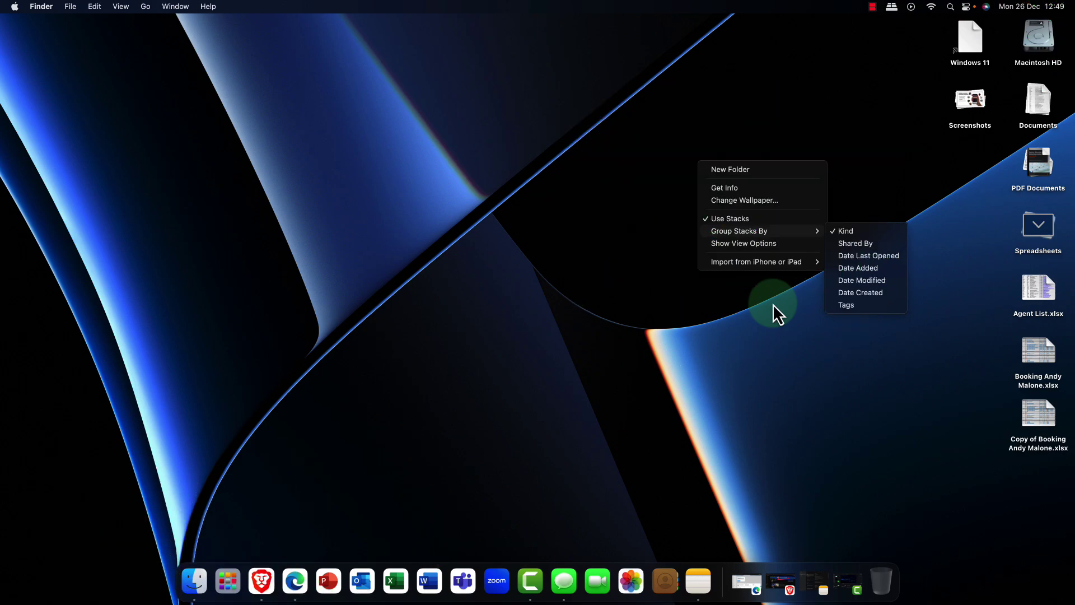
Step: Dismiss the desktop options and scroll the System Settings sidebar down toward Users & Groups
left_click(773, 303)
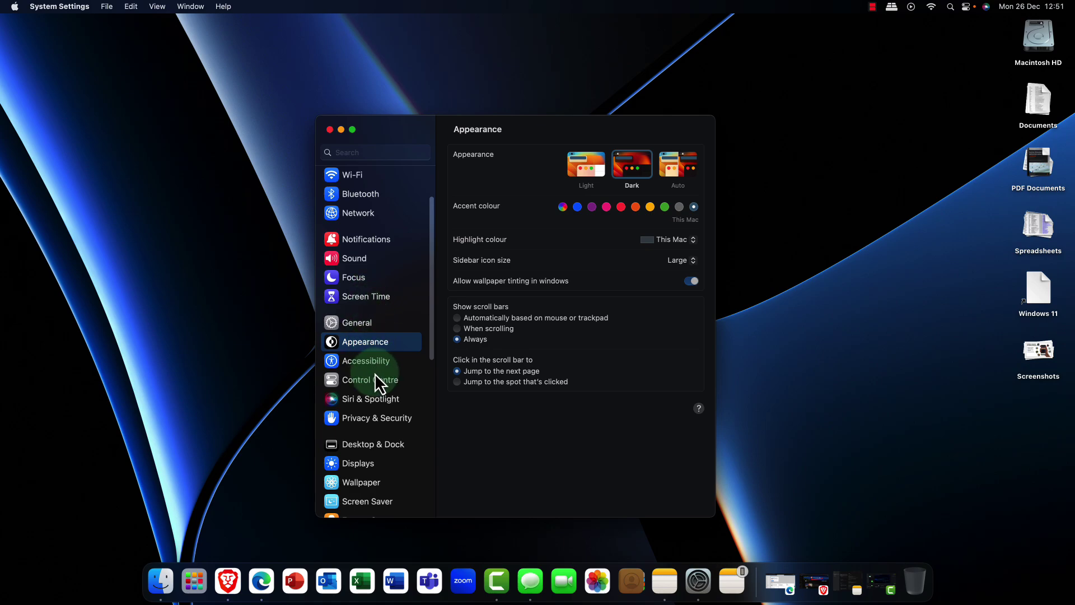
scroll(380, 365, "down", 5)
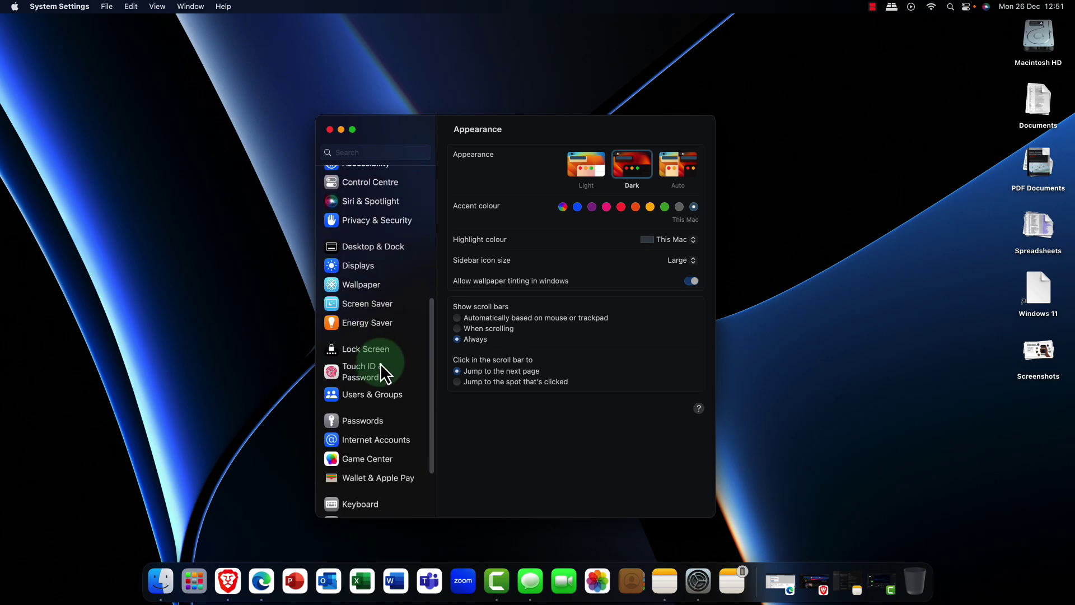
scroll(377, 356, "down", 2)
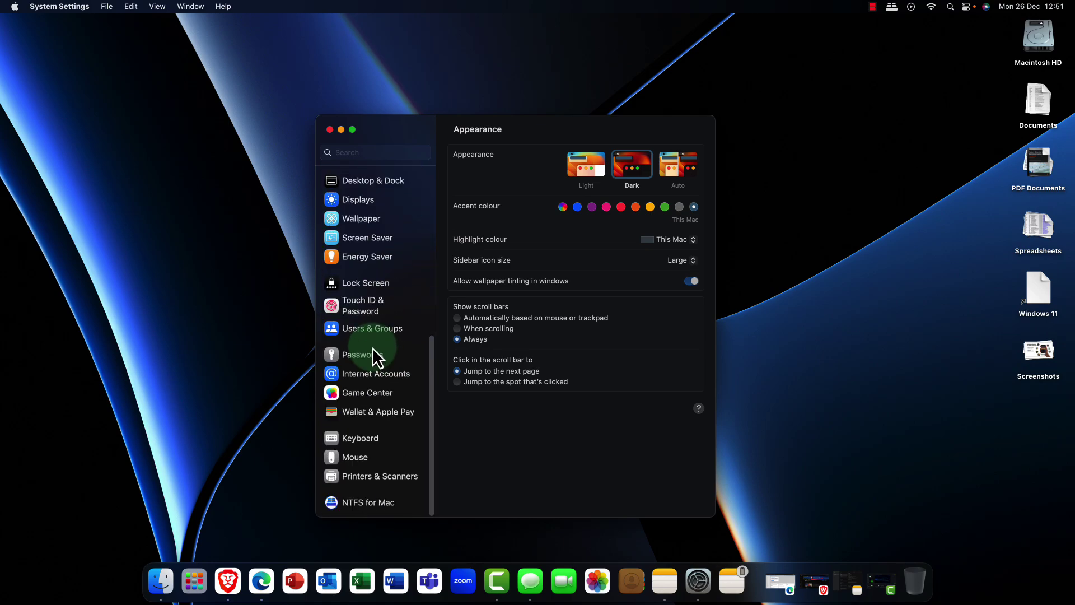
Step: Type 'MacOS For Windows Du' into the first slide's title placeholder in Keynote
left_click(368, 329)
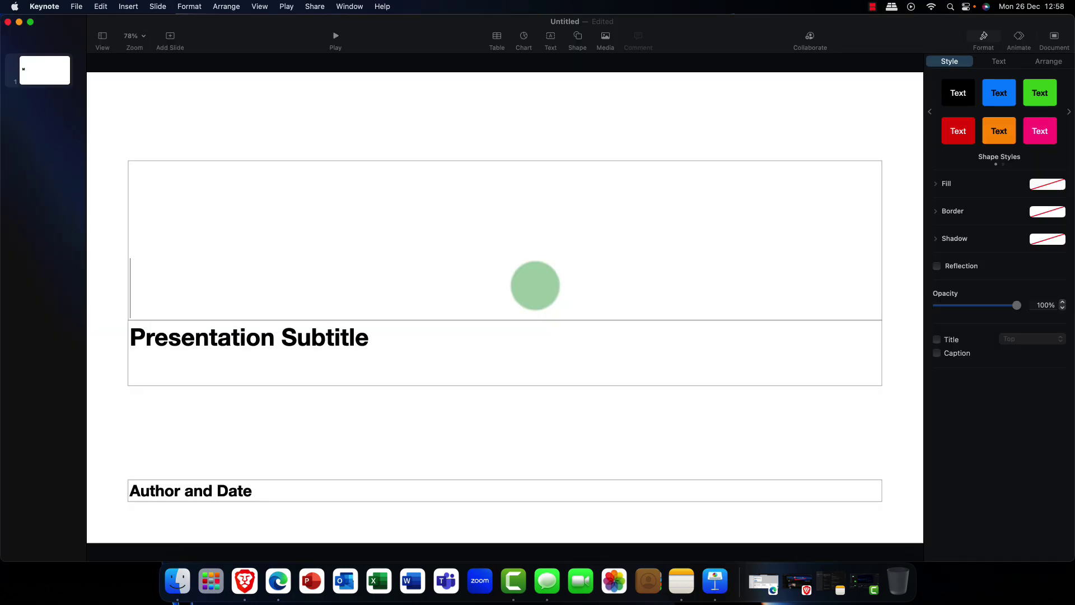
type("MacOS")
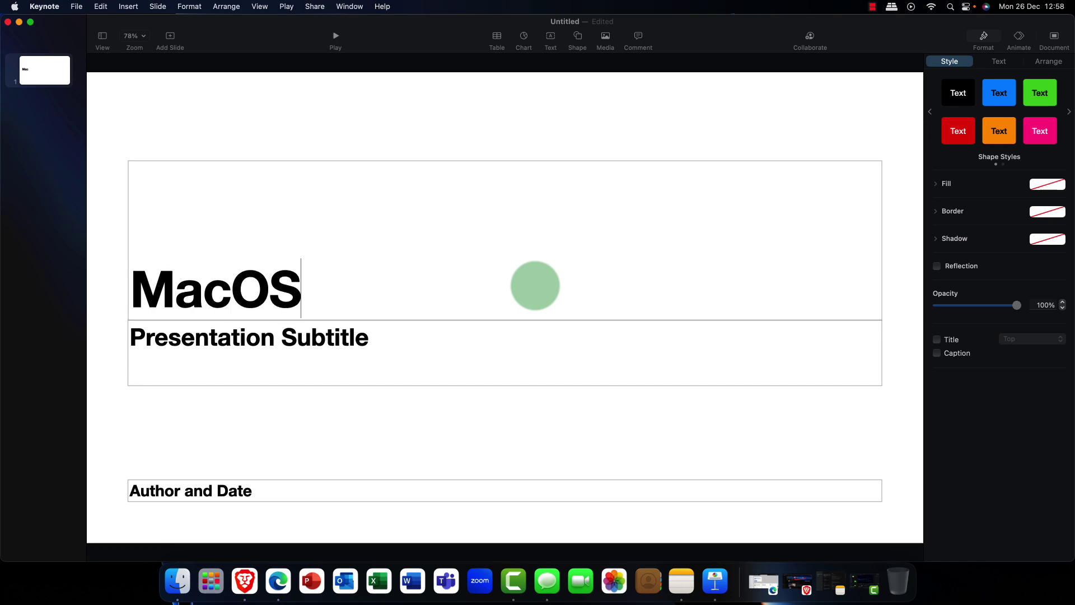
type(" For W")
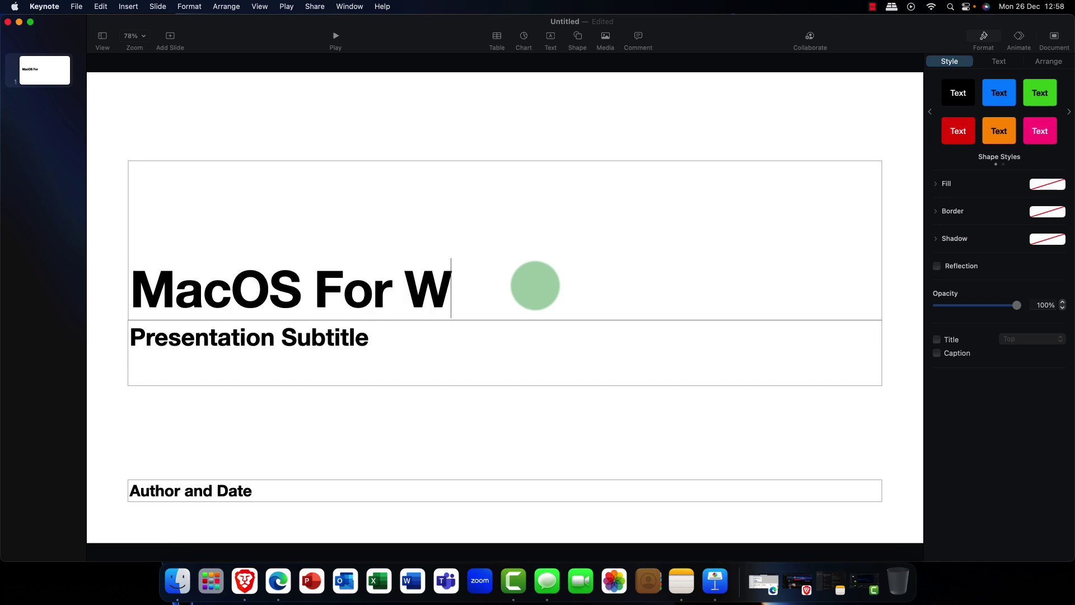
type("indows D")
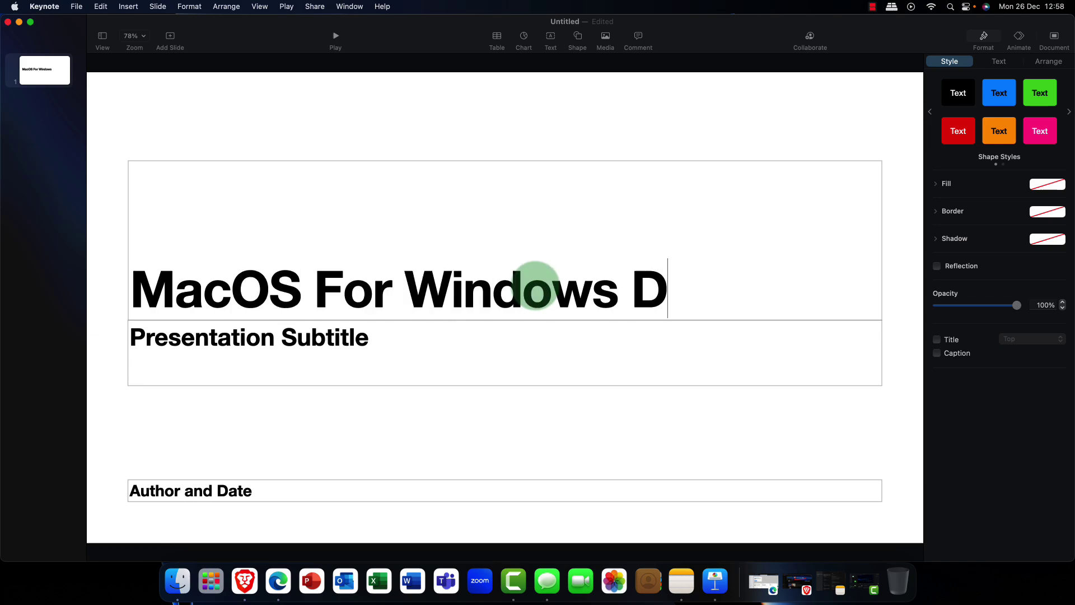
type("u")
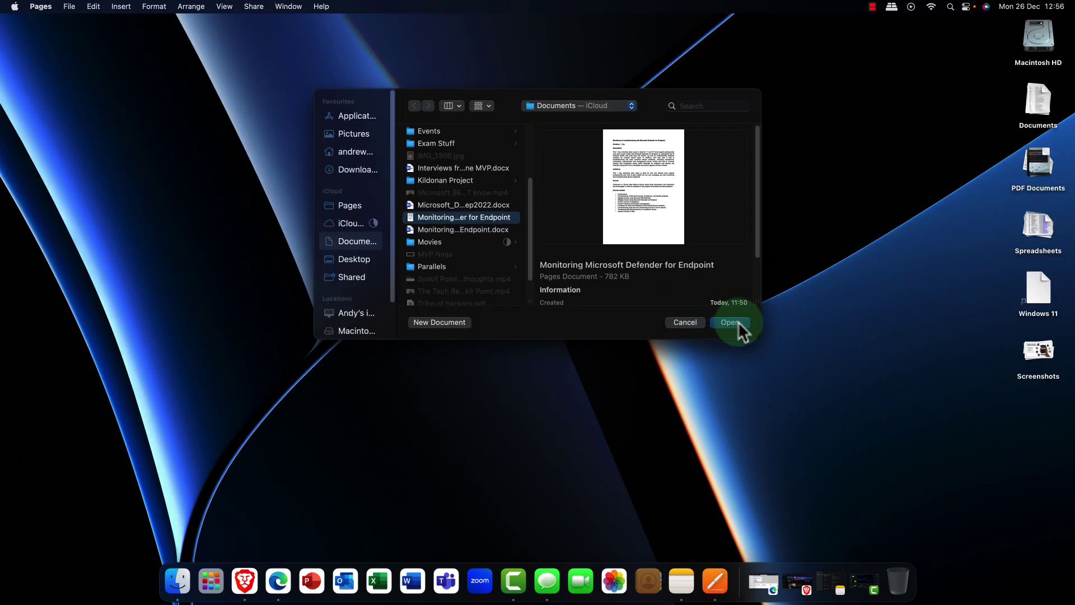
Step: Open the Monitoring Microsoft Defender for Endpoint document, select the Description paragraph, and dismiss its context menu
left_click(738, 323)
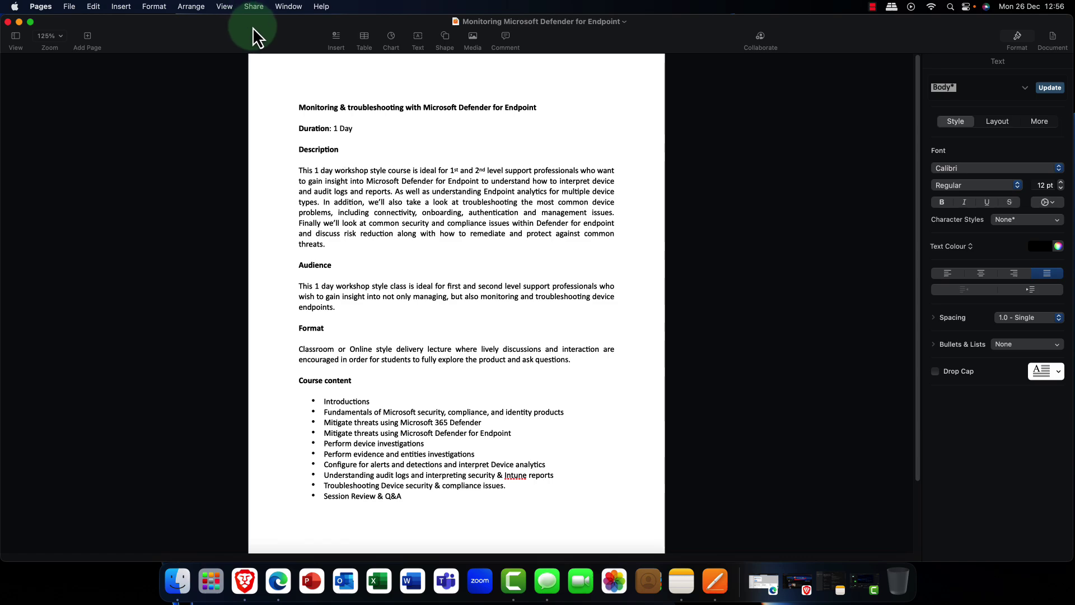
left_click_drag(298, 170, 455, 241)
right_click(339, 196)
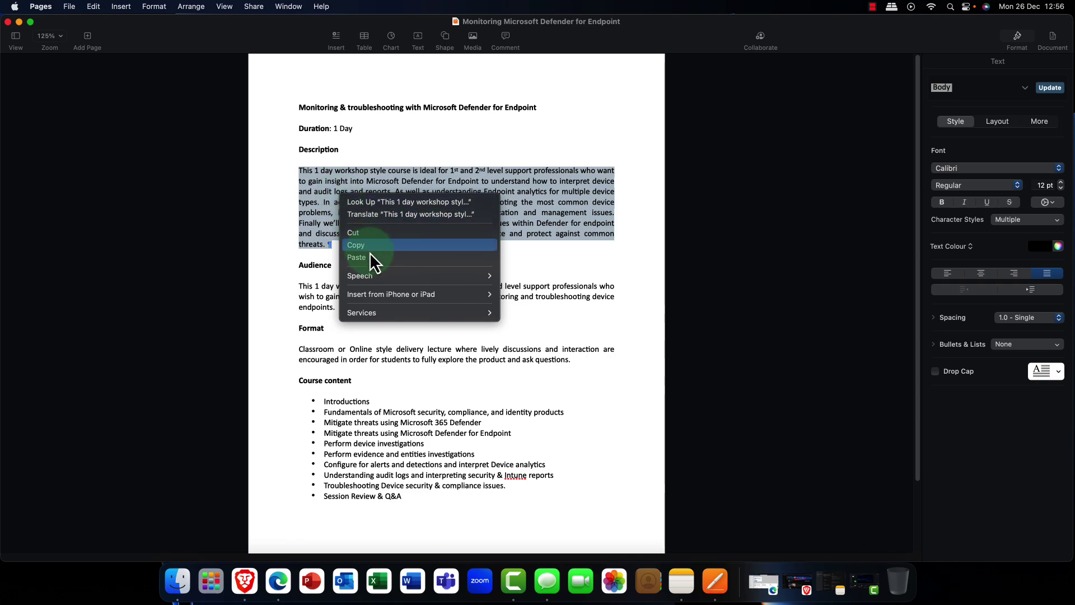
left_click(557, 260)
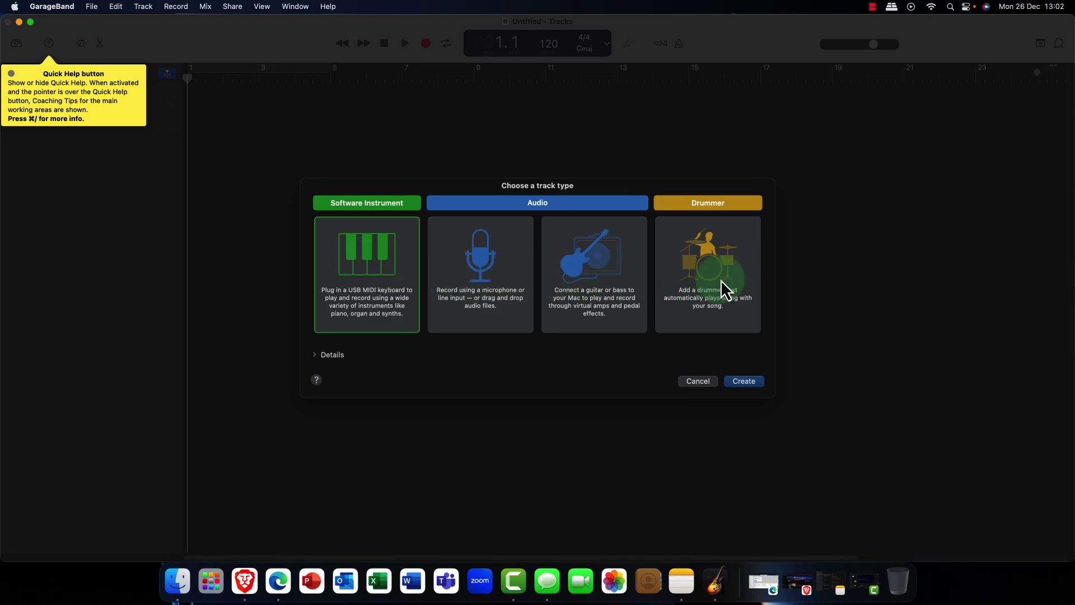
Step: Create a Classic Electric Piano instrument track, move Musical Typing aside, and play keys A and S
left_click(740, 382)
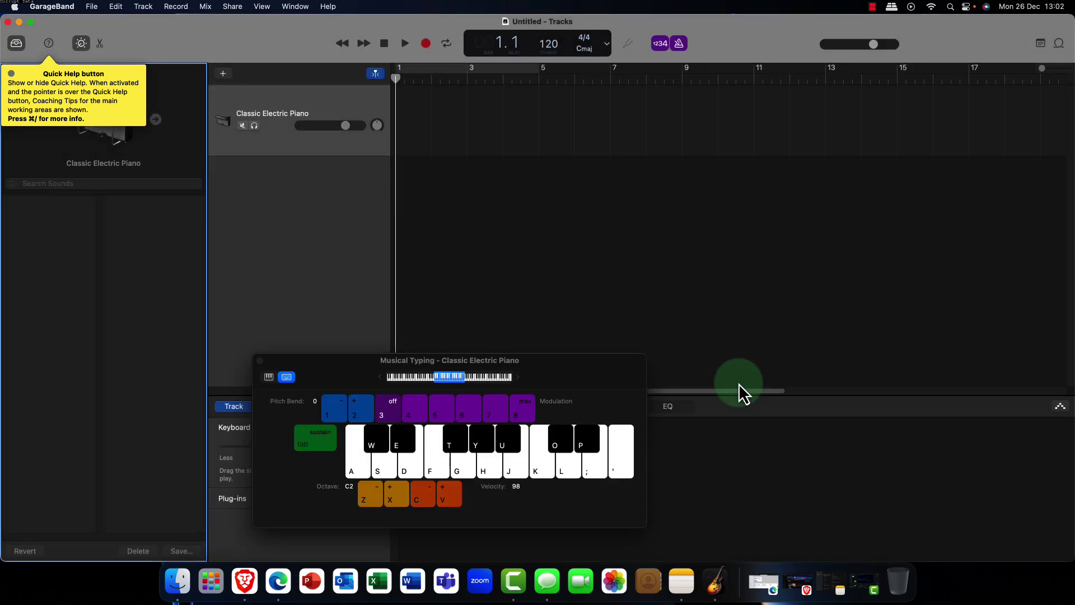
left_click(499, 439)
left_click(552, 470)
left_click_drag(563, 365, 959, 235)
left_click(603, 435)
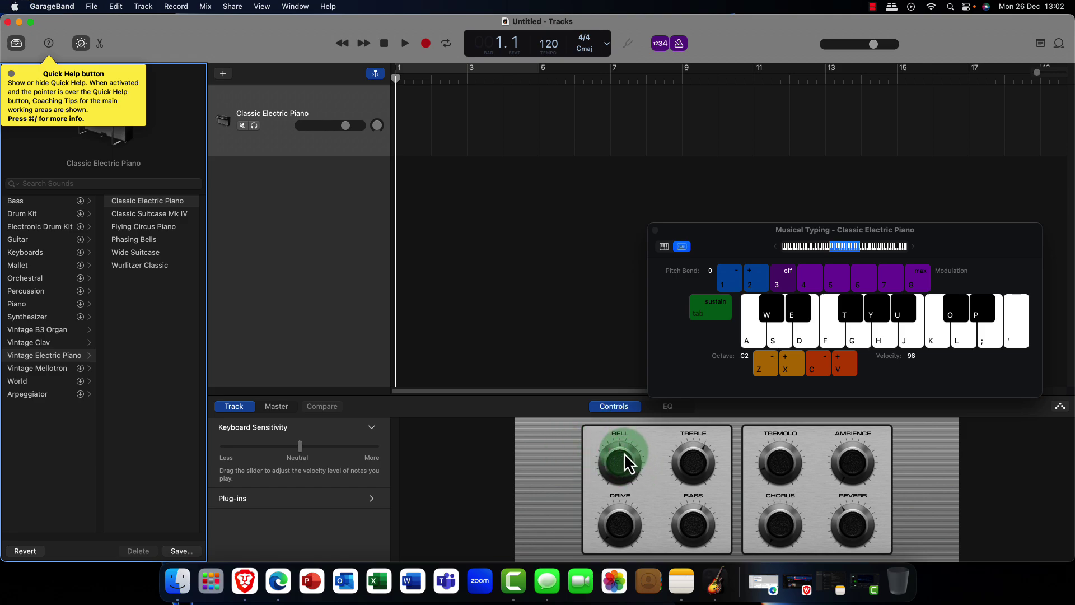
mouse_move(745, 339)
left_mouse_down()
mouse_move(787, 355)
mouse_move(836, 338)
left_mouse_up()
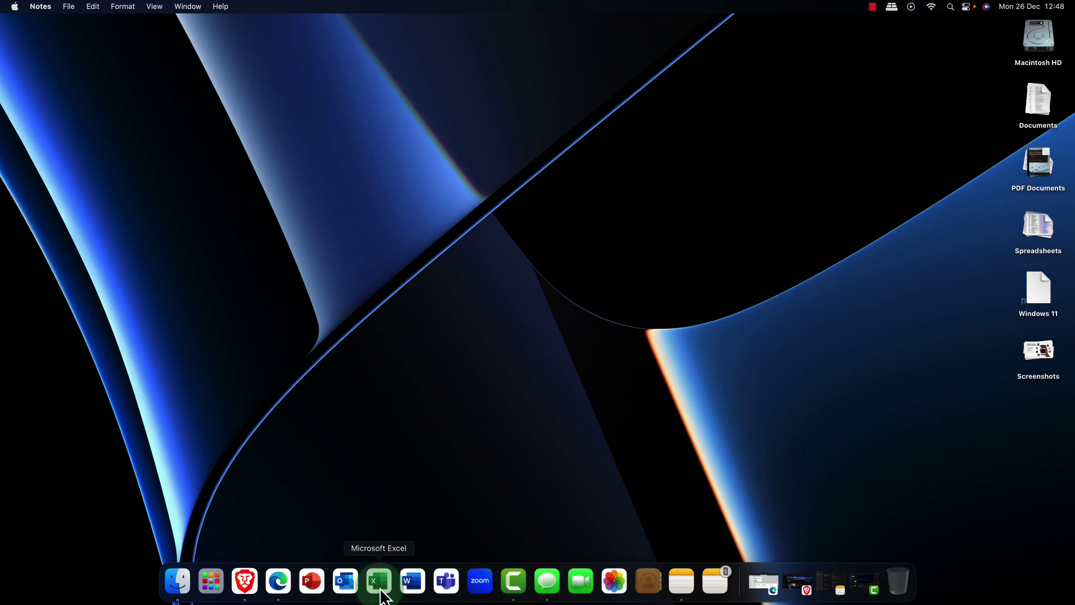
mouse_move(379, 577)
left_mouse_down()
mouse_move(392, 569)
mouse_move(388, 464)
mouse_move(384, 594)
left_mouse_up()
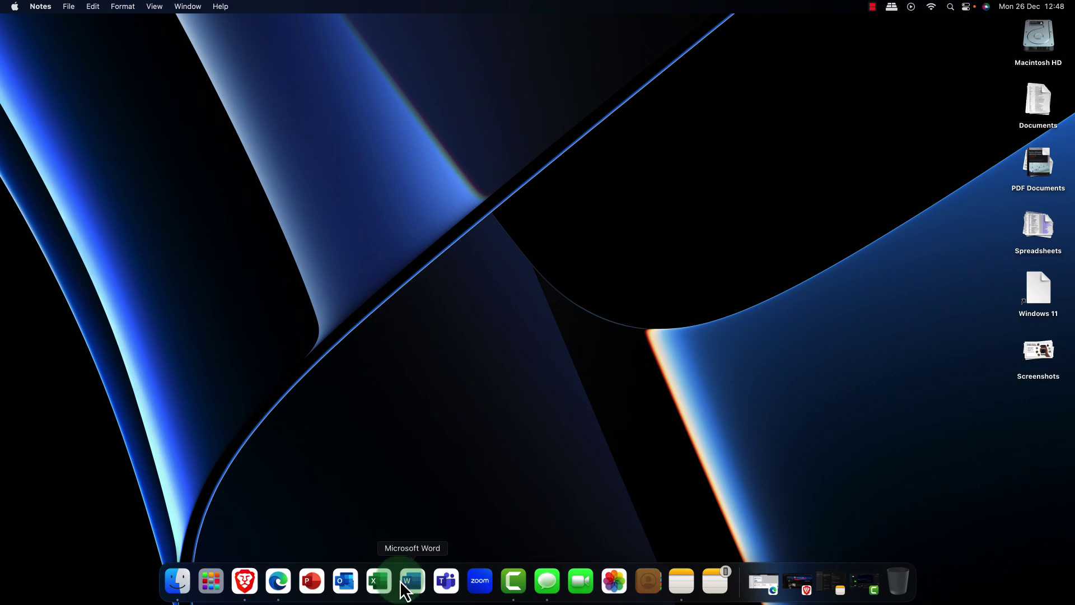
left_click(407, 587)
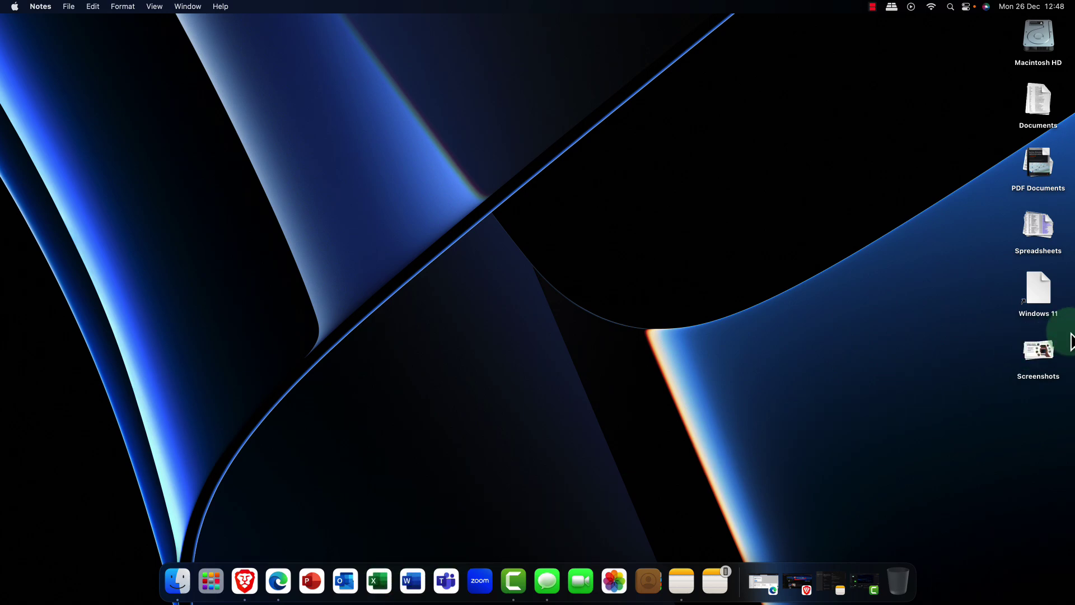
left_click(1043, 223)
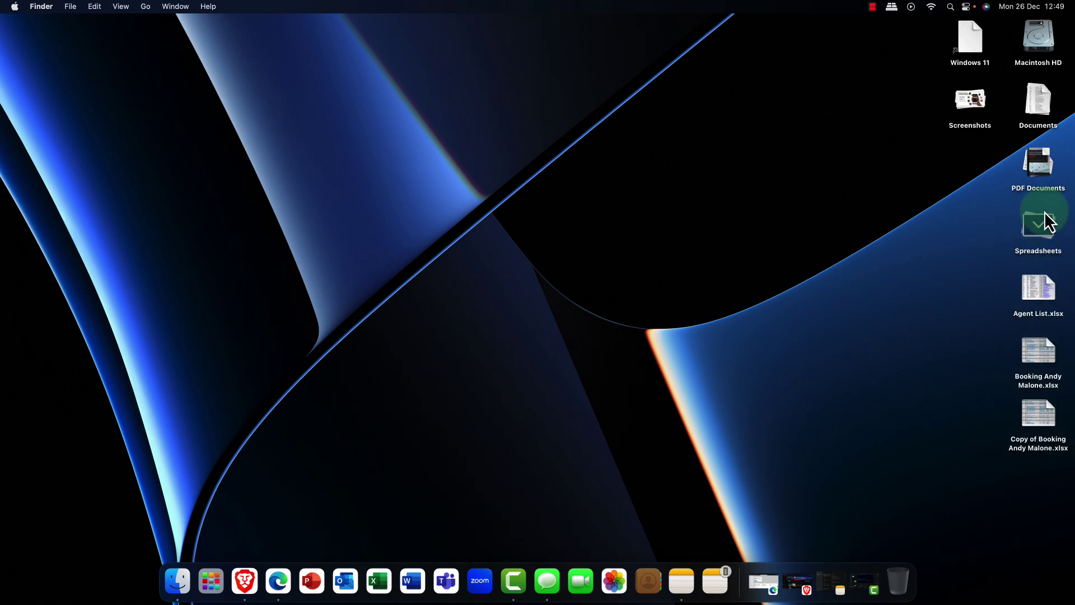
right_click(698, 165)
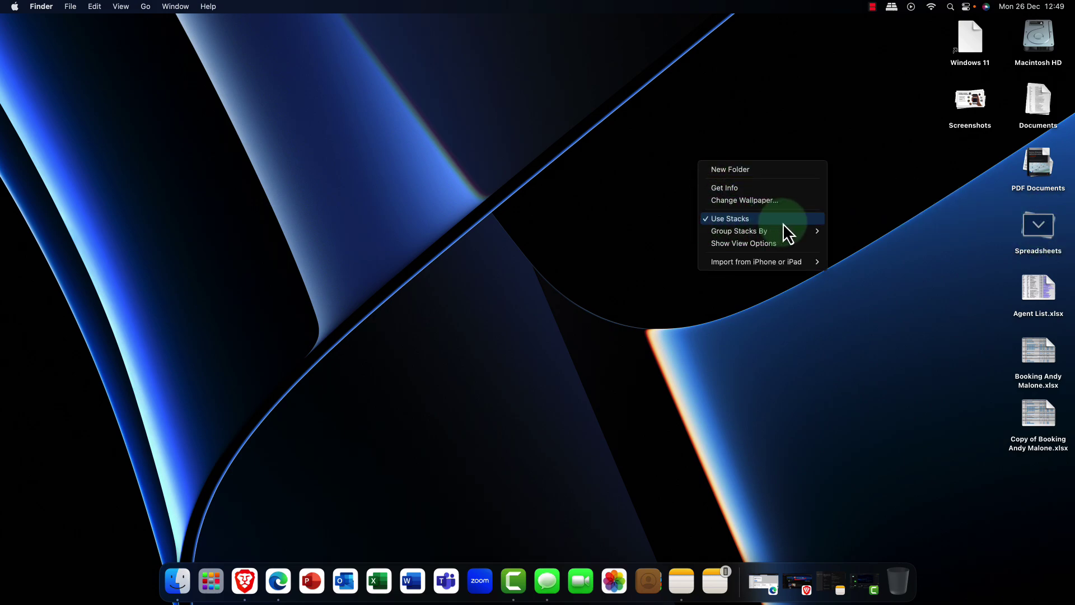
mouse_move(777, 232)
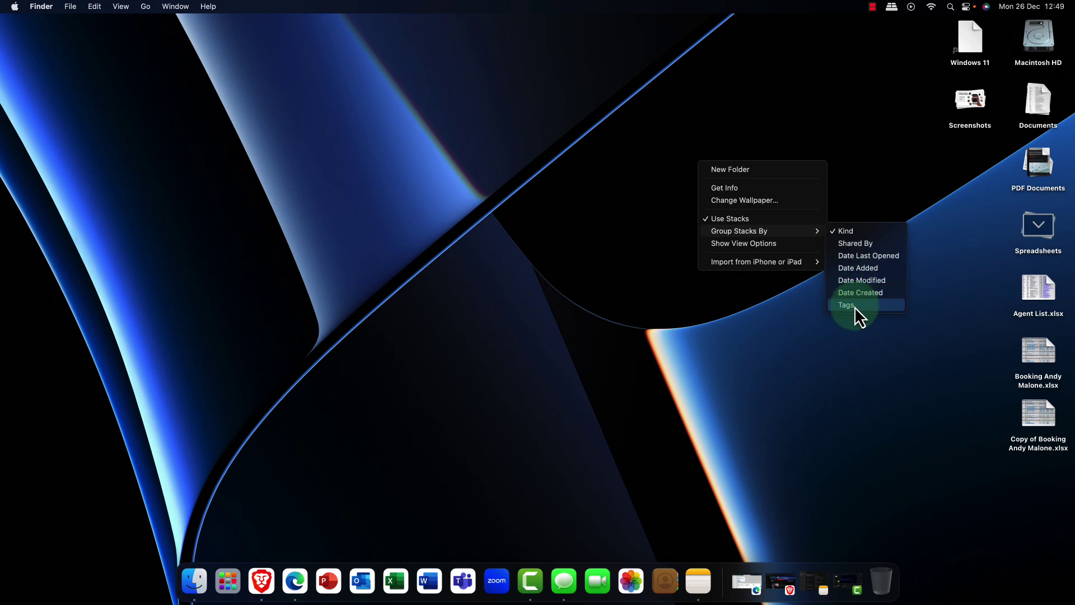
left_click(773, 304)
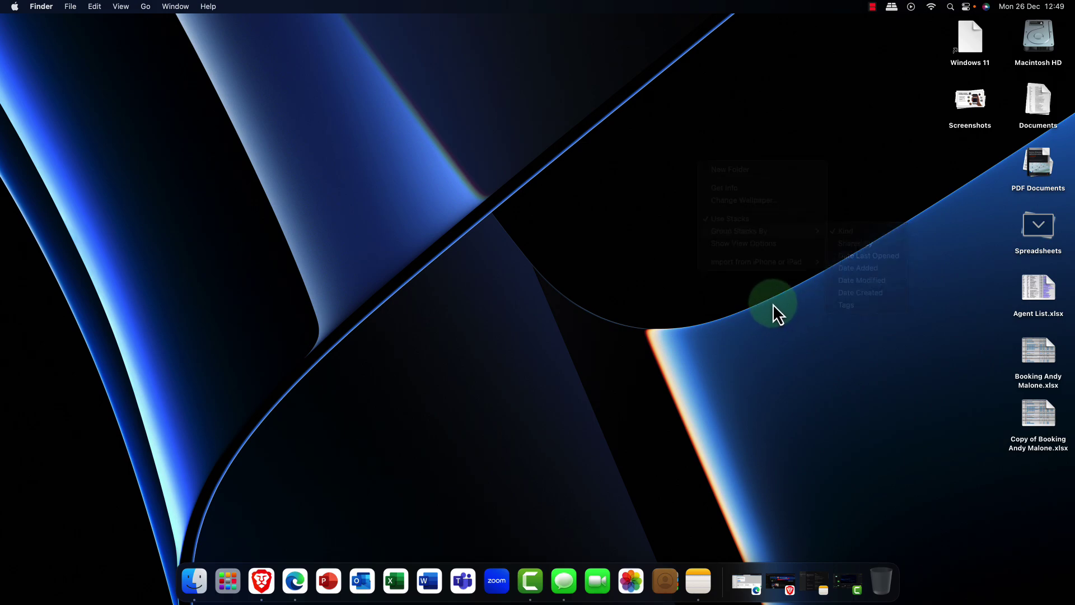
left_click(1041, 226)
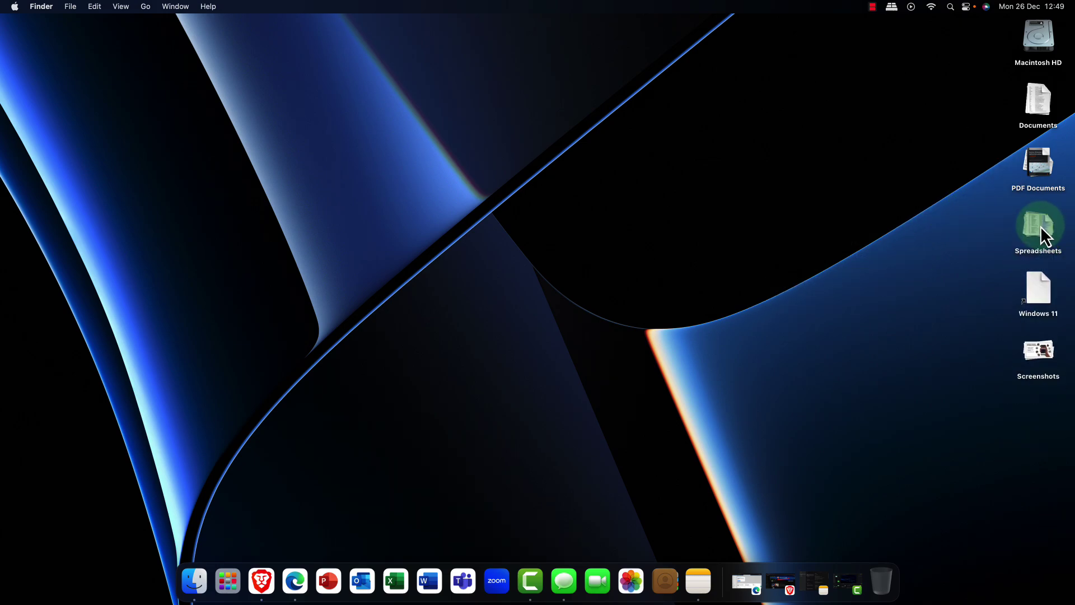
right_click(523, 160)
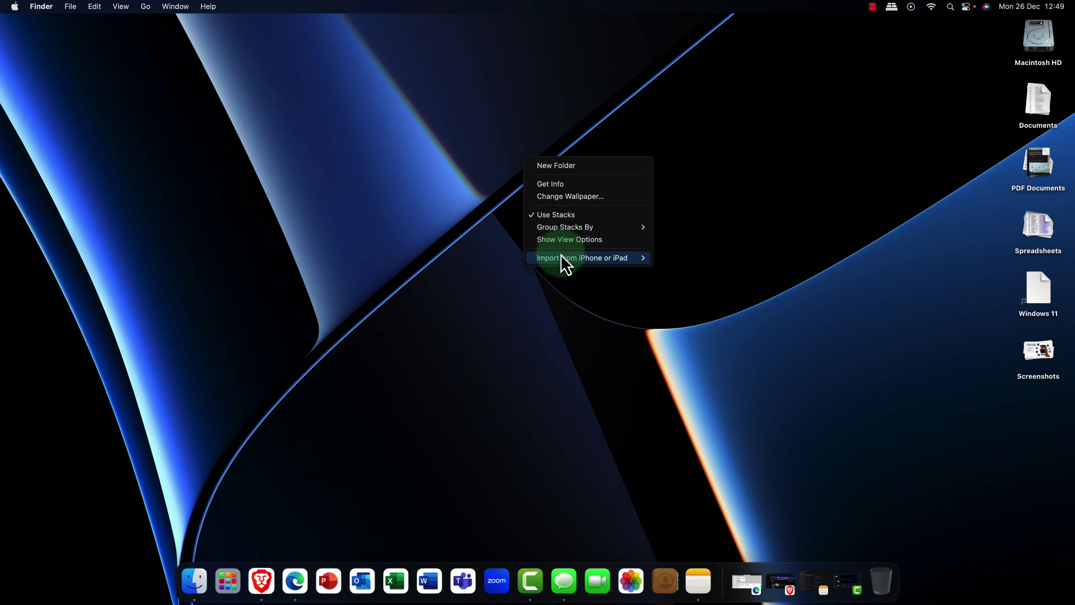
mouse_move(564, 259)
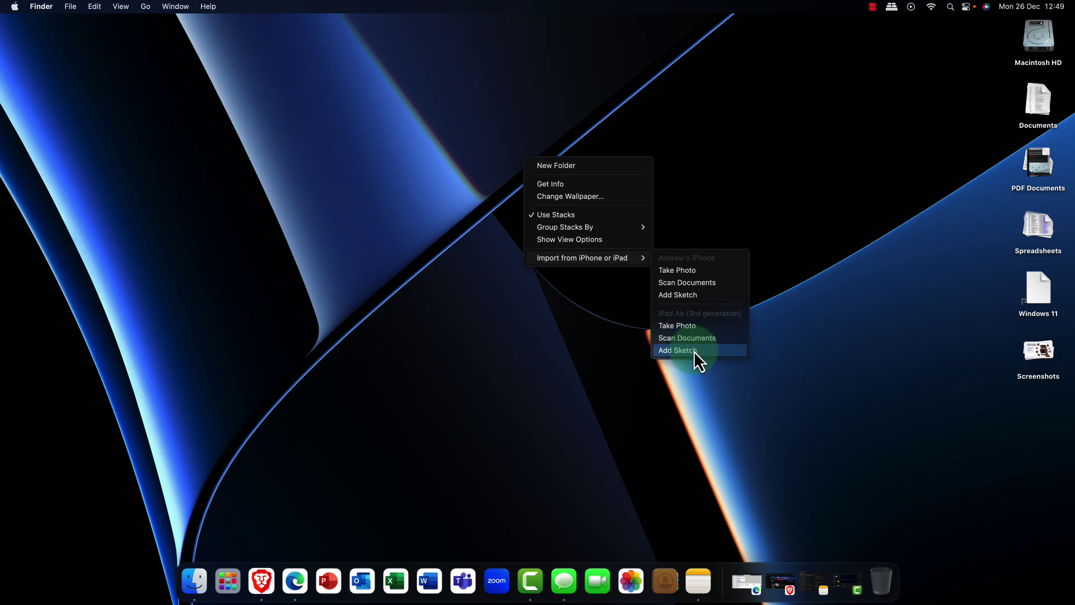
left_click(824, 334)
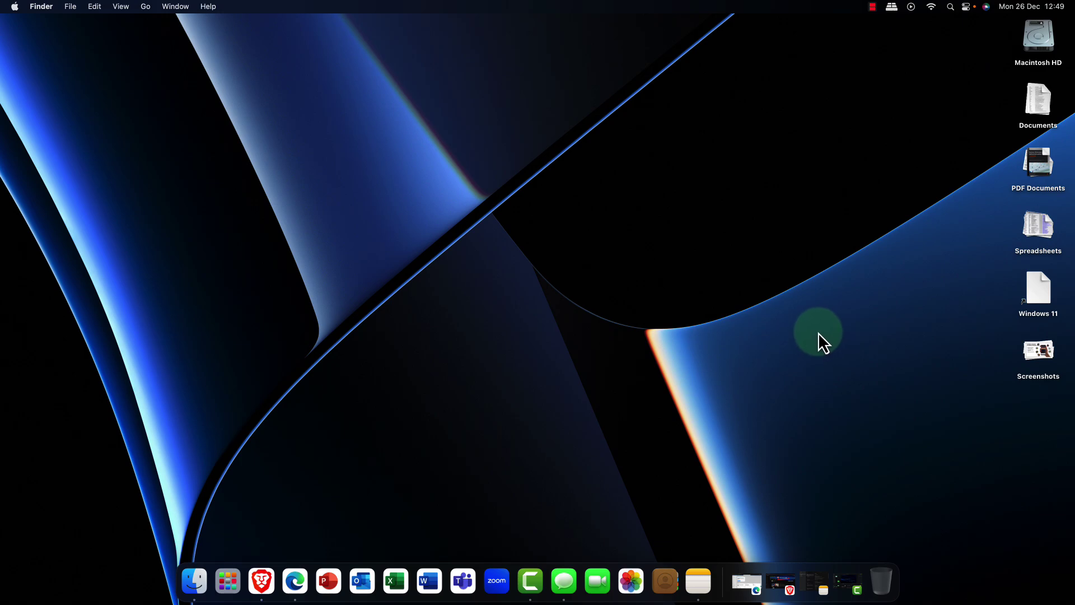
Step: Launch PowerPoint, start a blank presentation, and make its window fill the screen
left_click(16, 8)
left_click(344, 244)
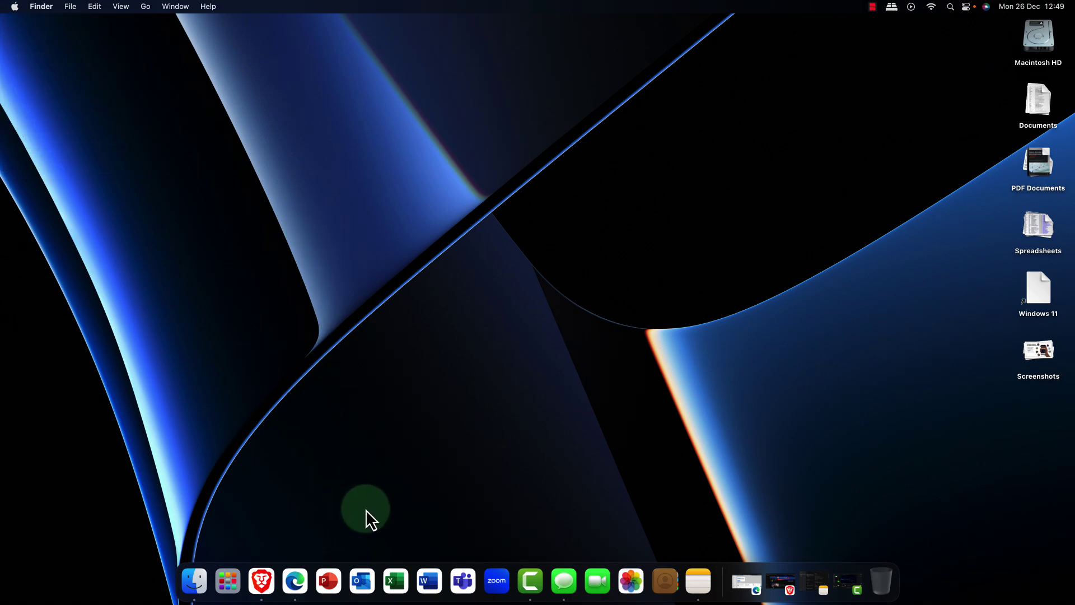
left_click(328, 581)
double_click(270, 123)
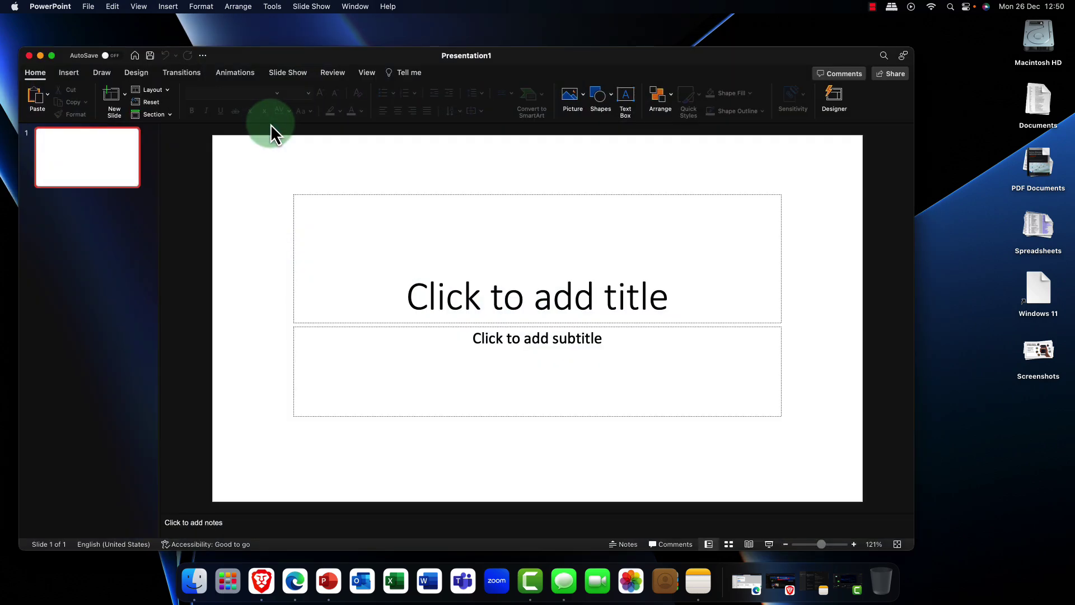
left_click_drag(360, 60, 449, 43)
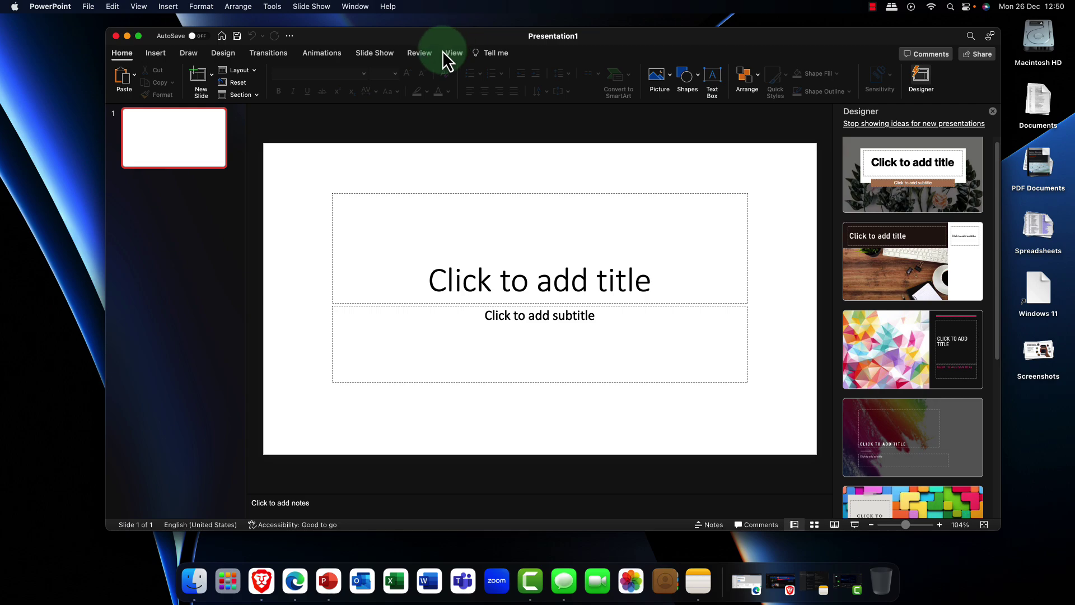
double_click(441, 40)
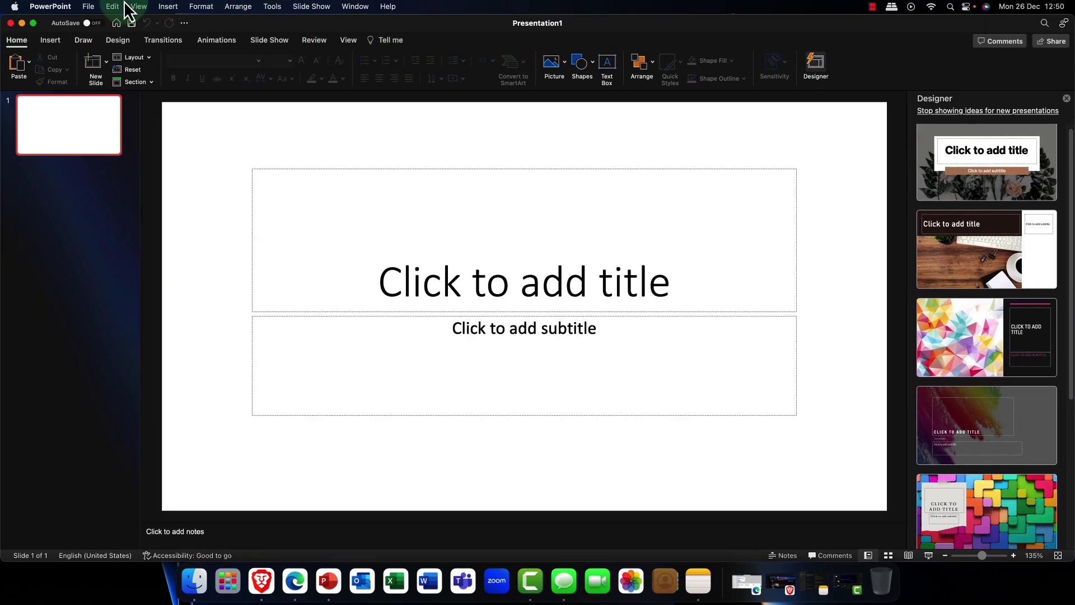
Step: Open Force Quit Applications from the Apple menu and select Microsoft PowerPoint to force quit
left_click(14, 6)
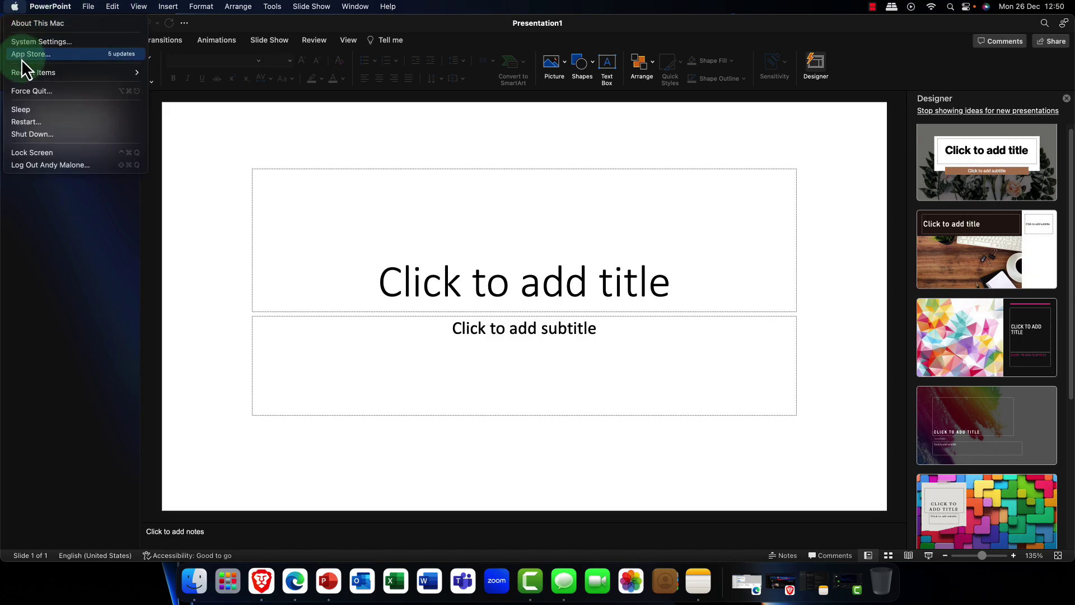
left_click(39, 92)
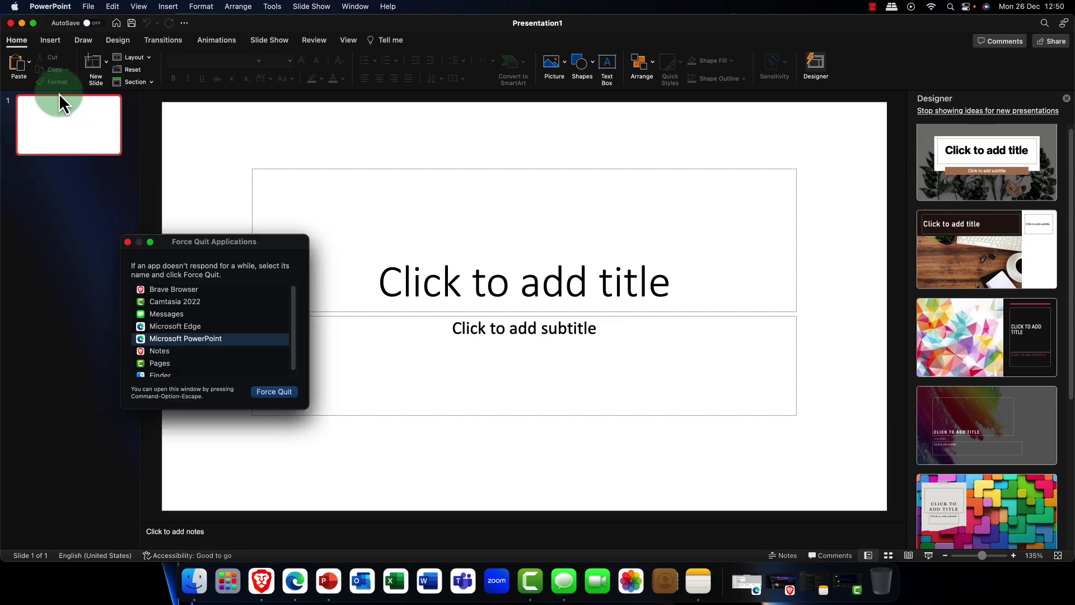
left_click_drag(254, 244, 564, 156)
left_click(504, 252)
left_click(579, 307)
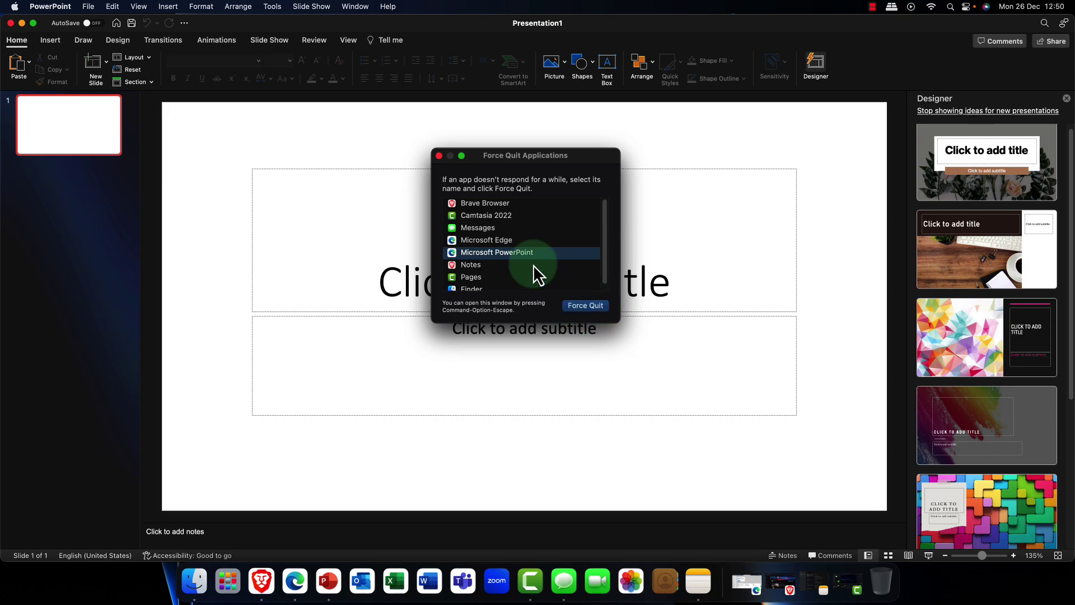
Step: Close the Force Quit window and quit PowerPoint from its app menu
left_click(439, 156)
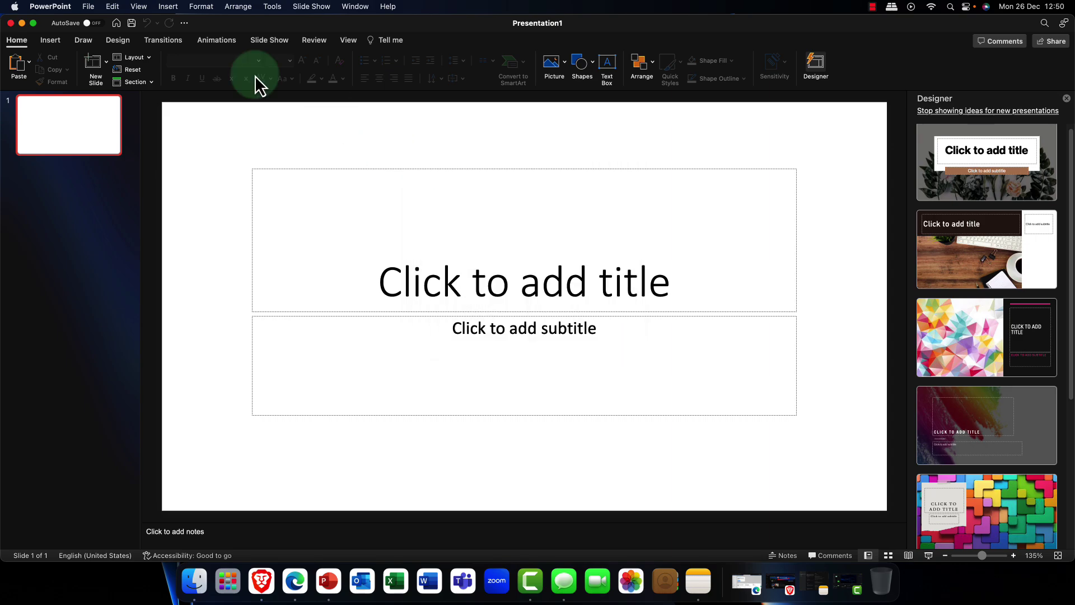
left_click(50, 7)
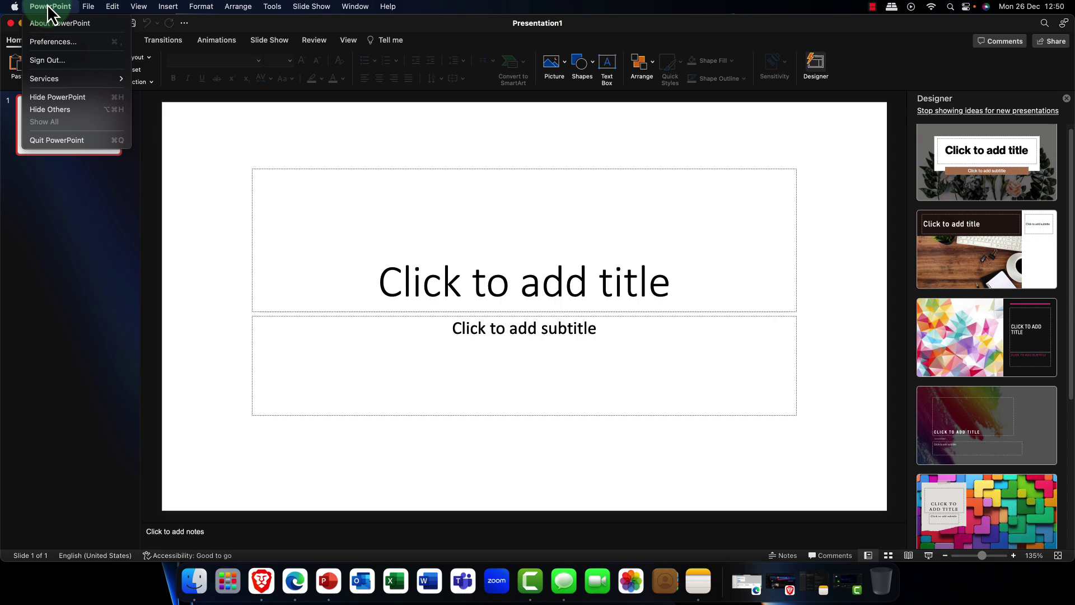
left_click(55, 142)
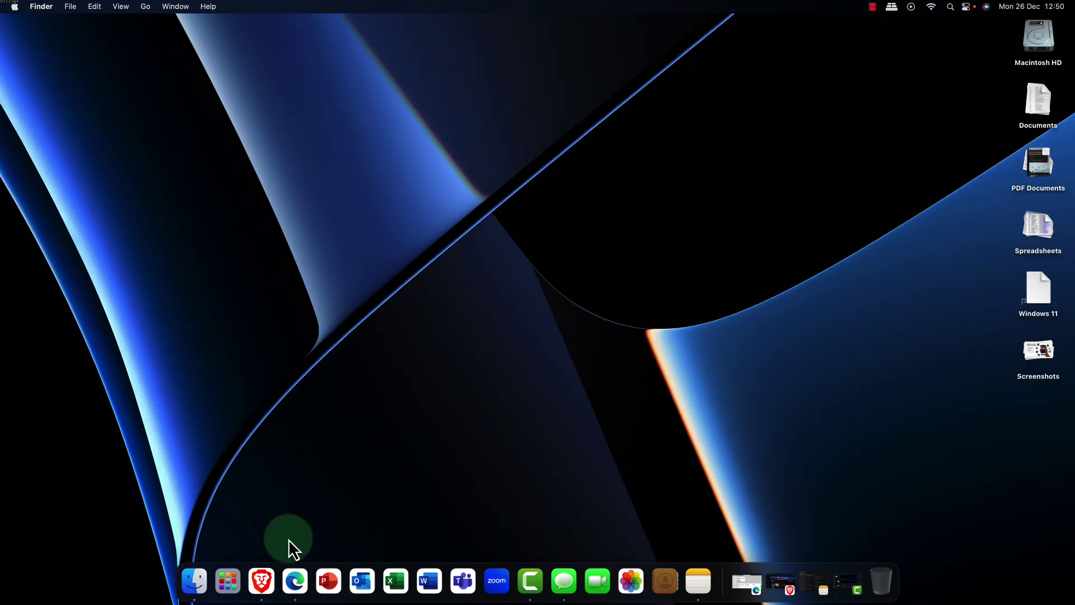
left_click(333, 585)
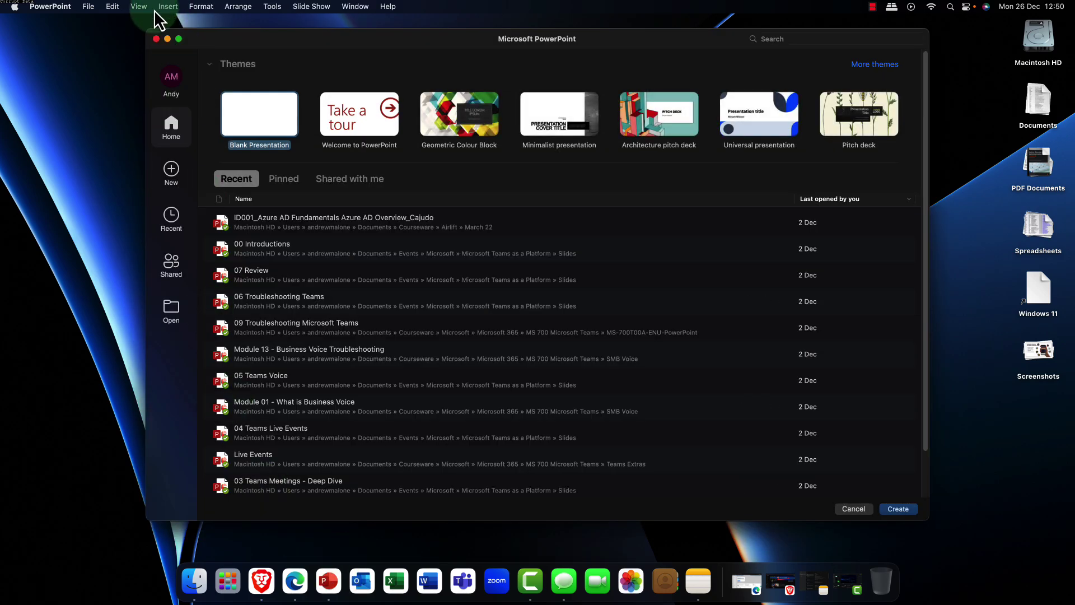
left_click(156, 39)
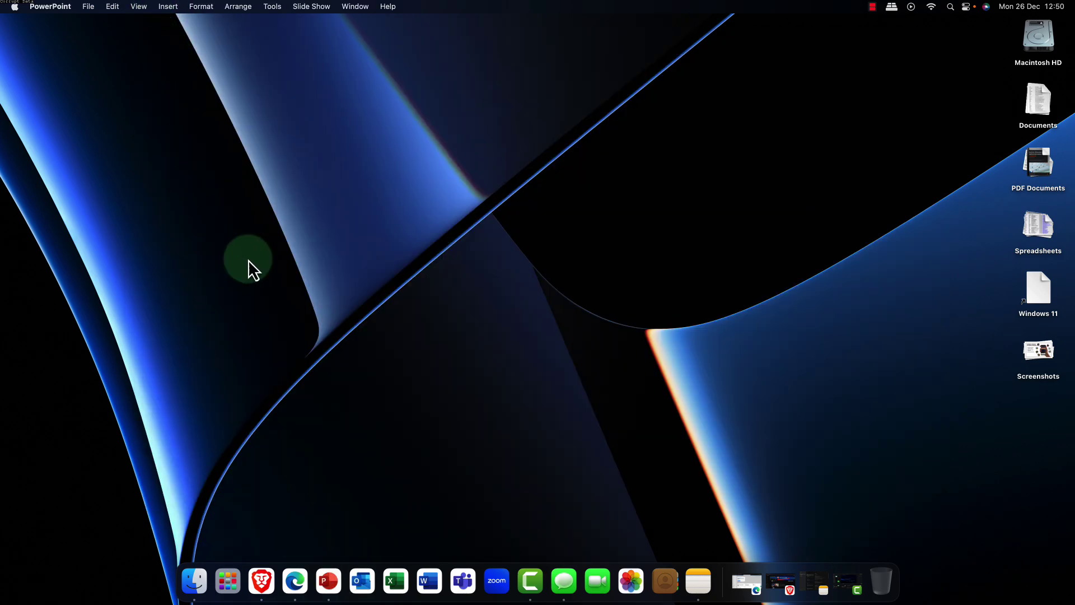
left_click(335, 599)
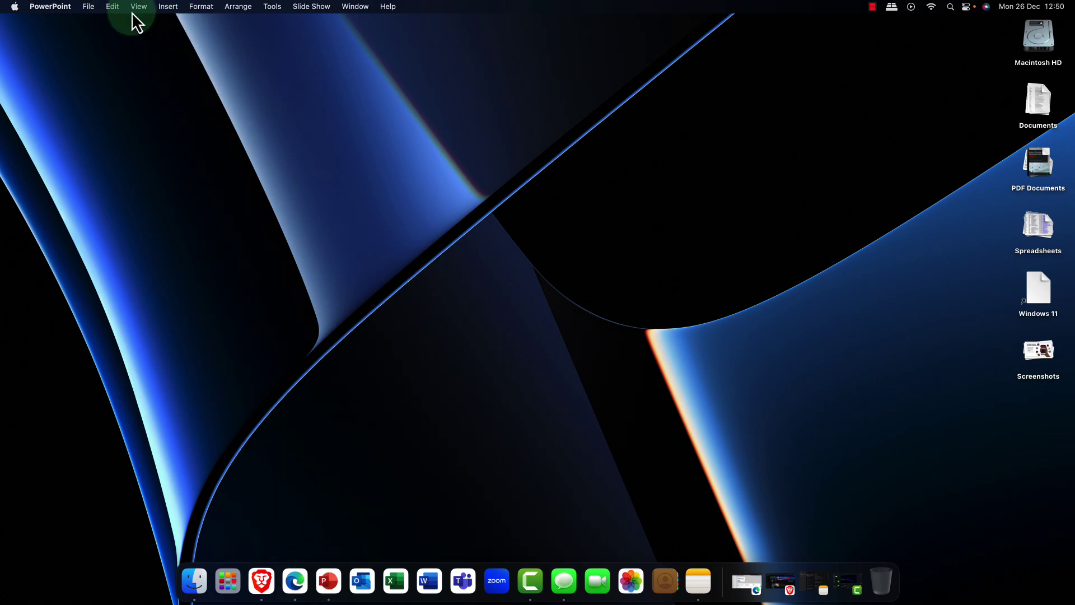
left_click(52, 7)
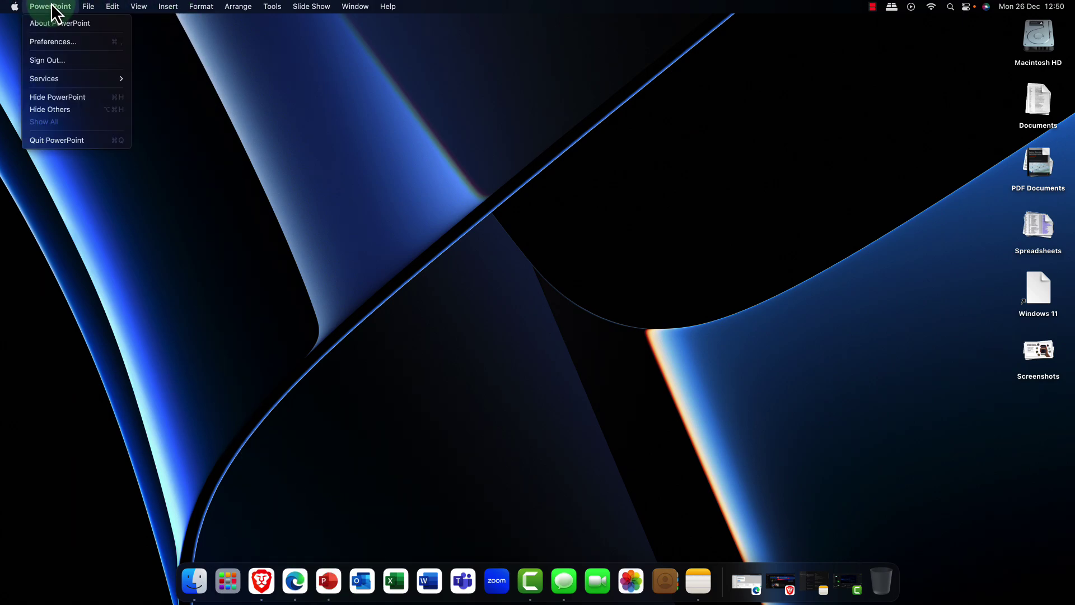
left_click(50, 141)
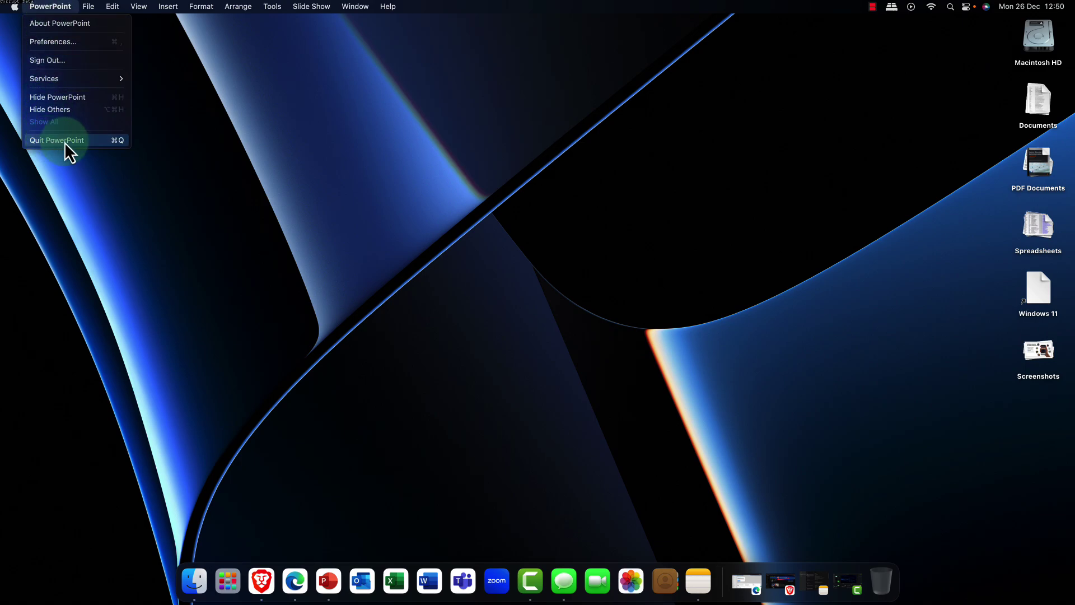
left_click(65, 143)
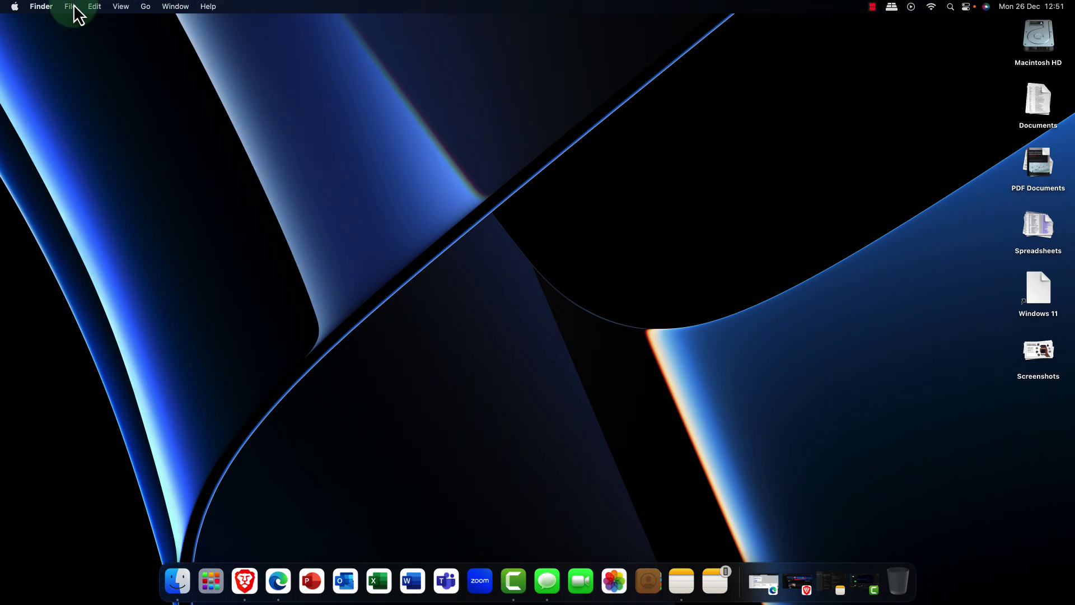
Step: Open System Settings from the Apple menu, view Users & Groups, then switch to Accessibility
left_click(15, 6)
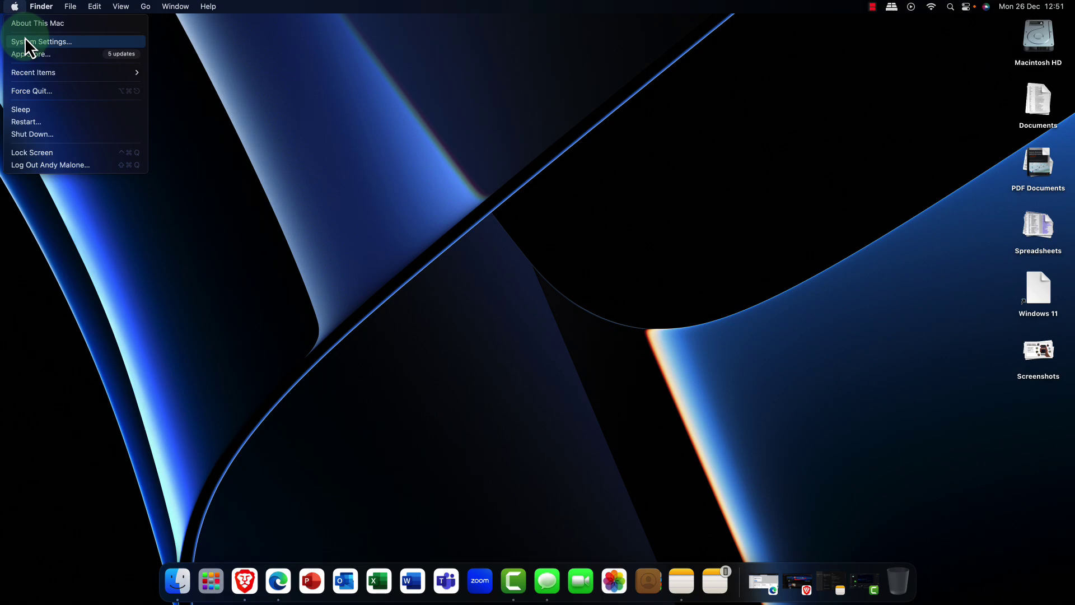
left_click(25, 37)
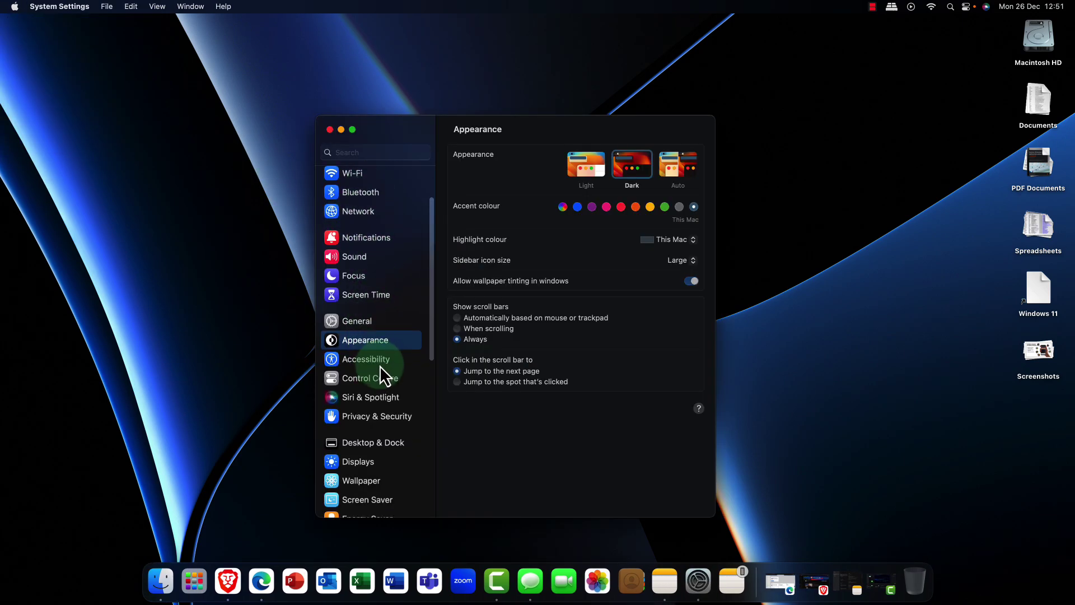
scroll(379, 365, "down", 6)
scroll(381, 372, "down", 1)
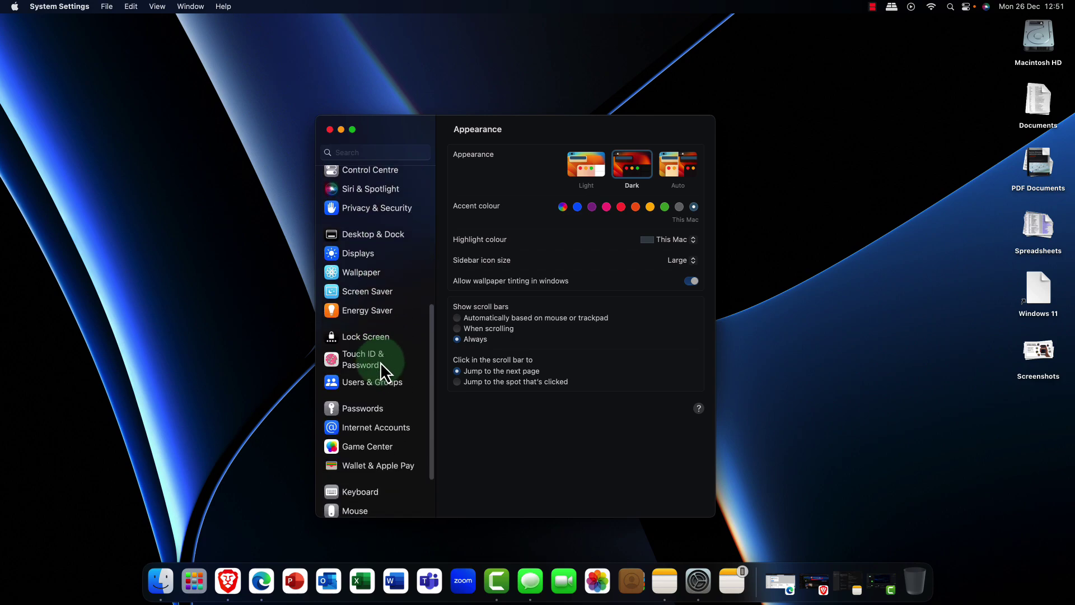
scroll(378, 356, "down", 4)
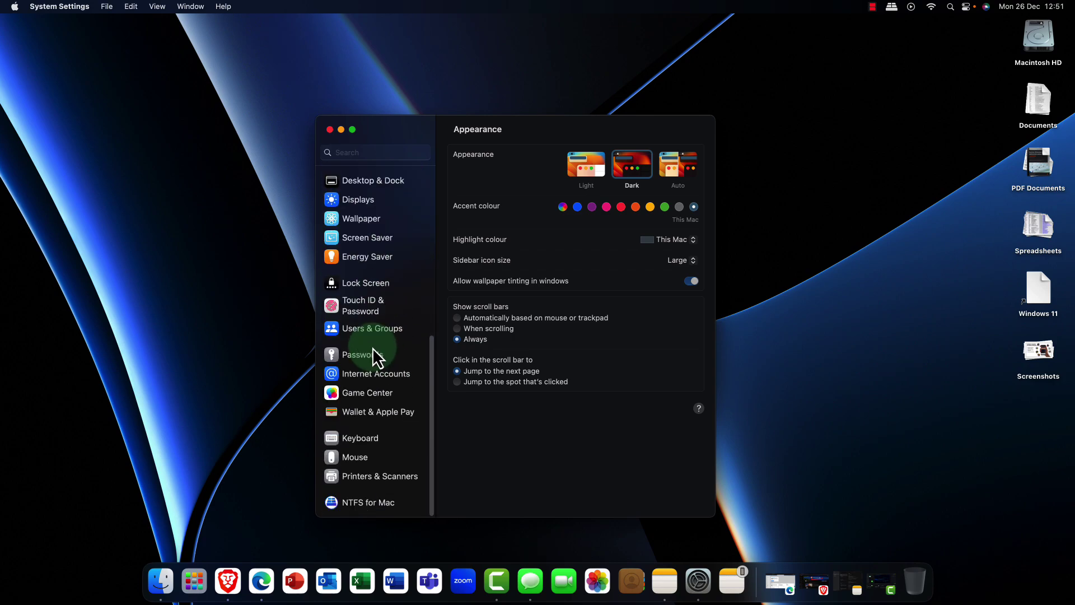
left_click(367, 331)
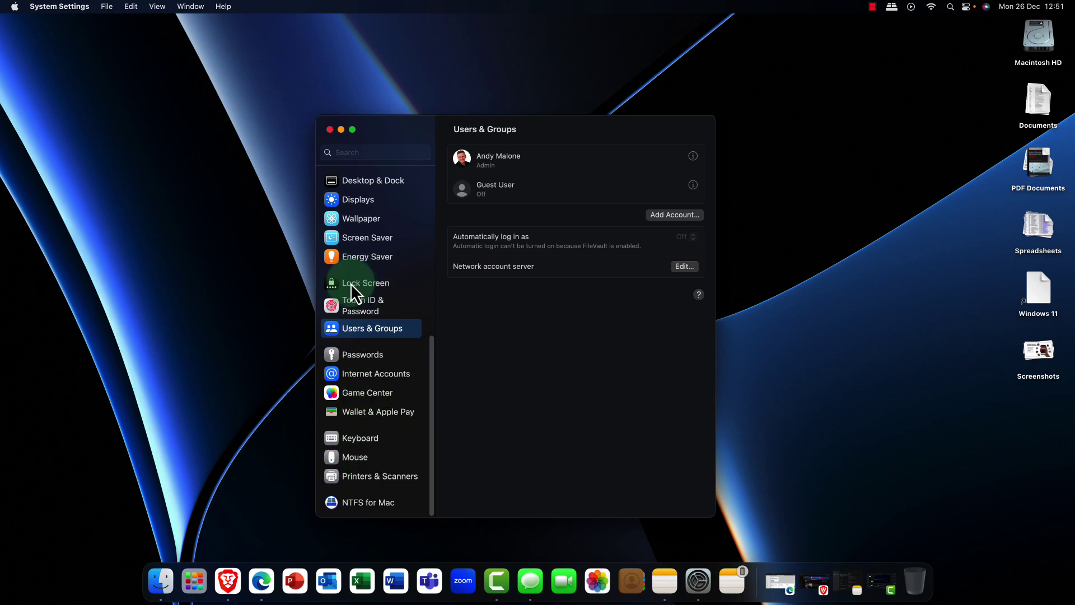
scroll(351, 282, "up", 6)
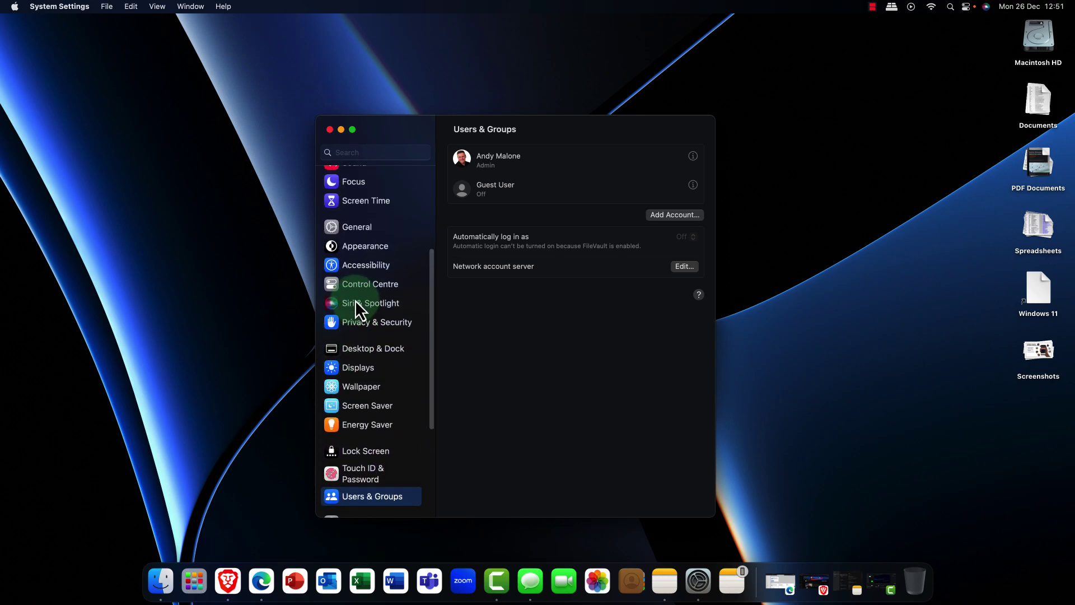
left_click(361, 267)
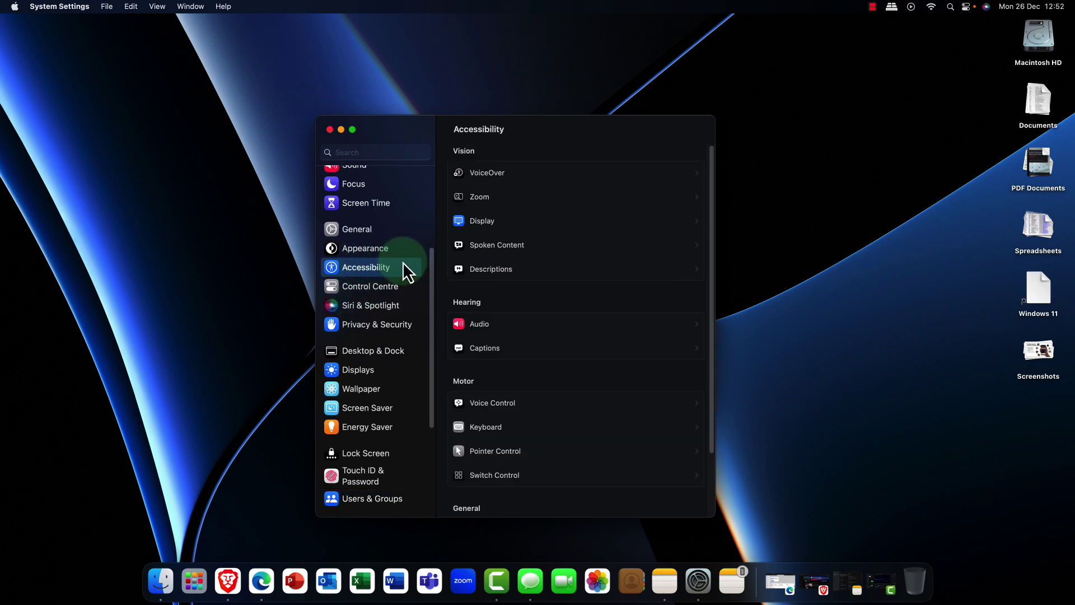
Step: In Accessibility's Pointer Control page, turn Head pointer on, then off again
left_click(506, 452)
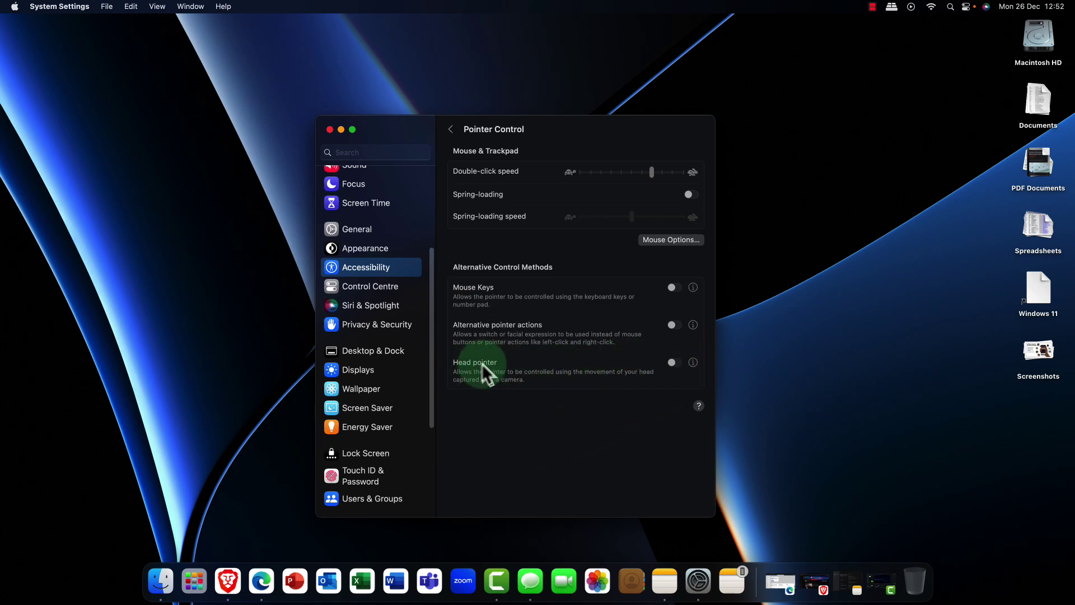
left_click(672, 362)
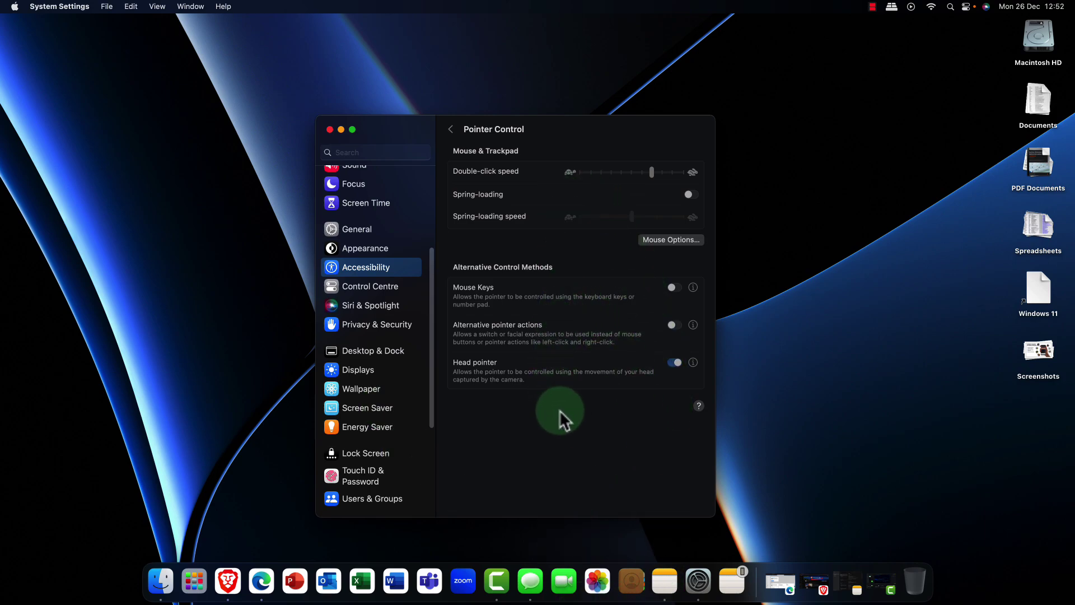
left_click(674, 364)
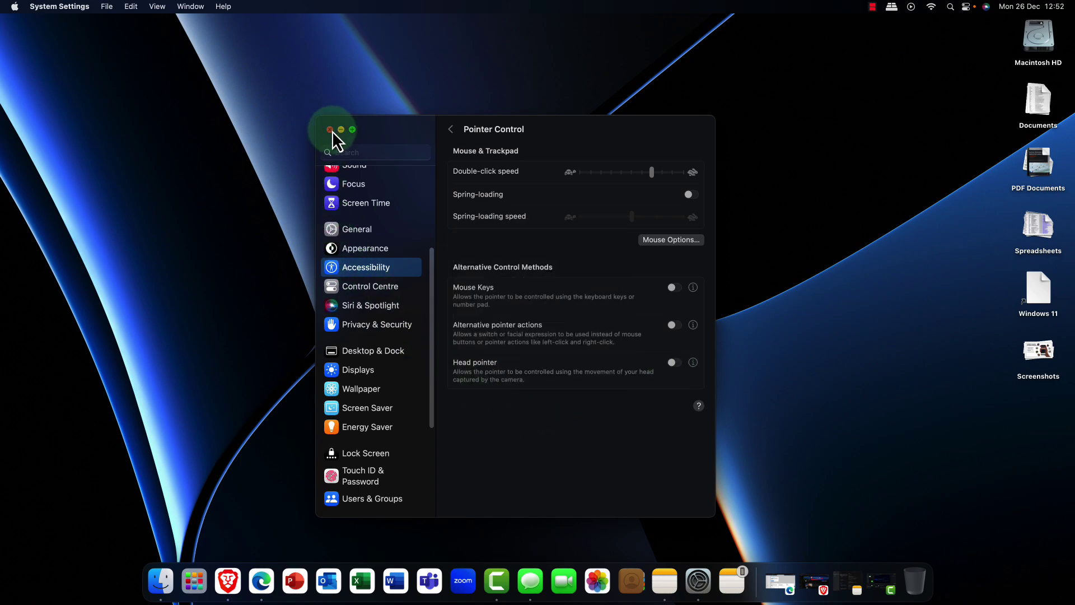
Step: View this Mac's details under General > About
key("Up")
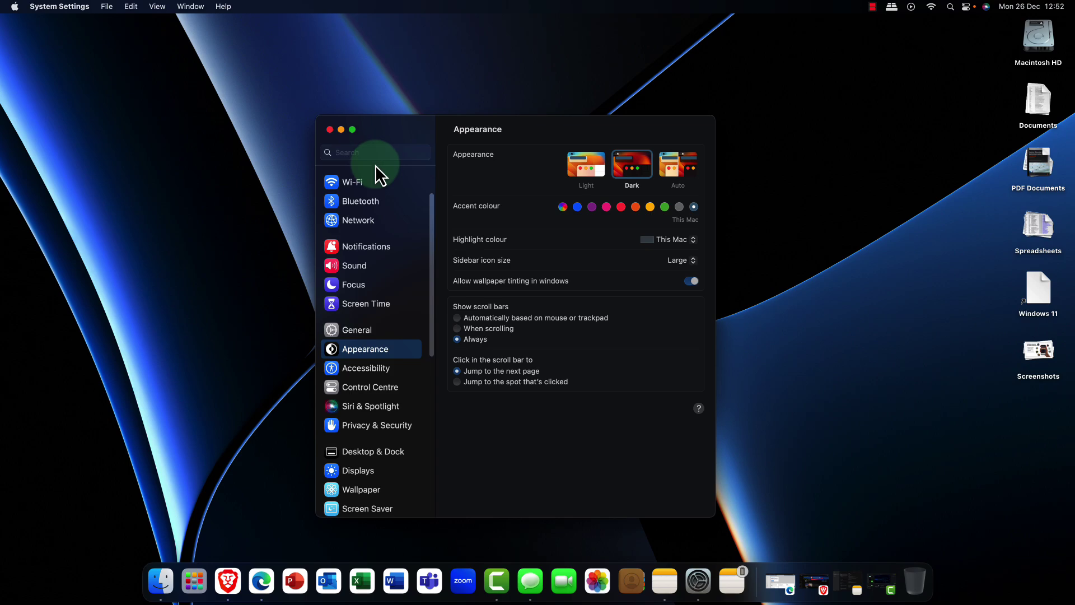
left_click(368, 331)
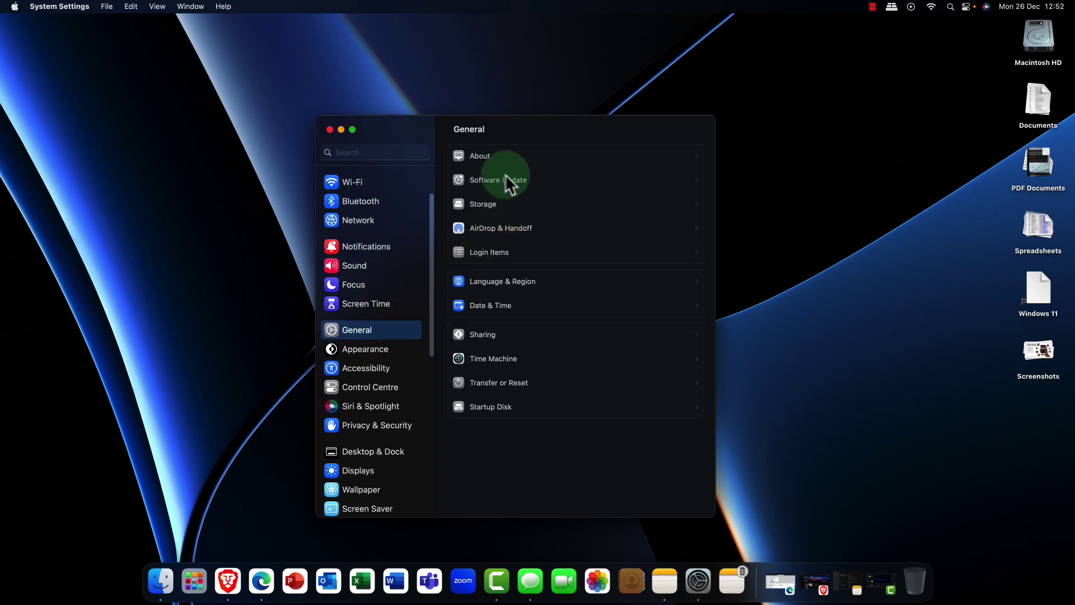
left_click(481, 155)
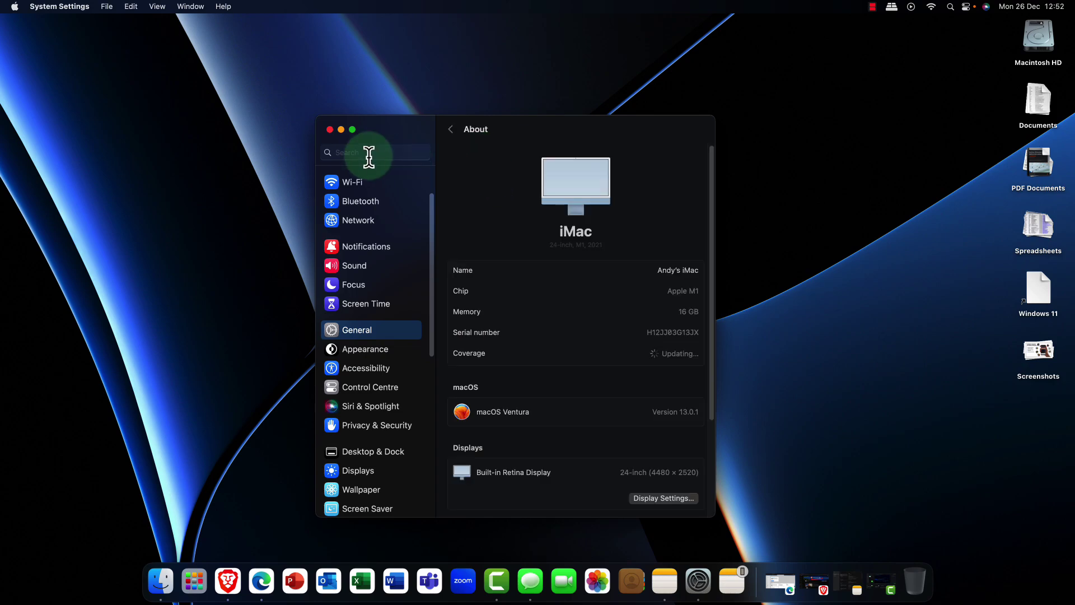
Step: Return to General, run Software Update, and close System Settings
left_click(451, 127)
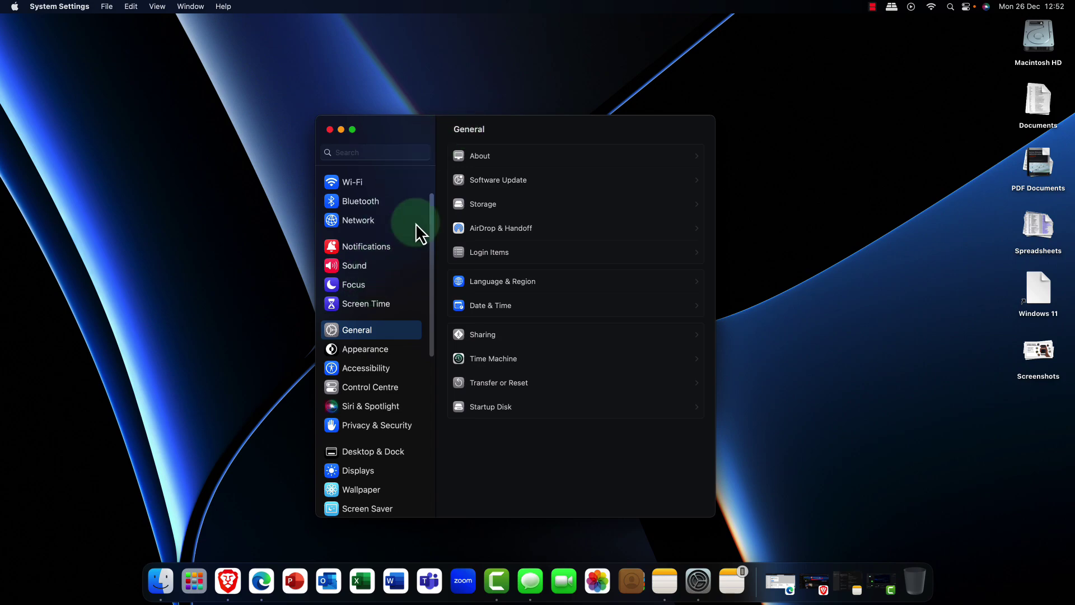
left_click(470, 179)
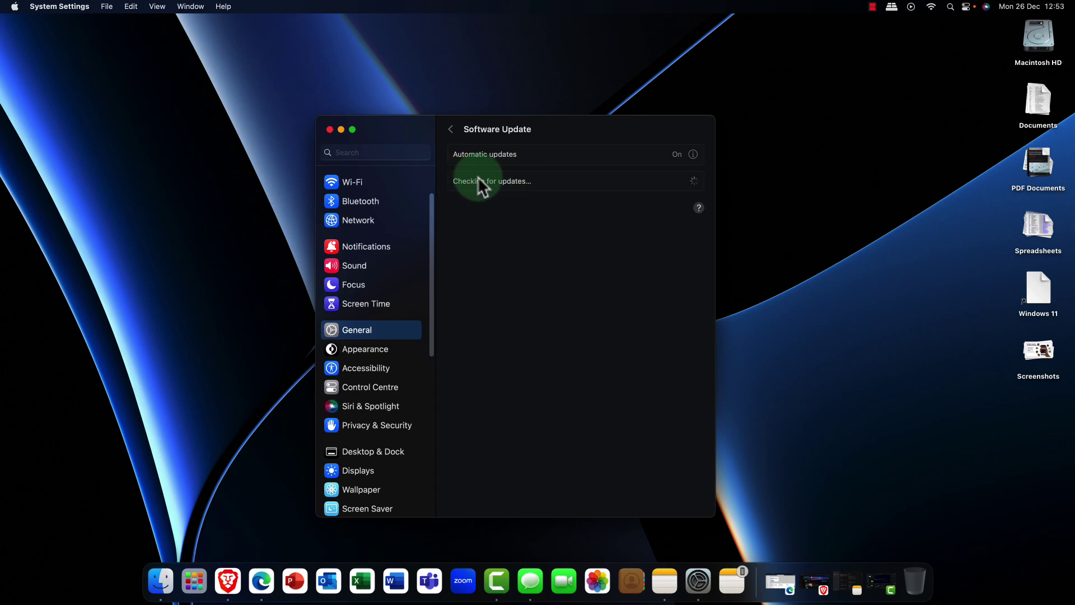
left_click(330, 130)
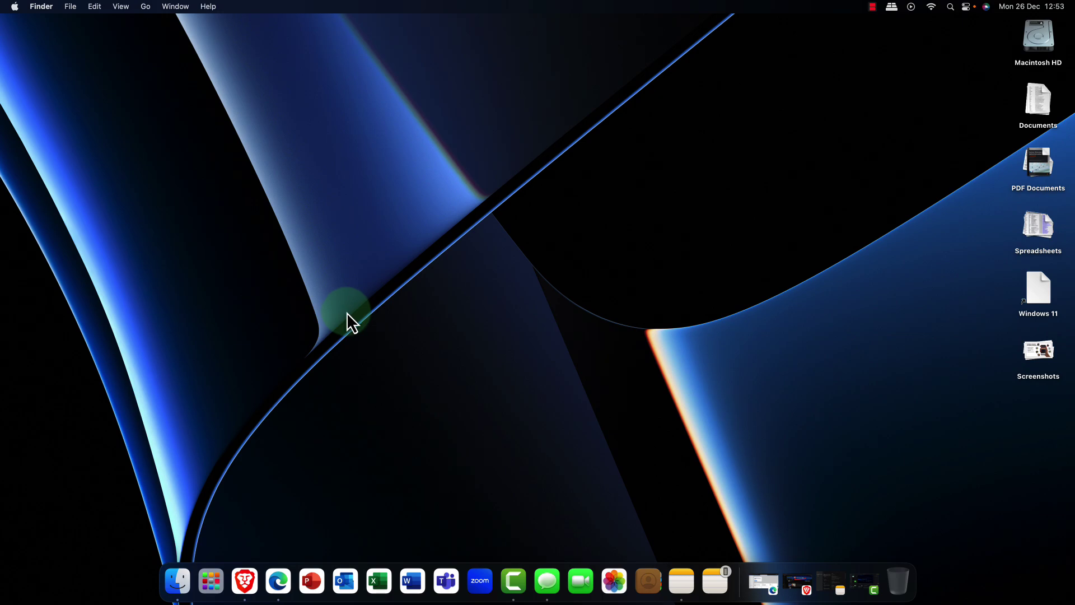
Step: Open a Finder window on Downloads, preview the contract PDF, and make the window full screen
left_click(177, 579)
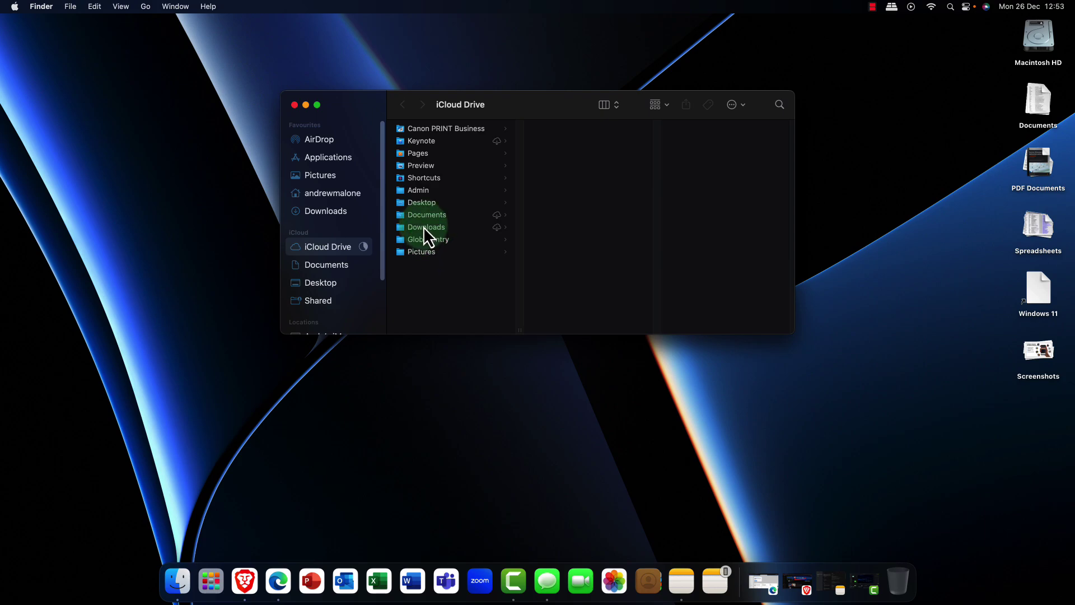
left_click(424, 226)
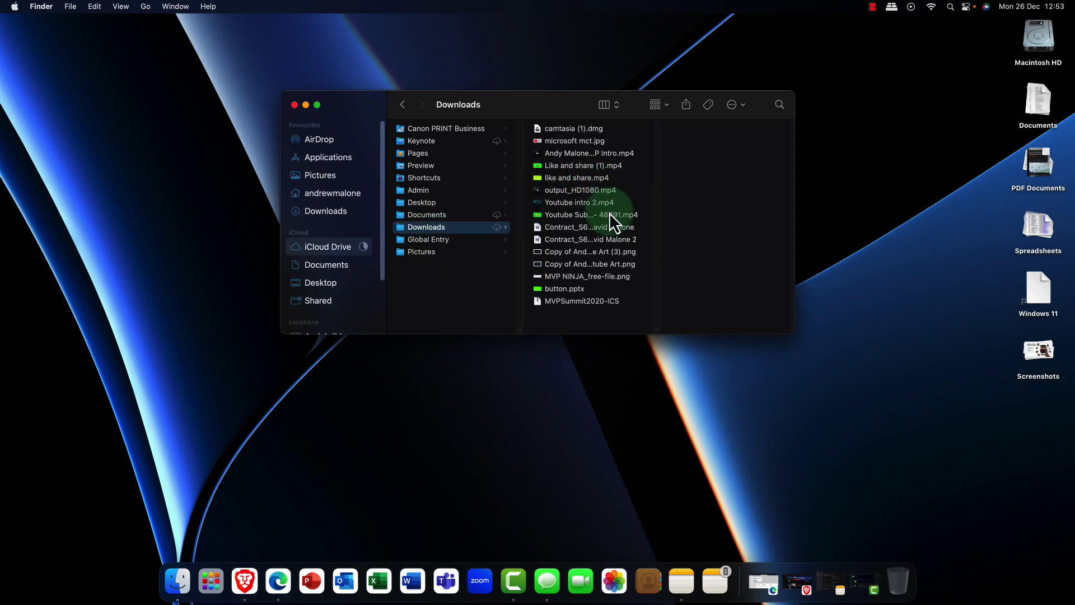
left_click(553, 241)
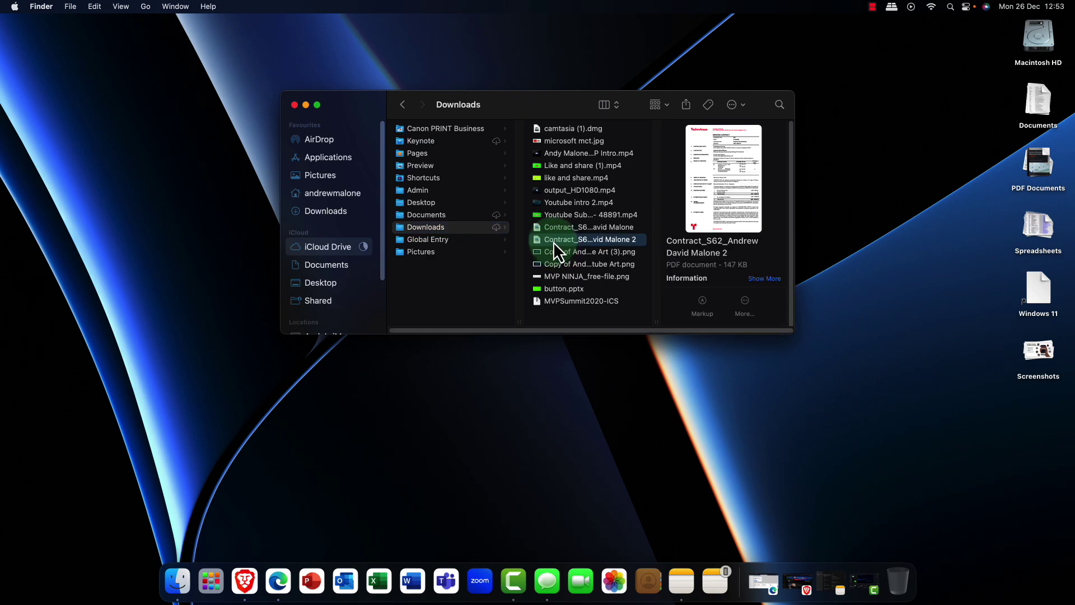
right_click(555, 240)
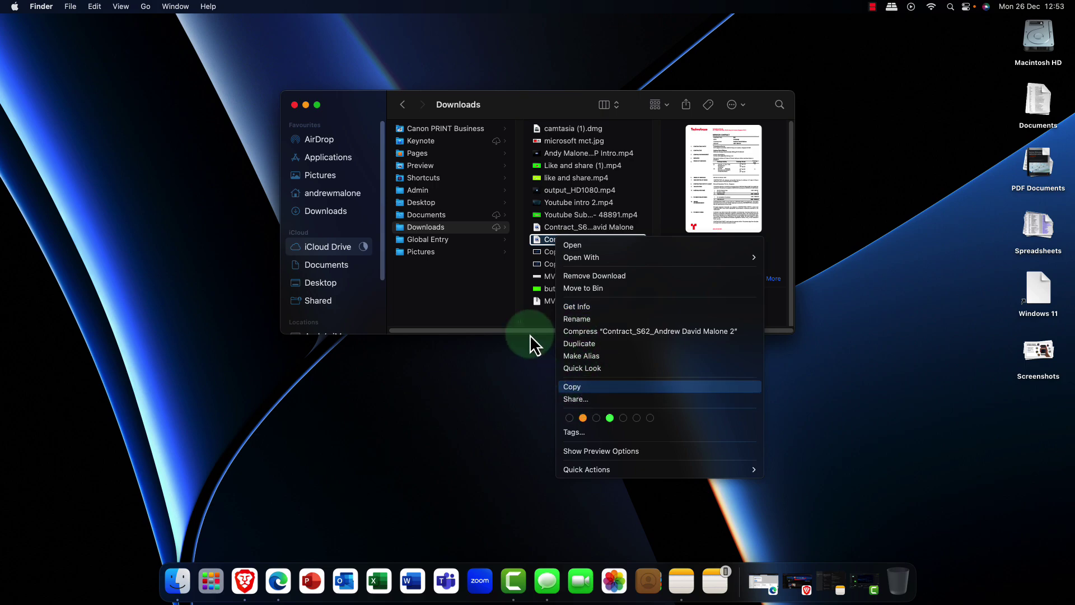
left_click(498, 294)
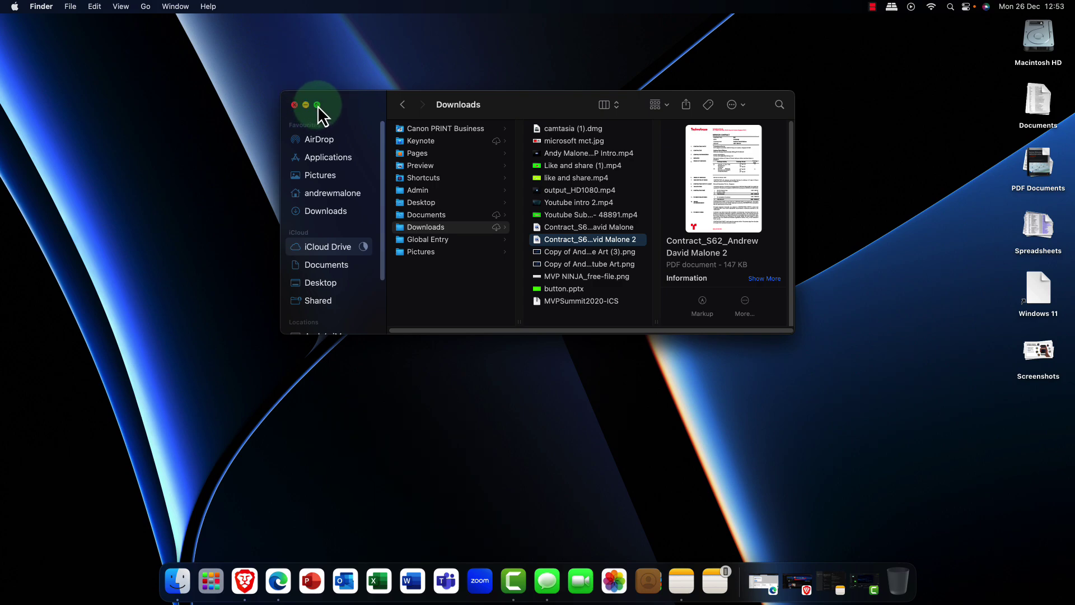
left_click(318, 105)
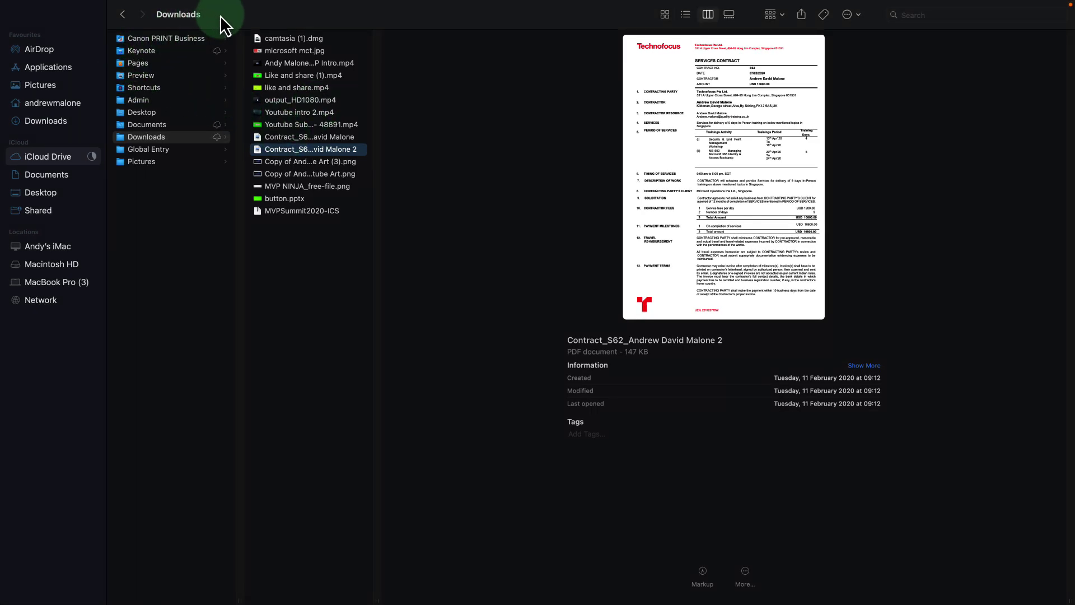
key("ctrl+super+f")
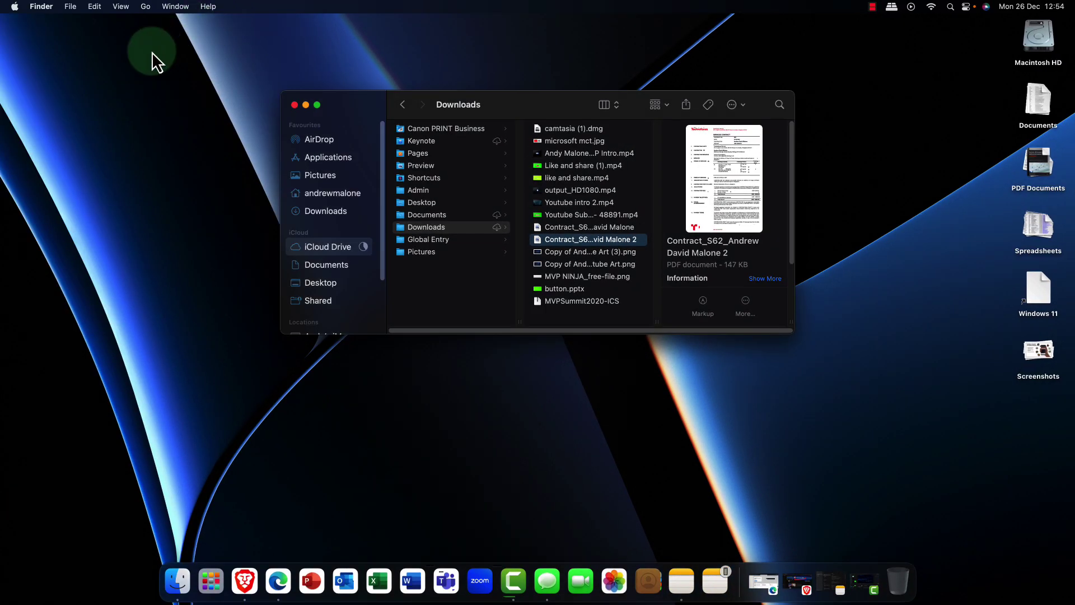
left_click(333, 247)
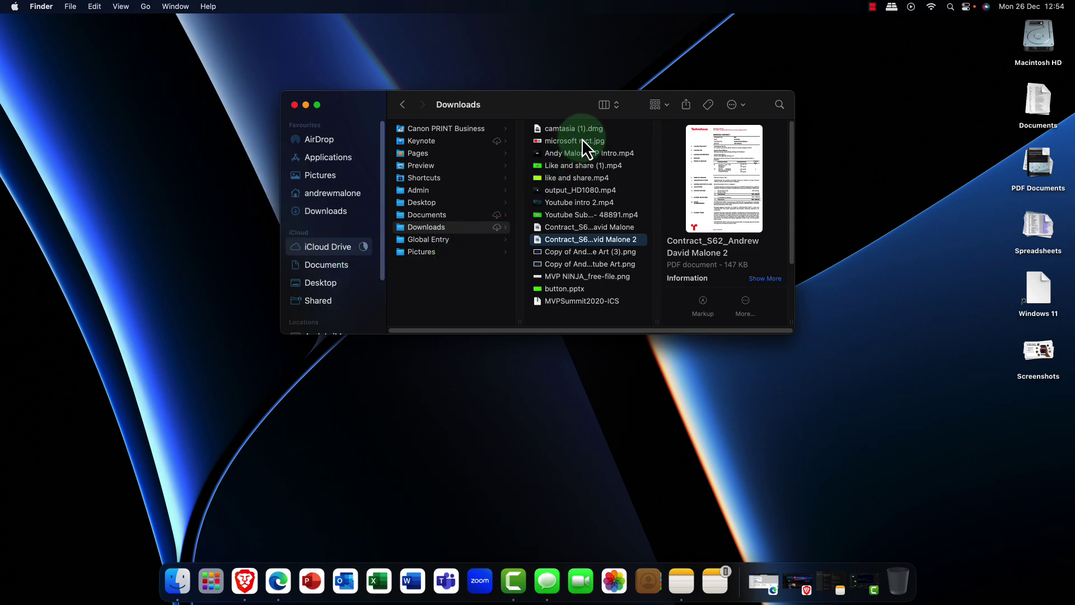
left_click(656, 106)
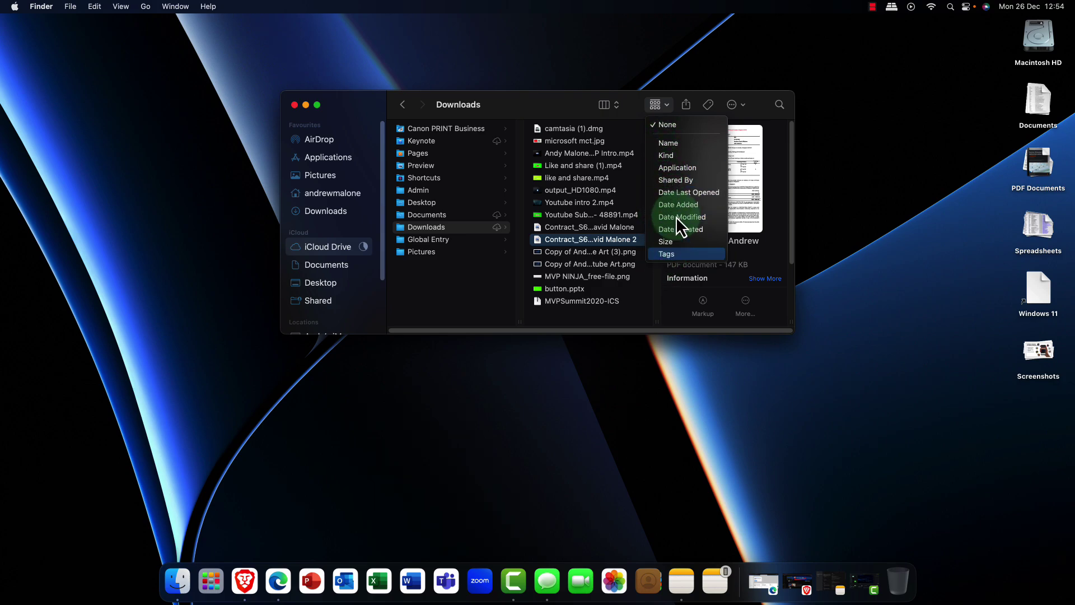
left_click(660, 105)
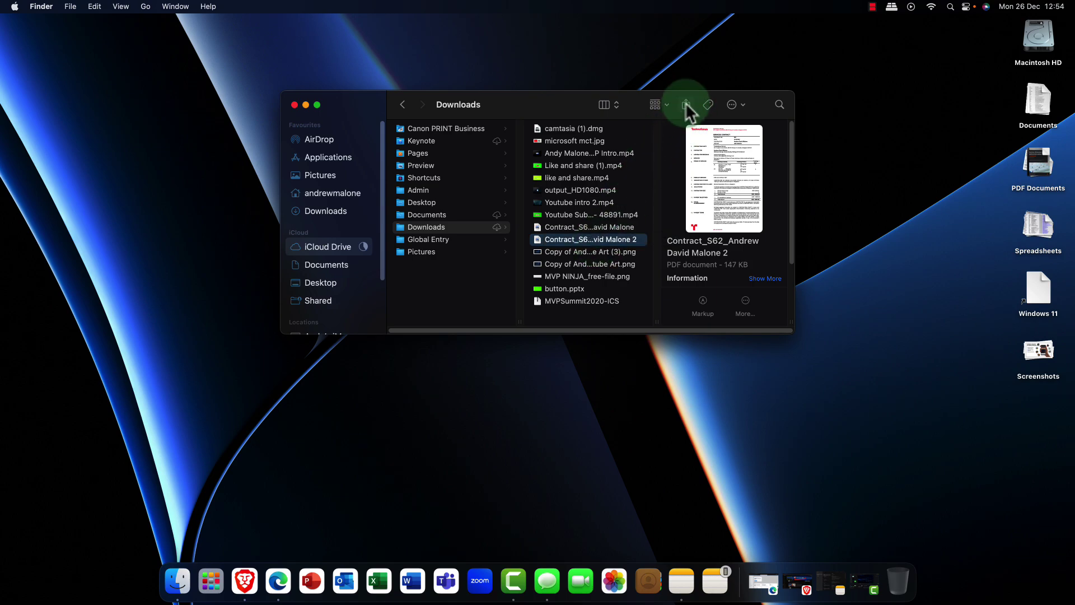
left_click(736, 105)
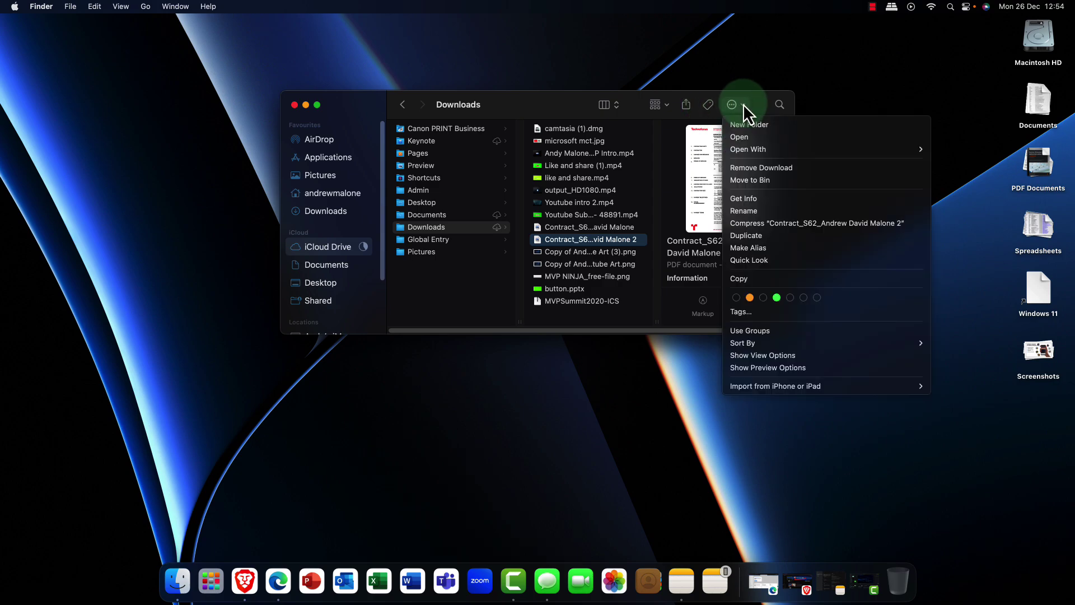
left_click(564, 106)
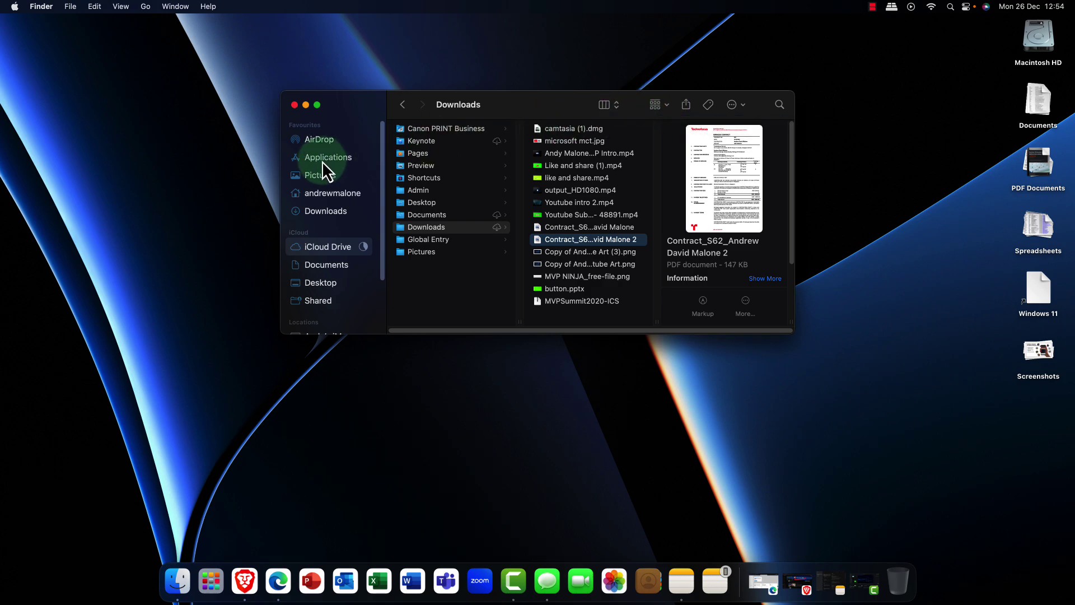
scroll(325, 161, "down", 3)
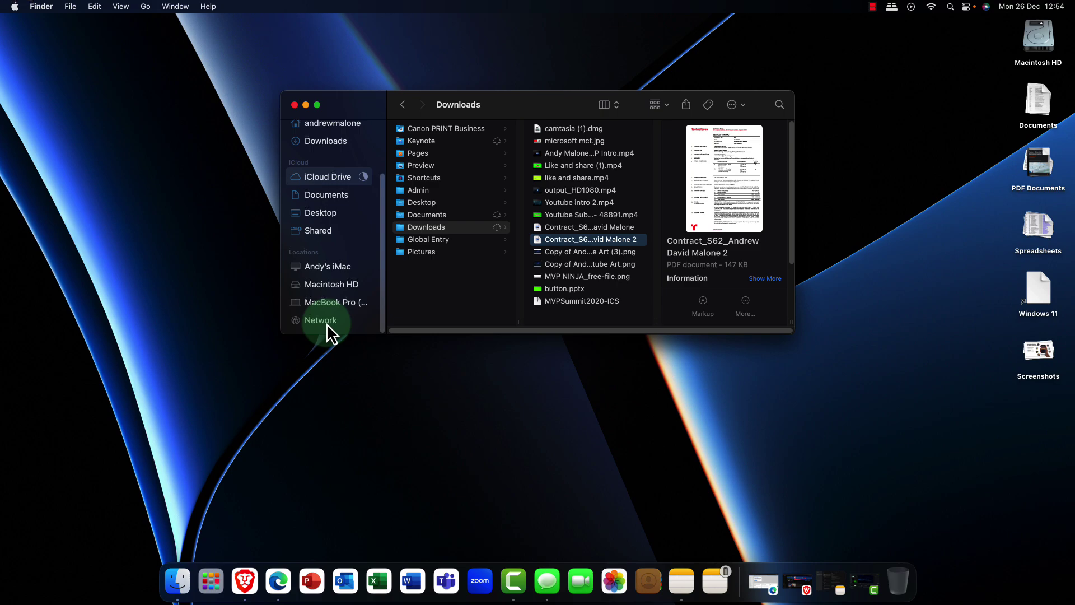
Step: Close the Downloads Finder window and choose Show Launchpad from the Launchpad Dock icon
left_click(294, 105)
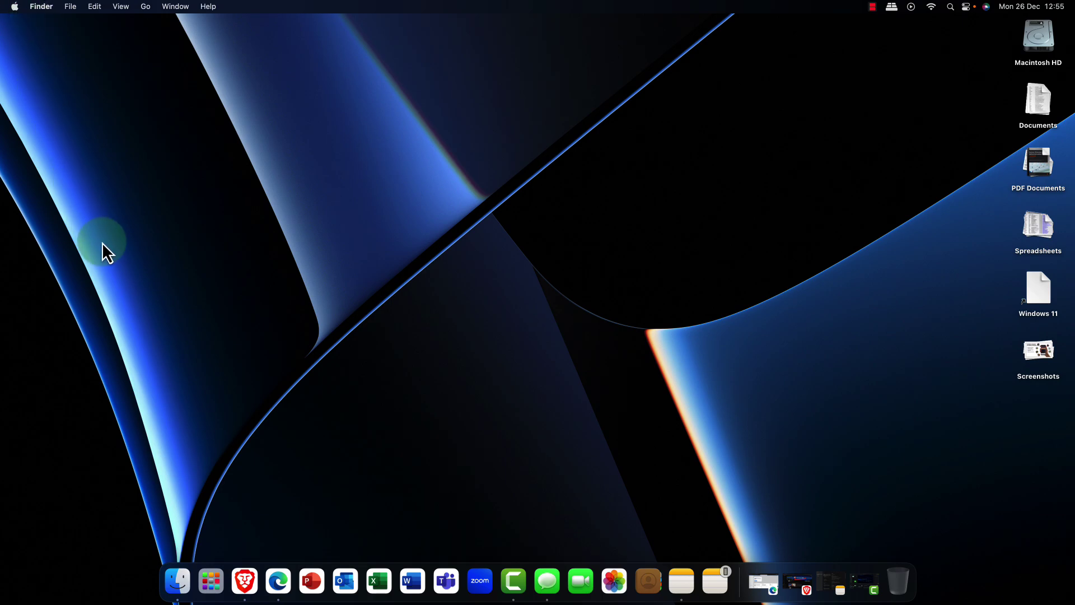
right_click(208, 589)
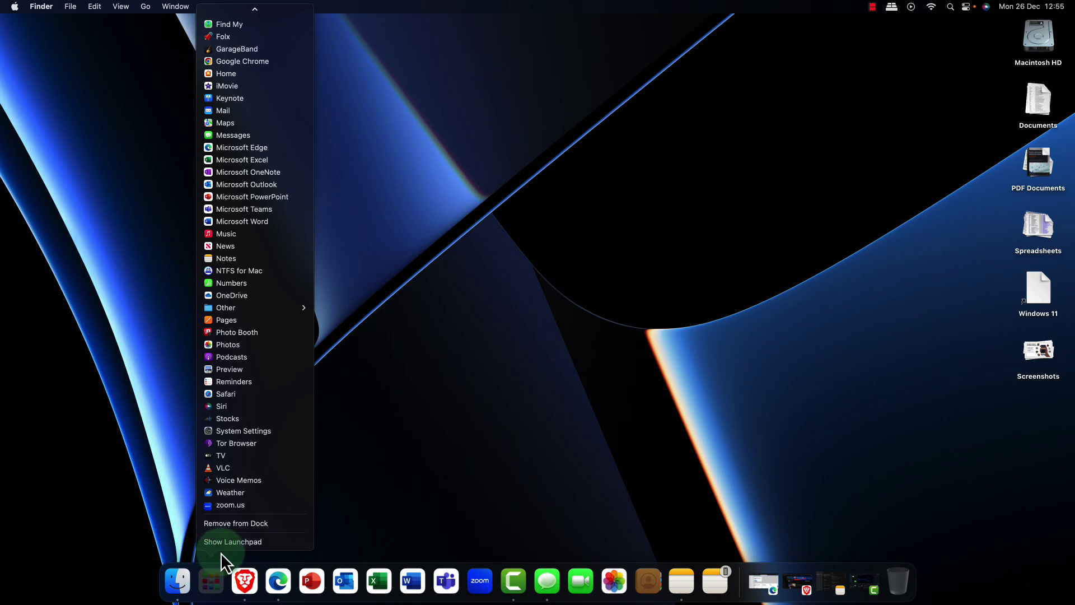
left_click(227, 541)
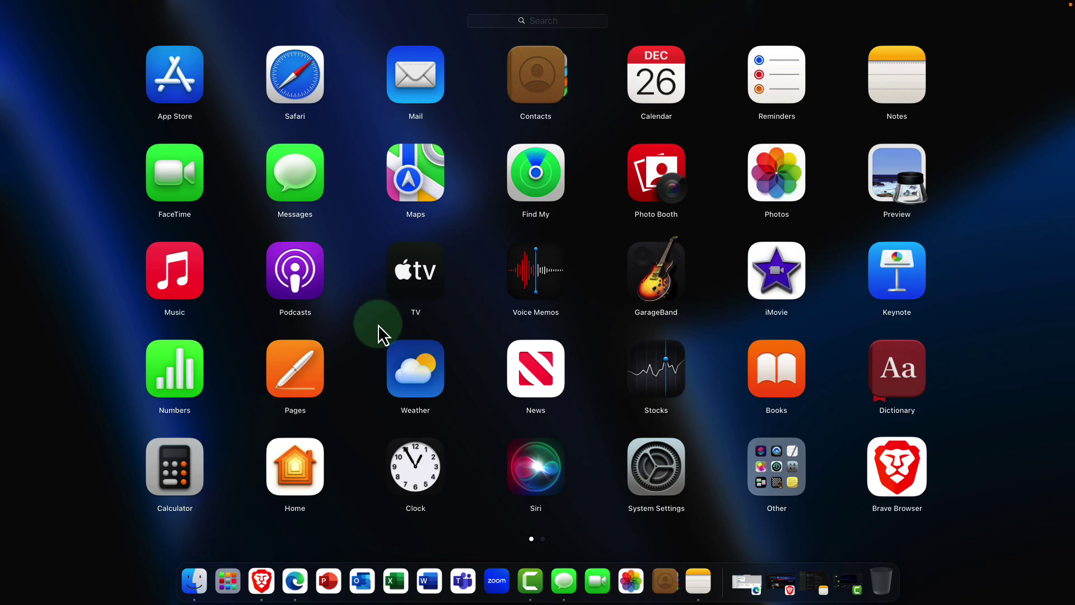
Step: Launch Pages and open 'Monitoring Microsoft Defender for Endpoint' from iCloud Documents
left_click(308, 361)
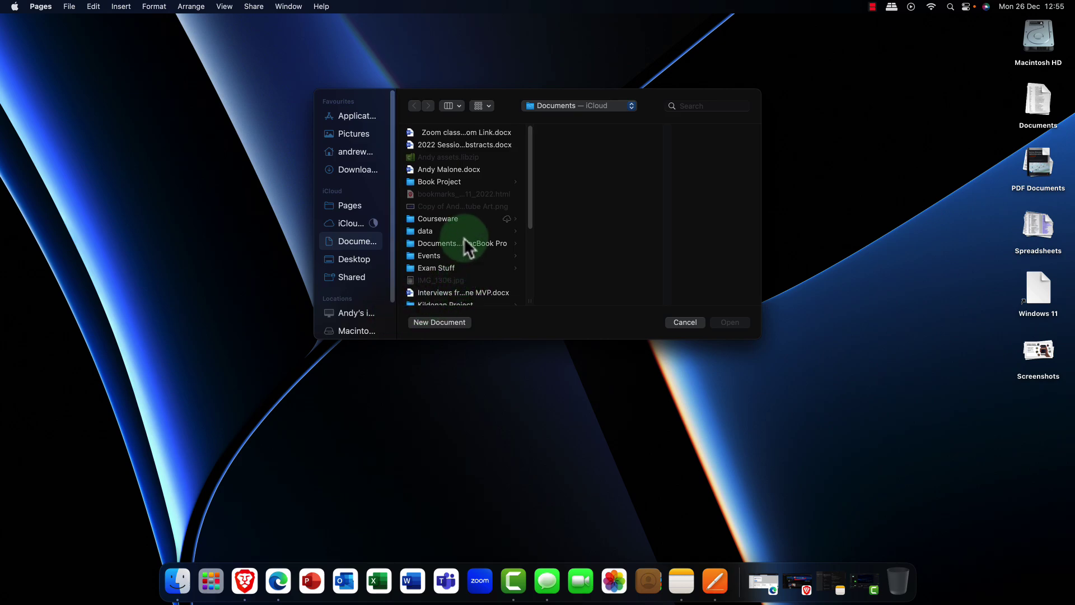
scroll(467, 250, "down", 1)
scroll(465, 244, "left", 1)
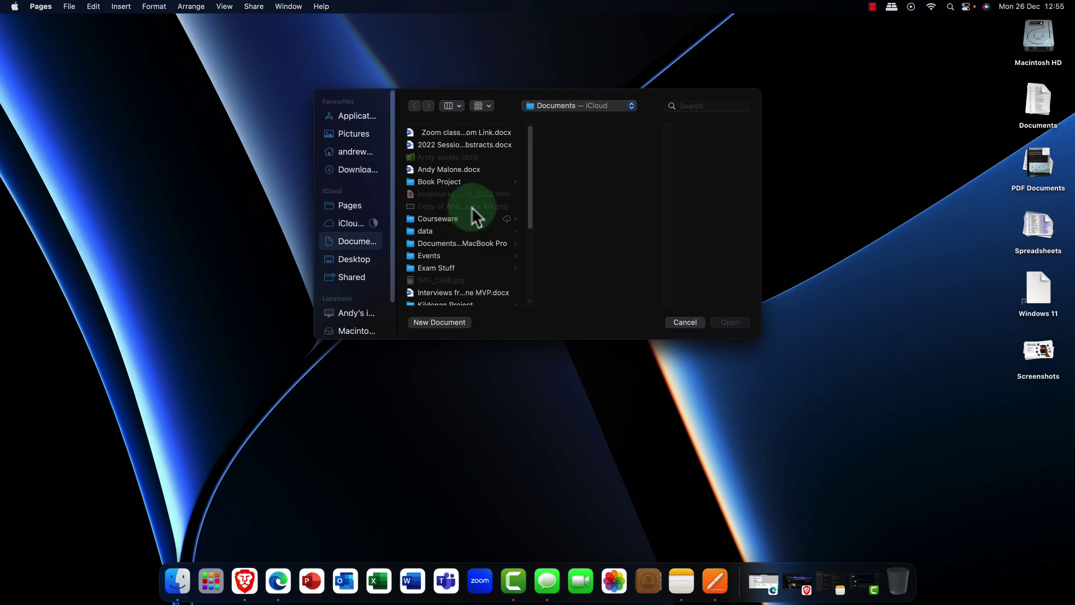
left_click(455, 170)
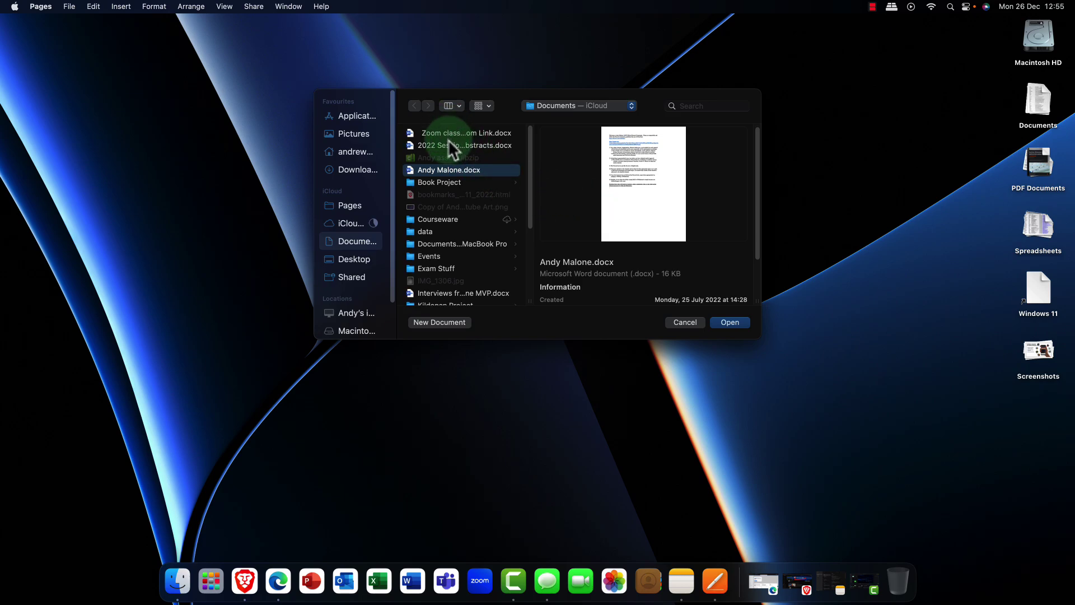
scroll(452, 146, "down", 3)
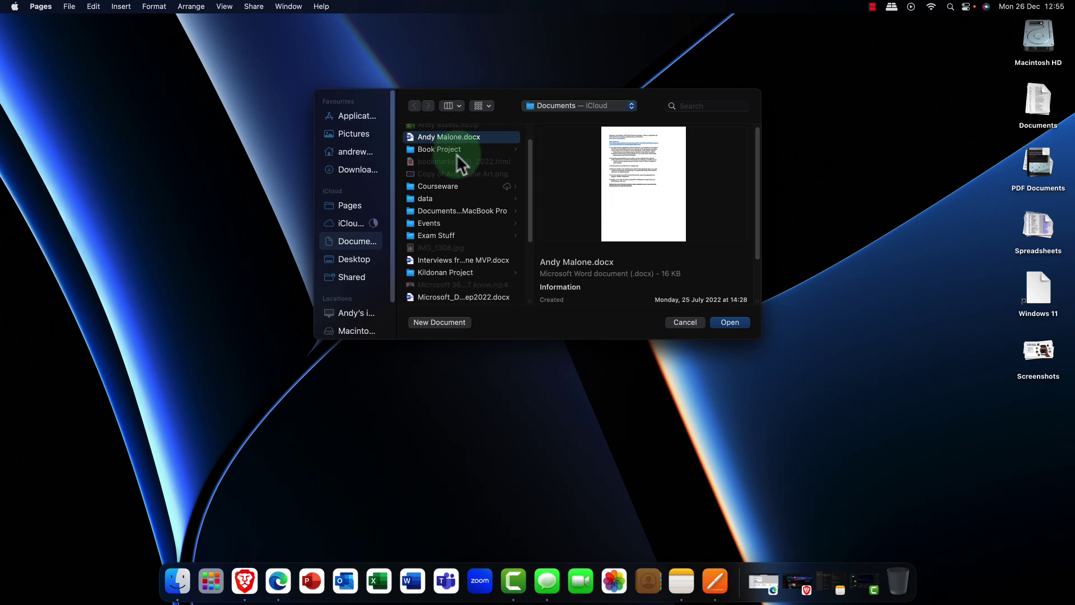
scroll(456, 156, "down", 5)
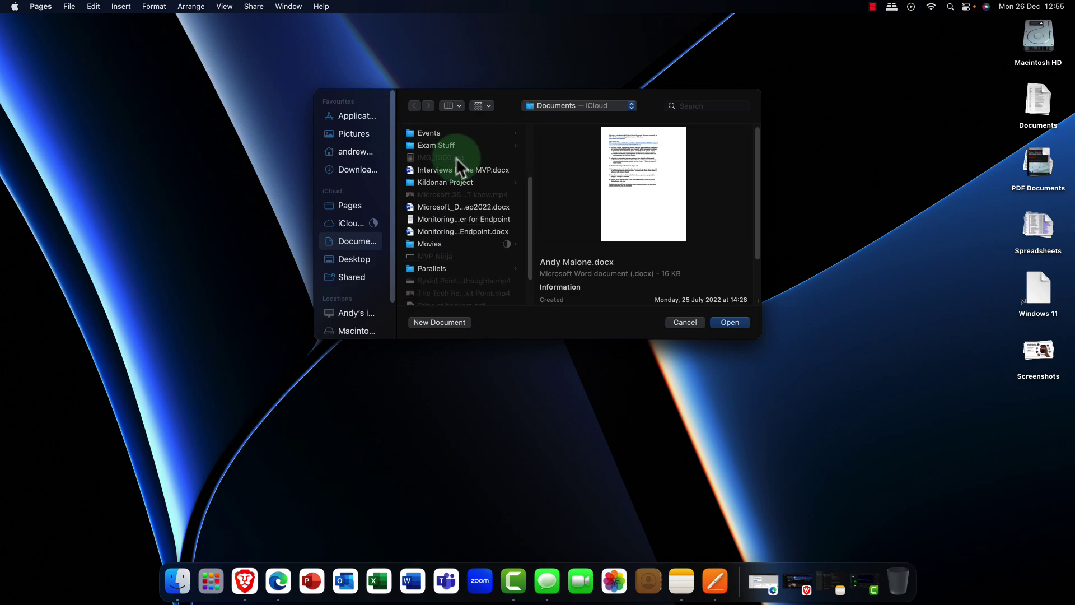
left_click(457, 205)
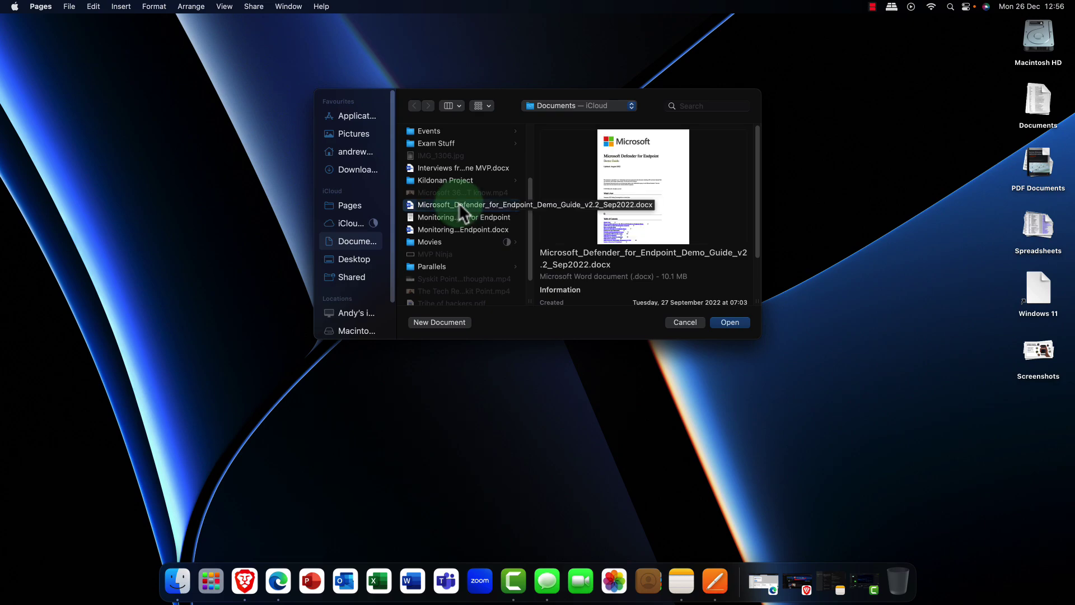
left_click(458, 218)
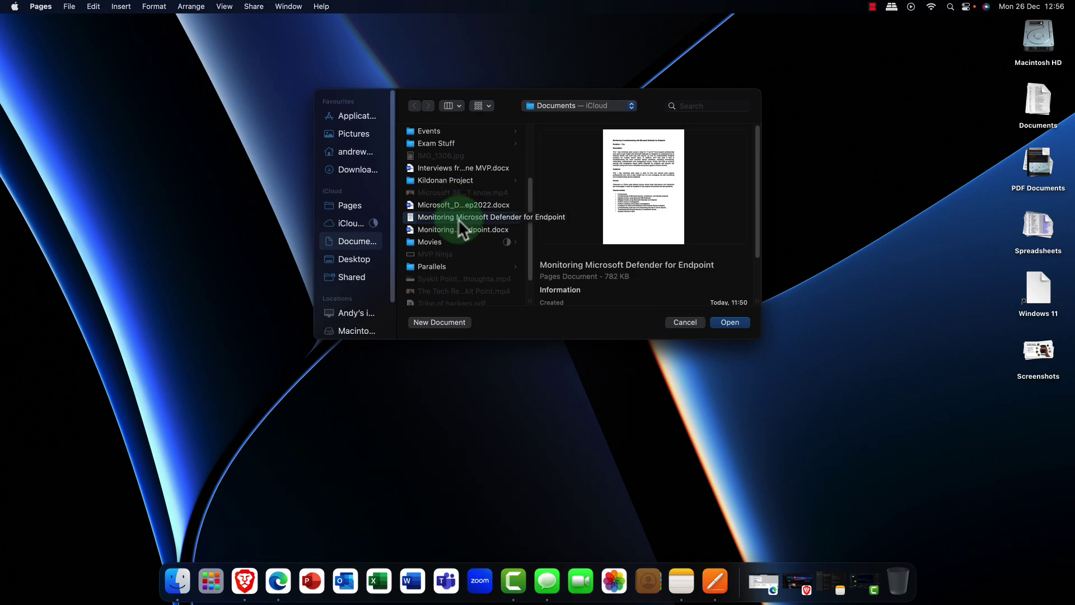
left_click(738, 322)
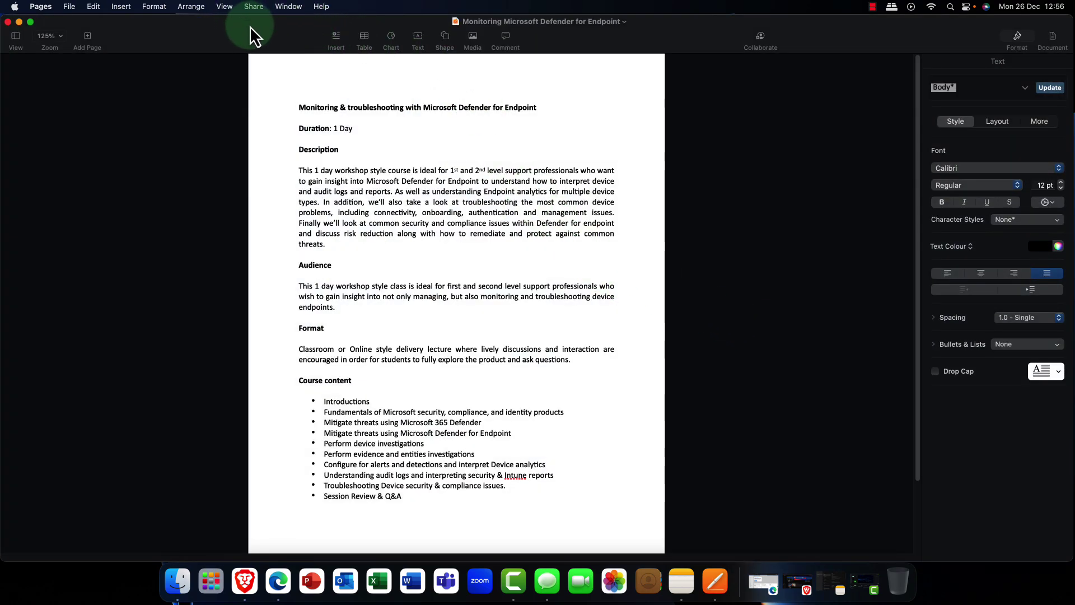
Step: Have the first Description paragraph read aloud with Speech > Start Speaking
left_click_drag(301, 170, 456, 247)
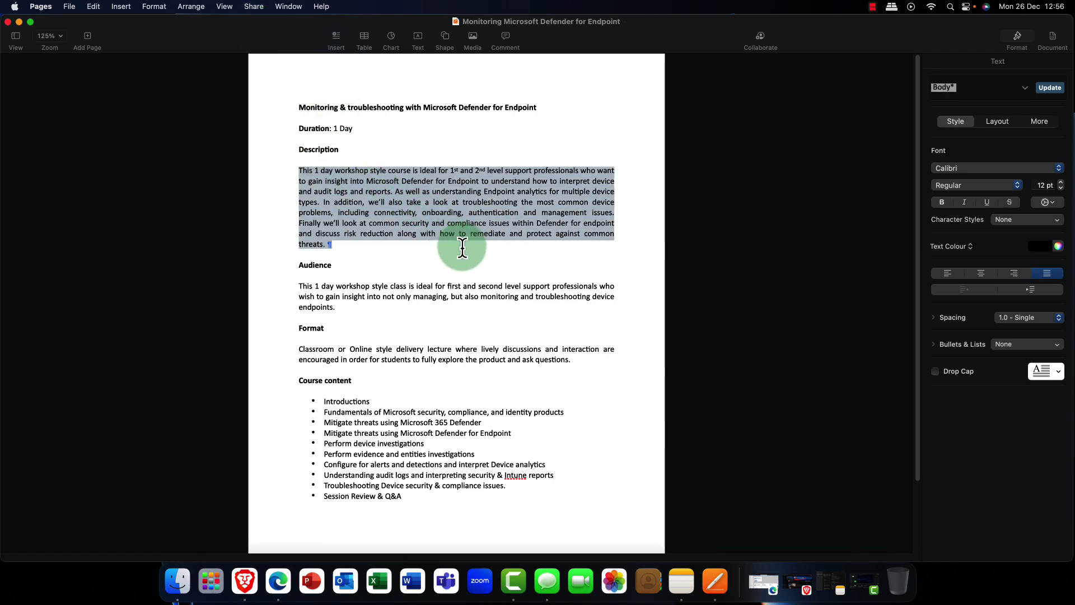
right_click(338, 195)
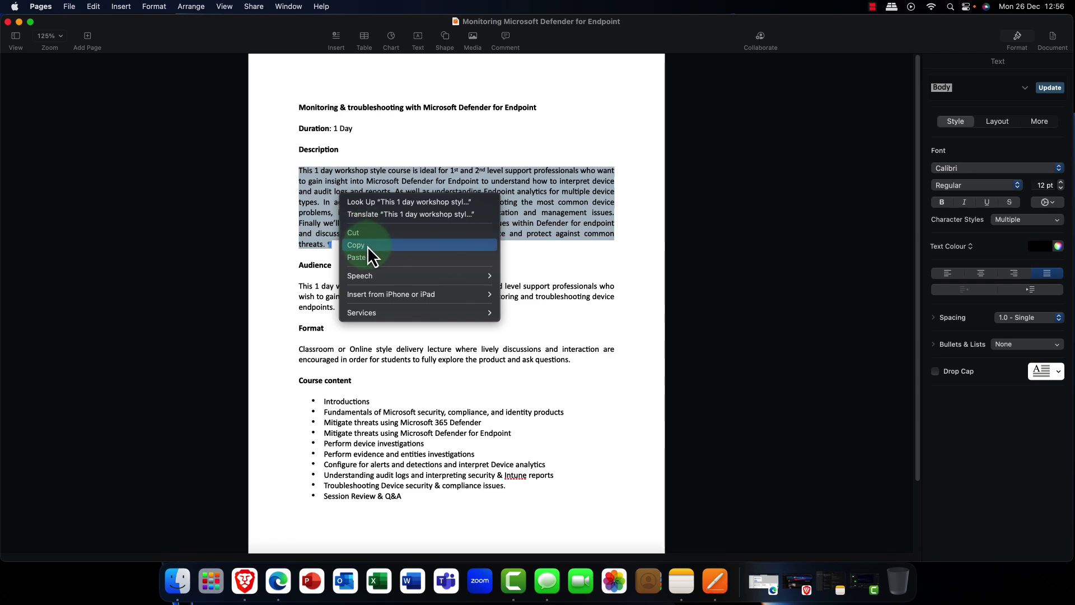
left_click(560, 258)
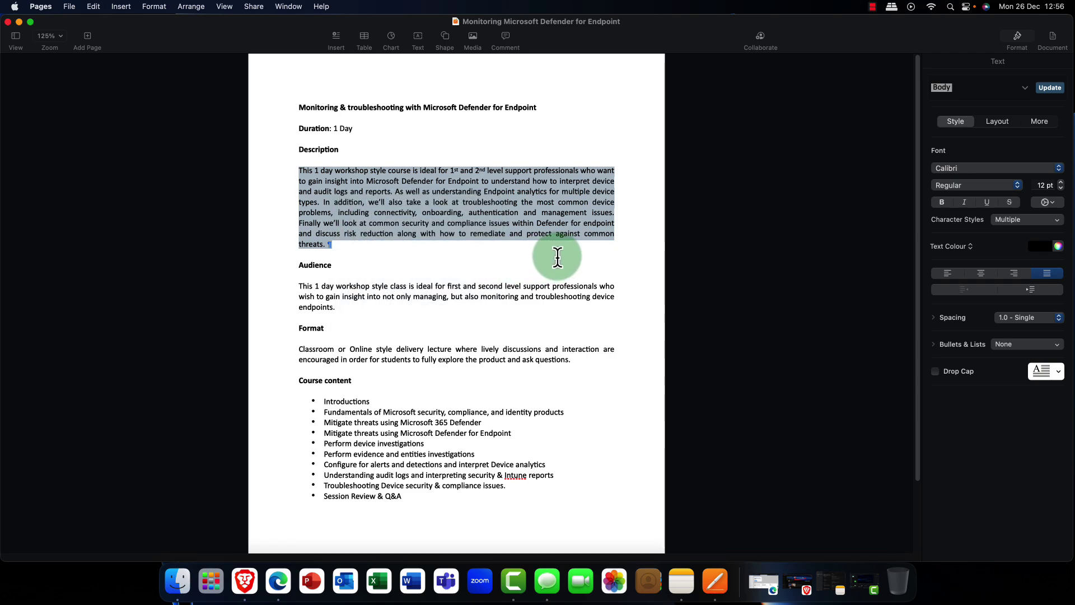
right_click(421, 195)
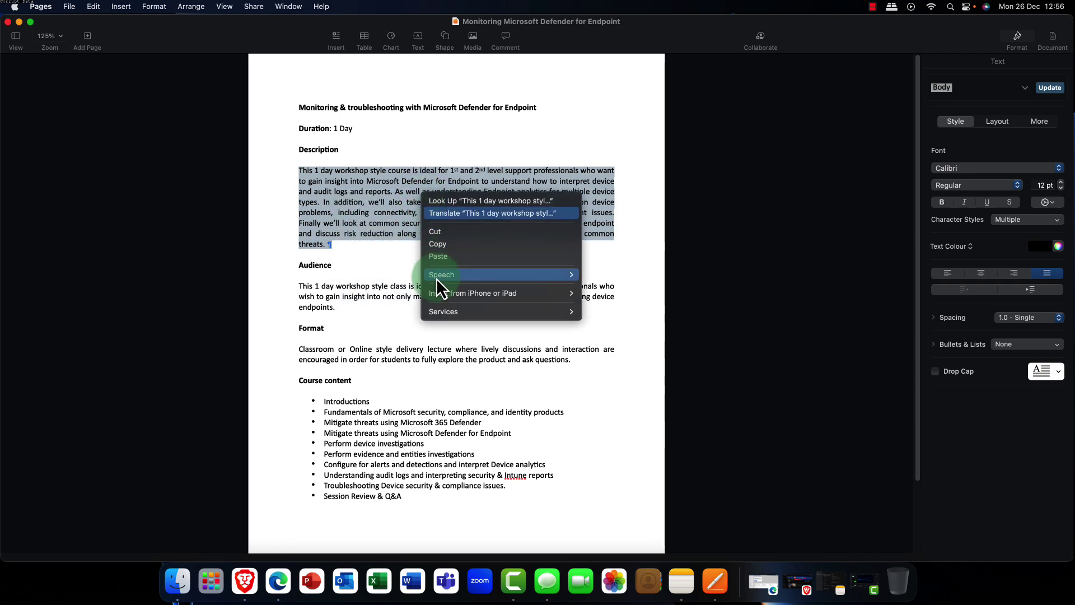
mouse_move(436, 277)
left_click(613, 275)
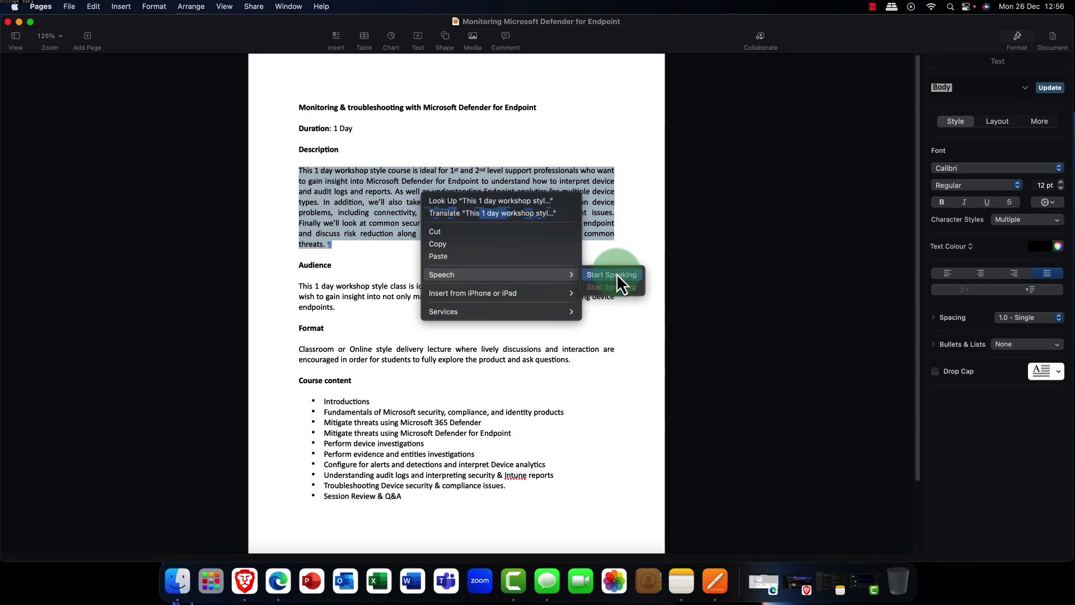
left_click(606, 234)
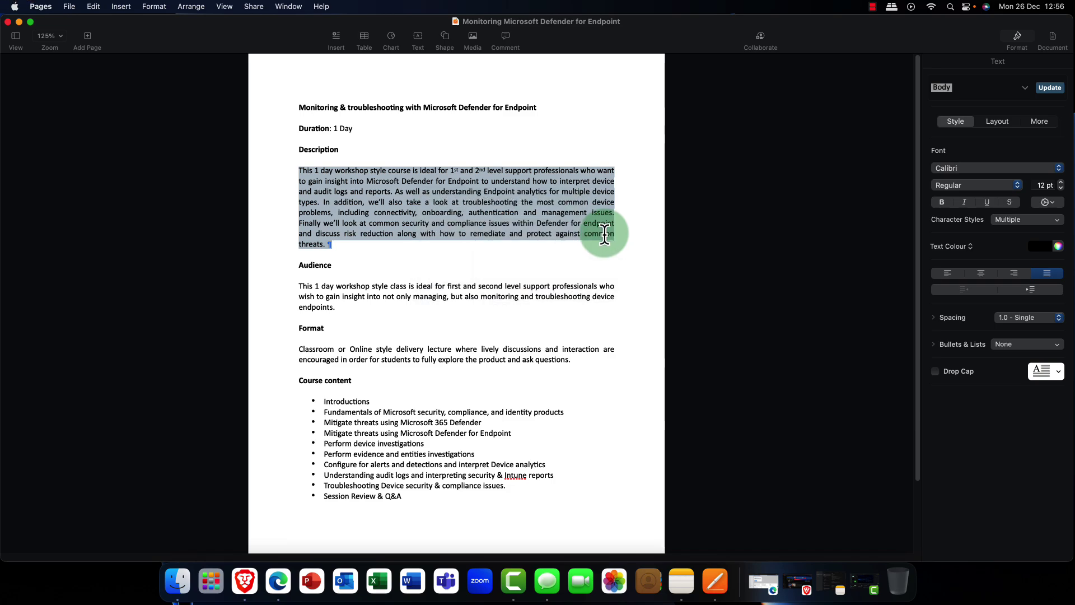
left_click(606, 233)
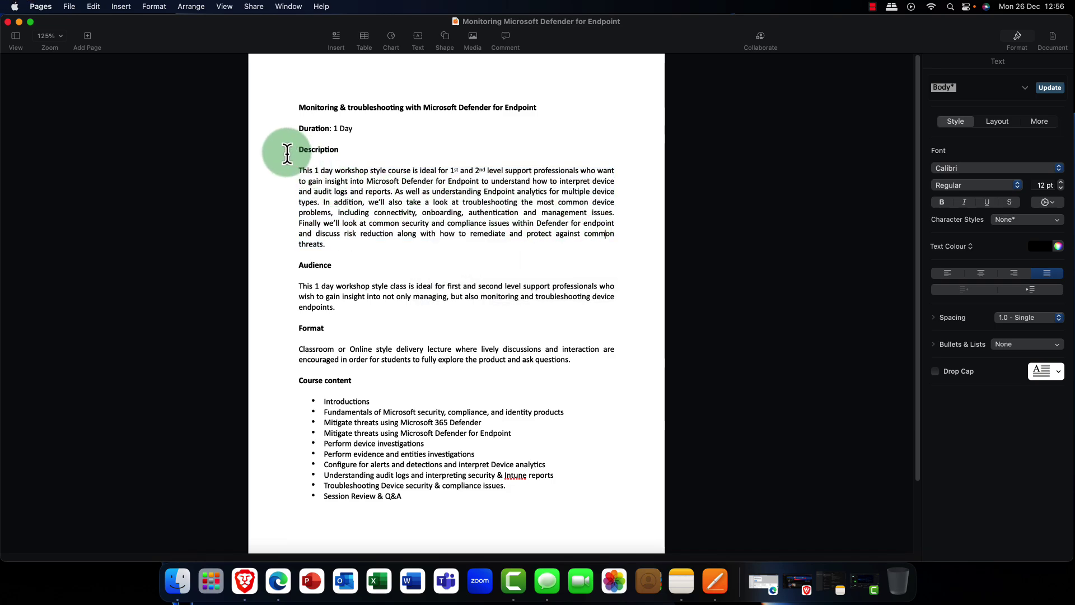
Step: Review the Description heading's Calibri font and text colour options, leaving them unchanged
double_click(325, 150)
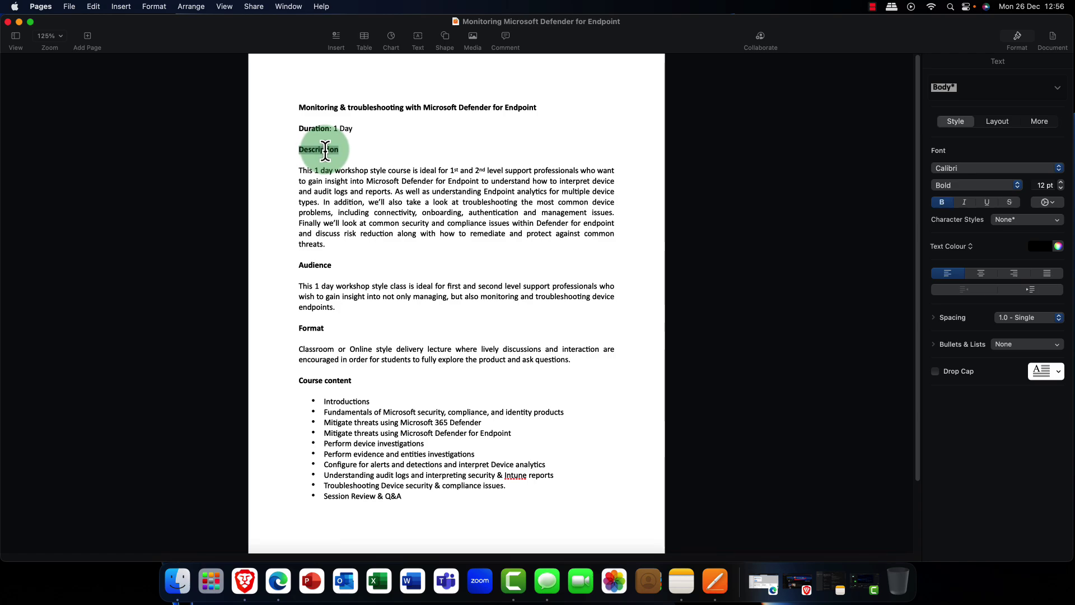
left_click(1058, 169)
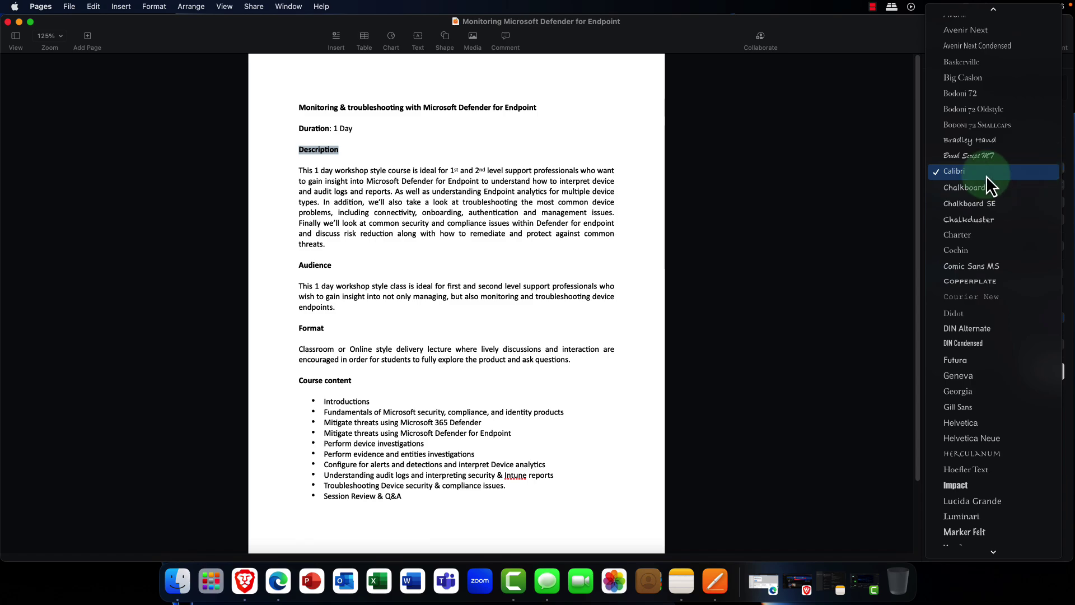
left_click(884, 178)
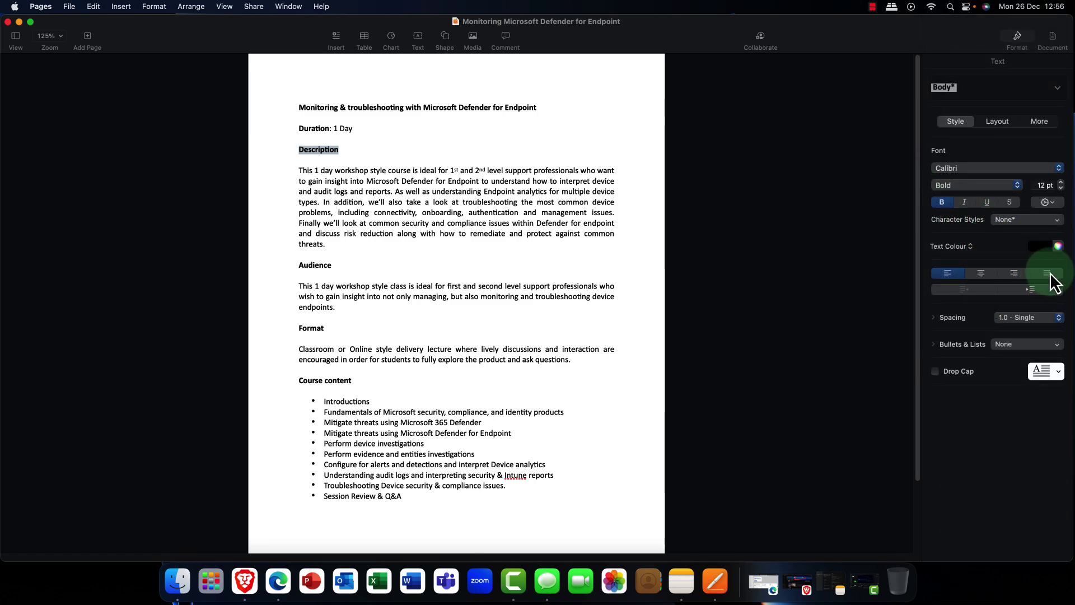
left_click(1058, 247)
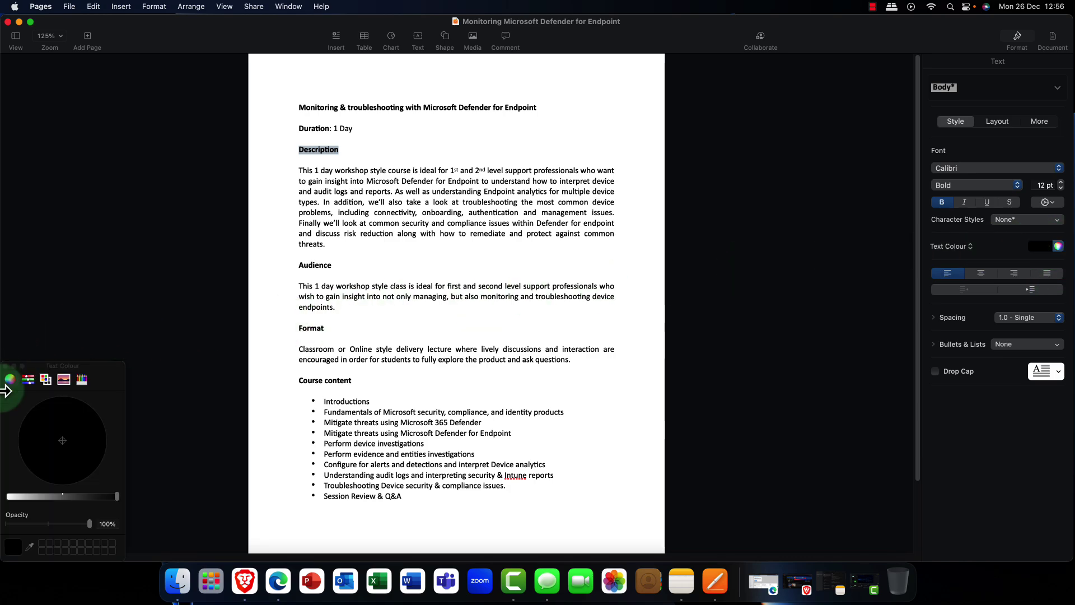
left_click(25, 380)
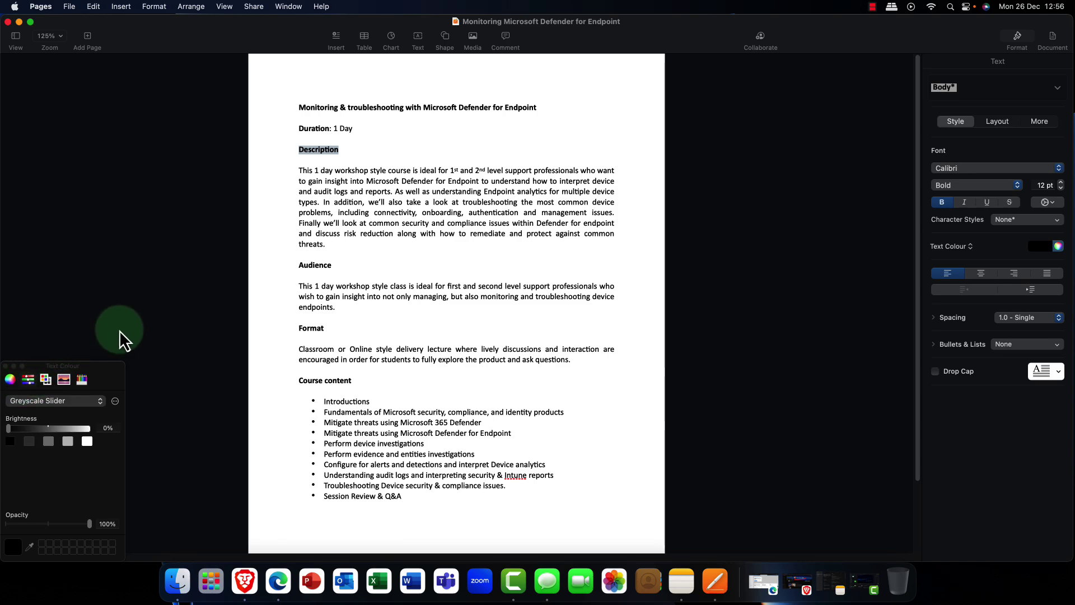
left_click(4, 367)
left_click(6, 366)
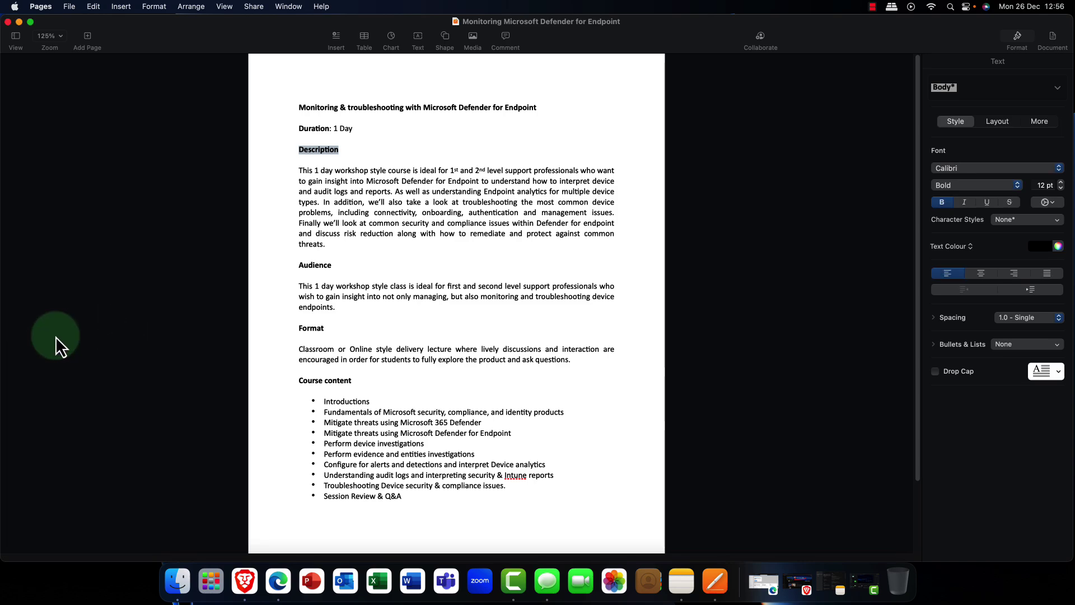
Step: Browse the Pages menu bar menus, then return to the text after Description
left_click(40, 6)
mouse_move(69, 7)
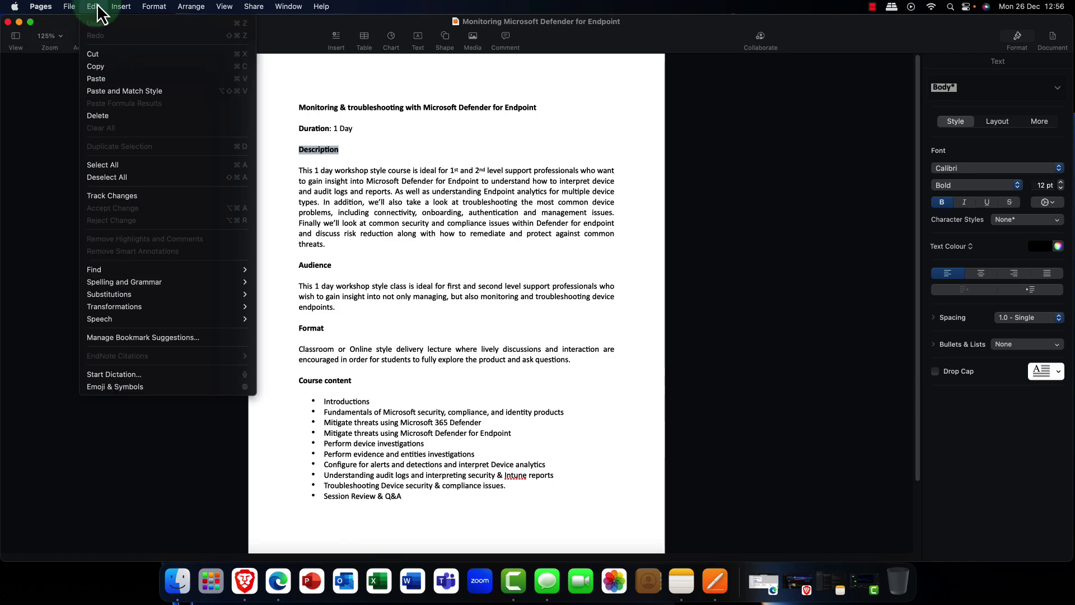
mouse_move(120, 8)
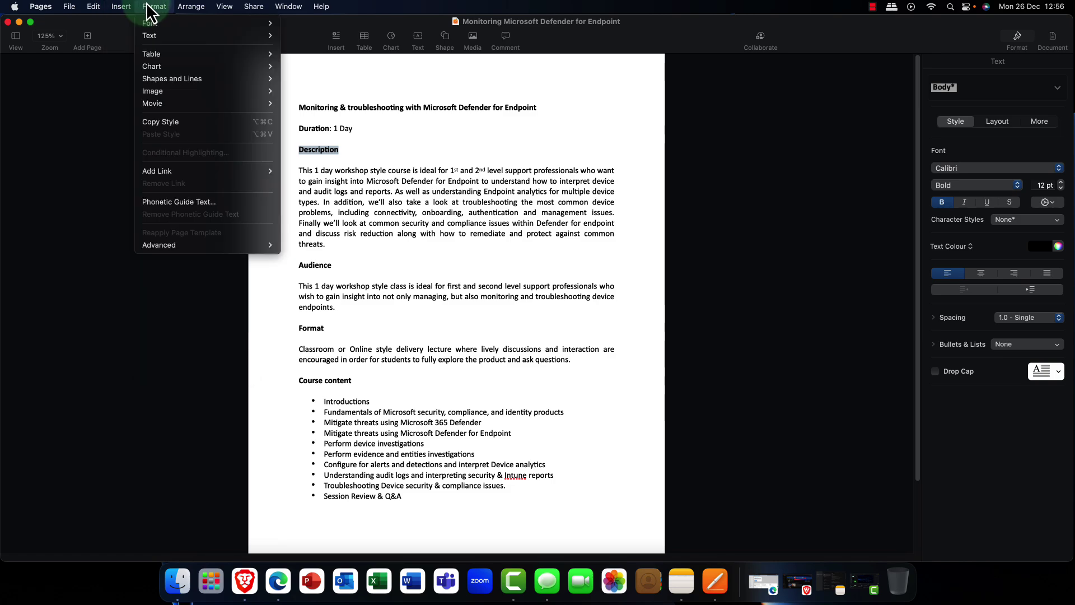
mouse_move(182, 8)
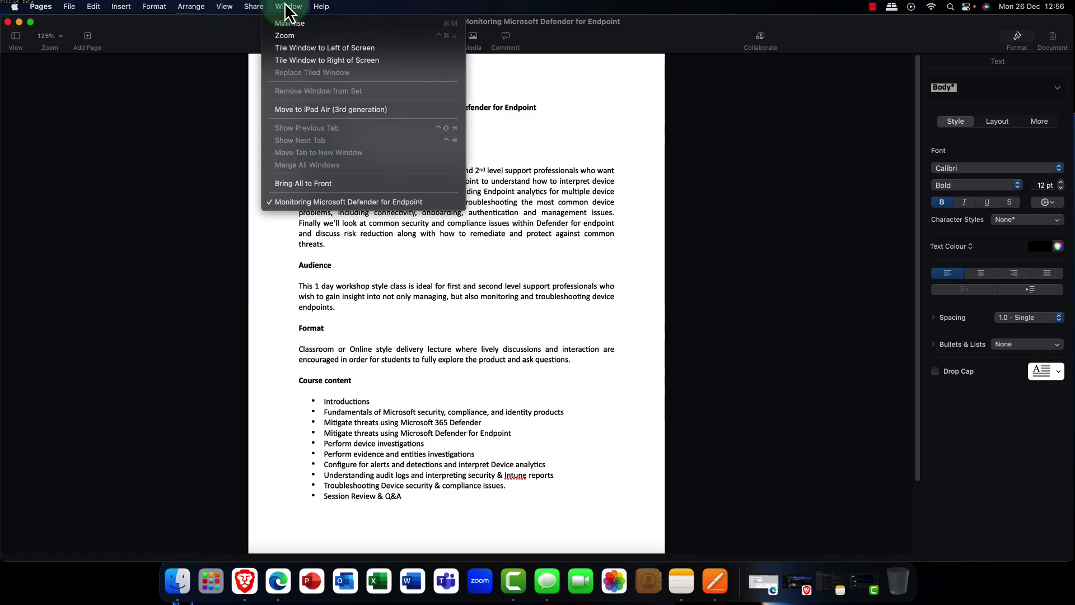
mouse_move(319, 10)
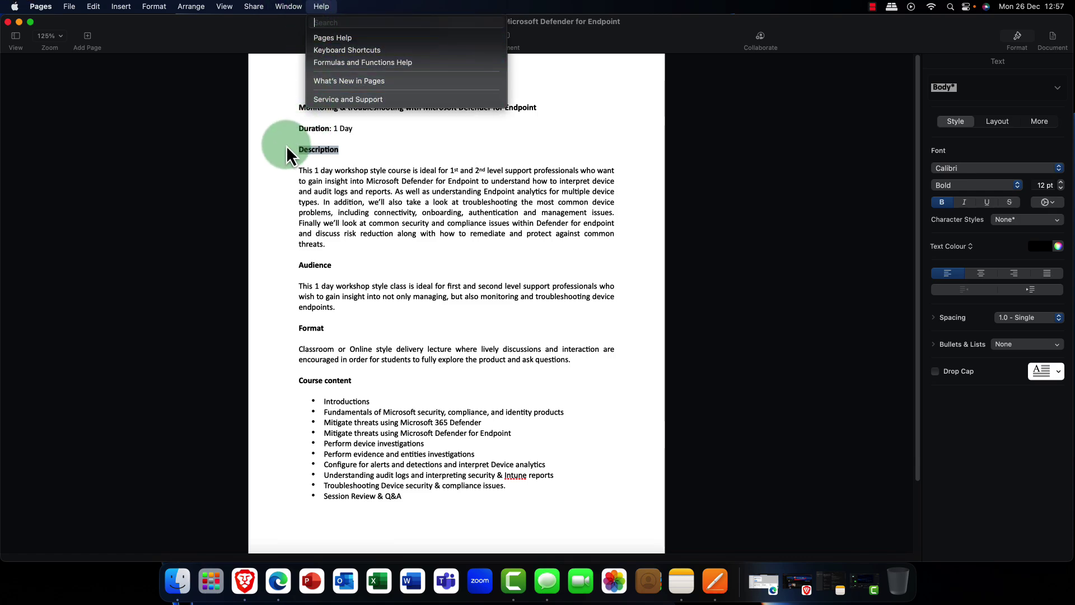
left_click(348, 150)
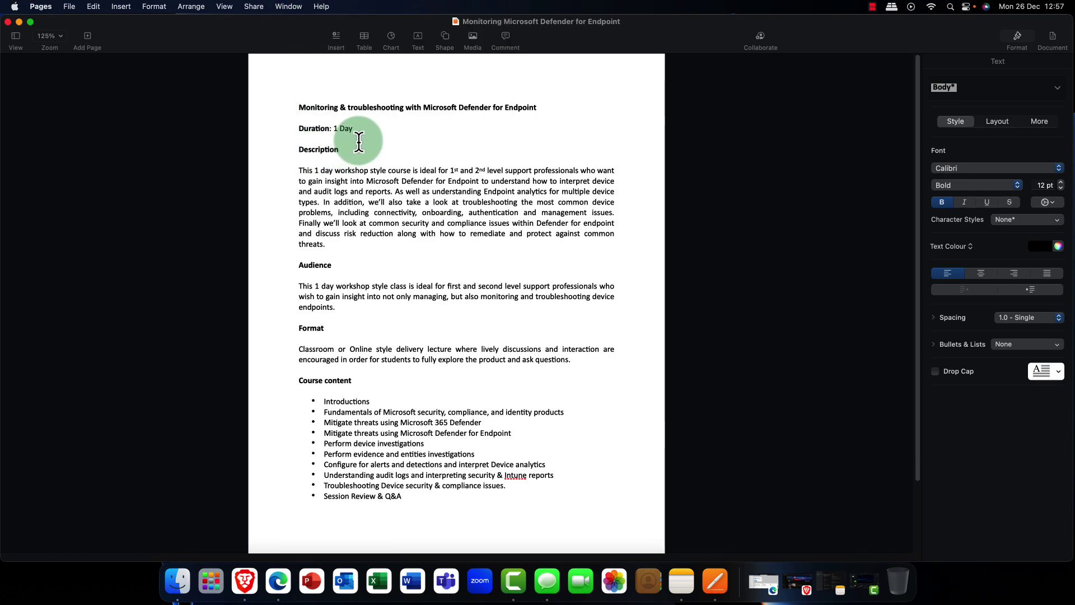
Step: Preview the chart styles without adding one, then show the Media options
left_click(391, 38)
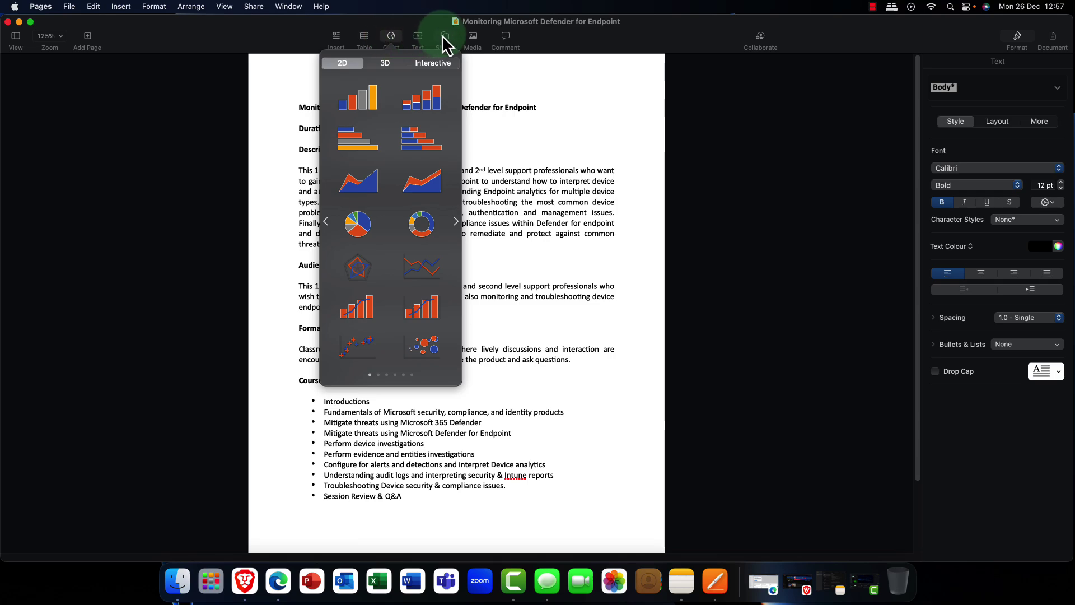
left_click(388, 36)
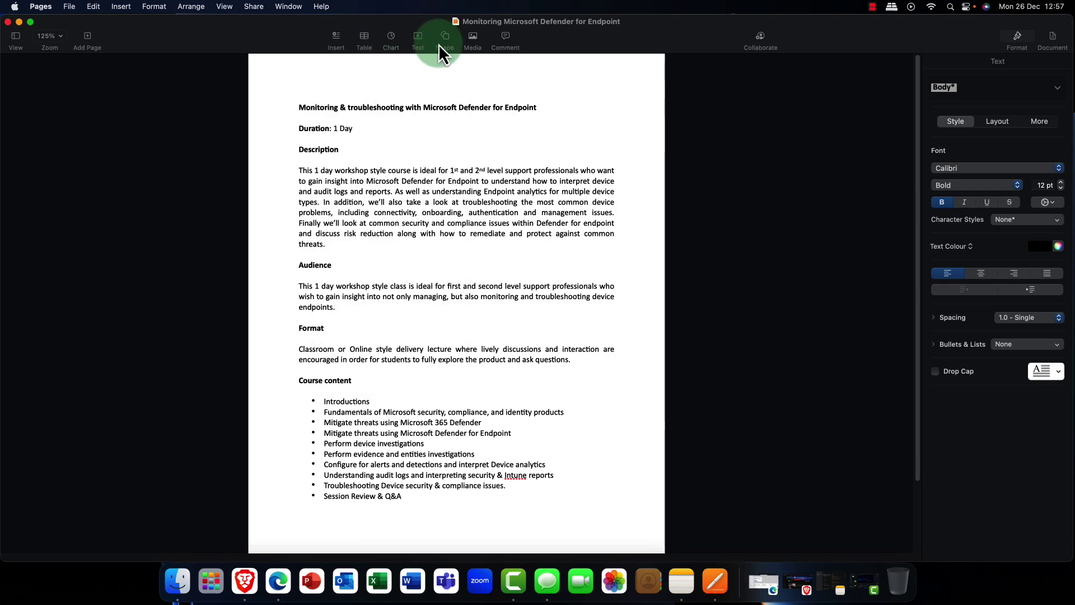
left_click(472, 38)
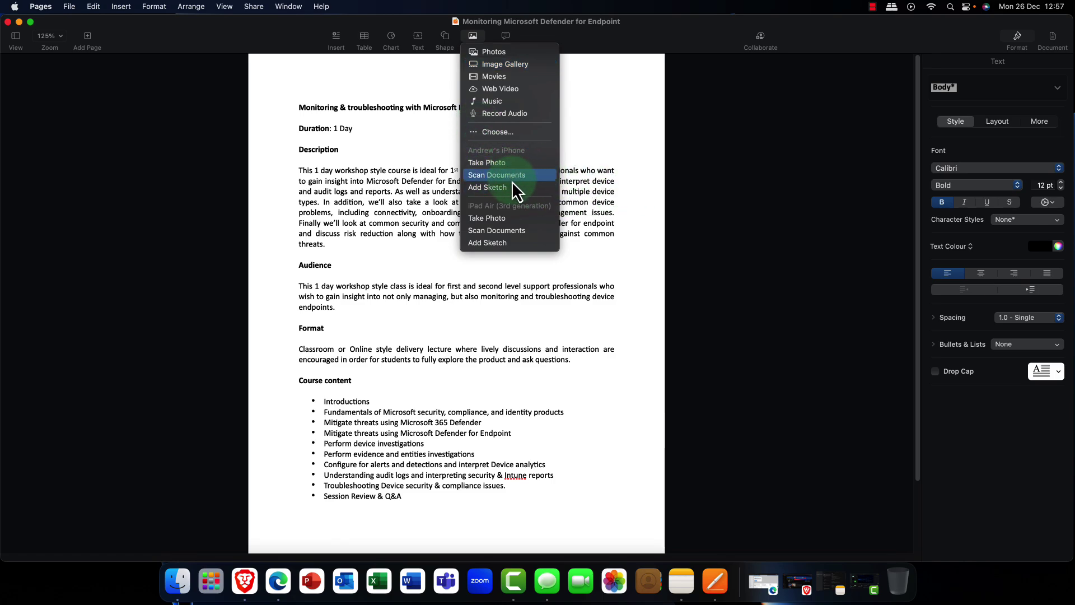
Step: Dismiss the media options, quit Pages, and bring up Launchpad's app grid
left_click(605, 190)
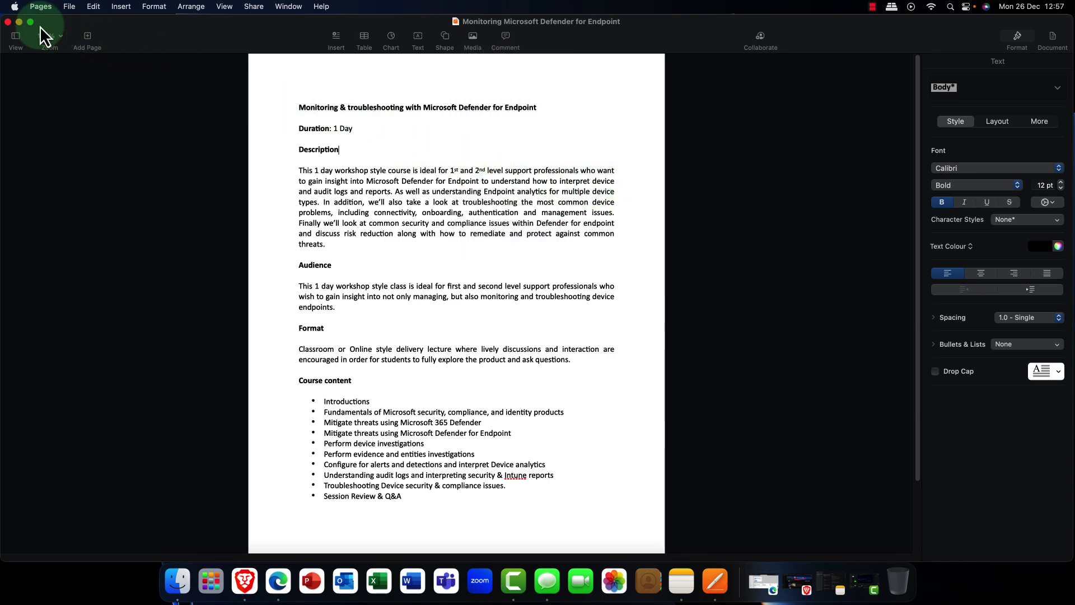
left_click(49, 6)
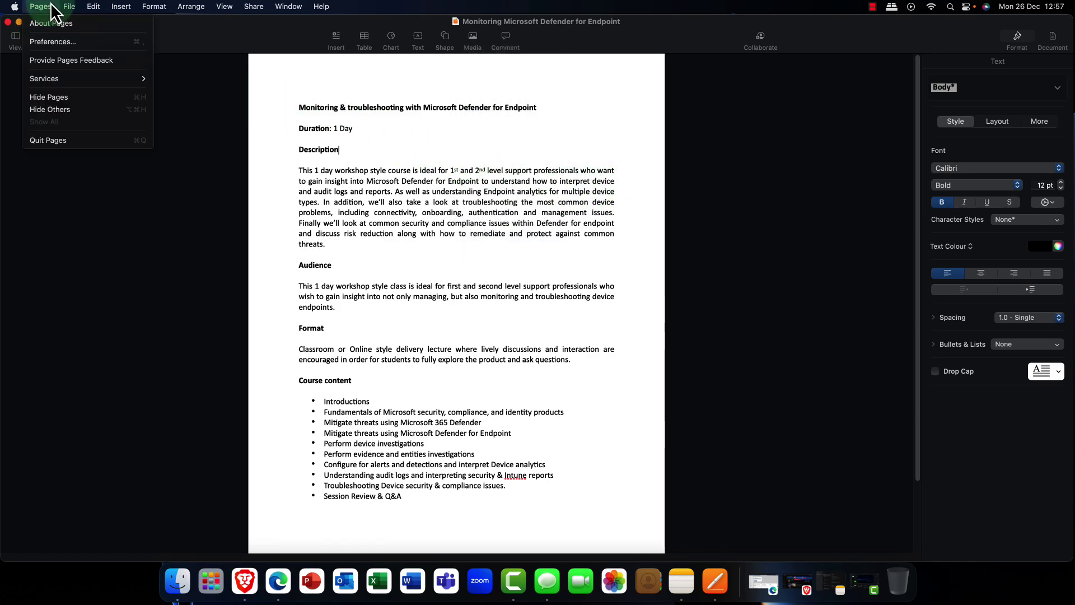
left_click(40, 140)
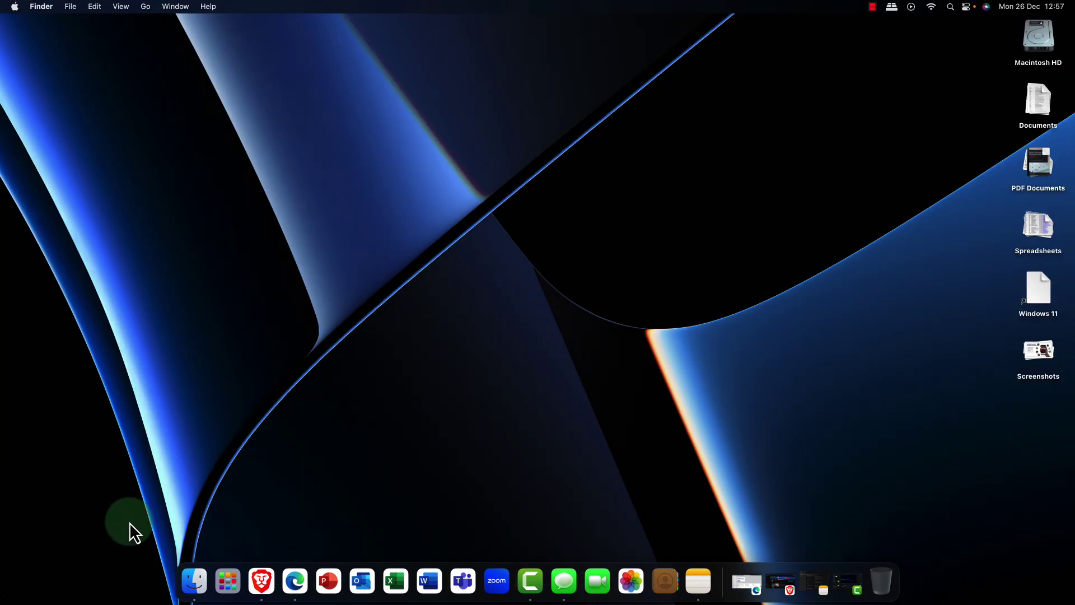
left_click(196, 585)
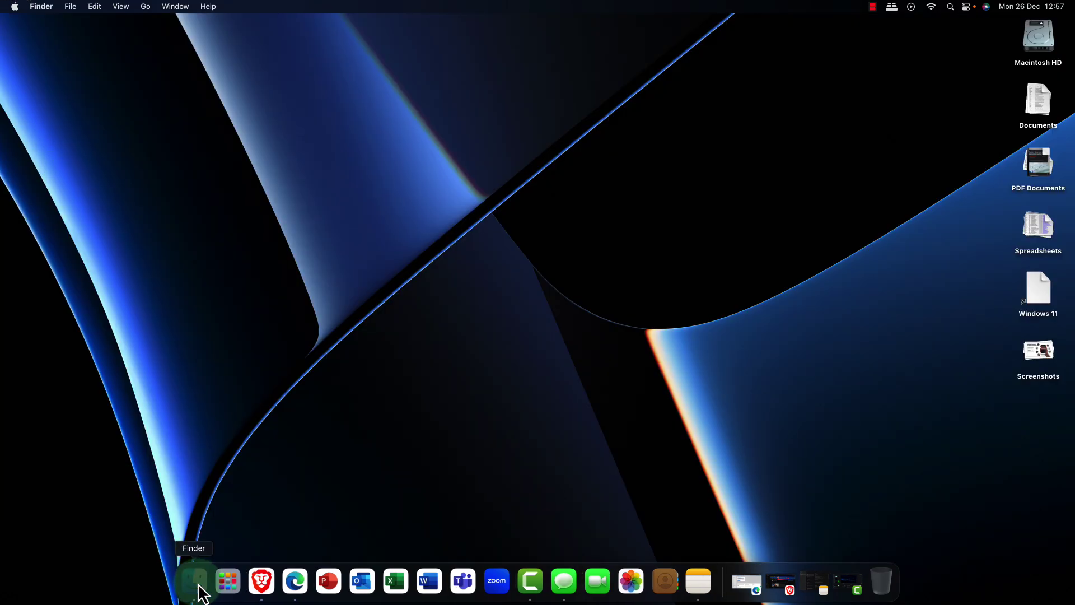
left_click(233, 595)
left_click(236, 591)
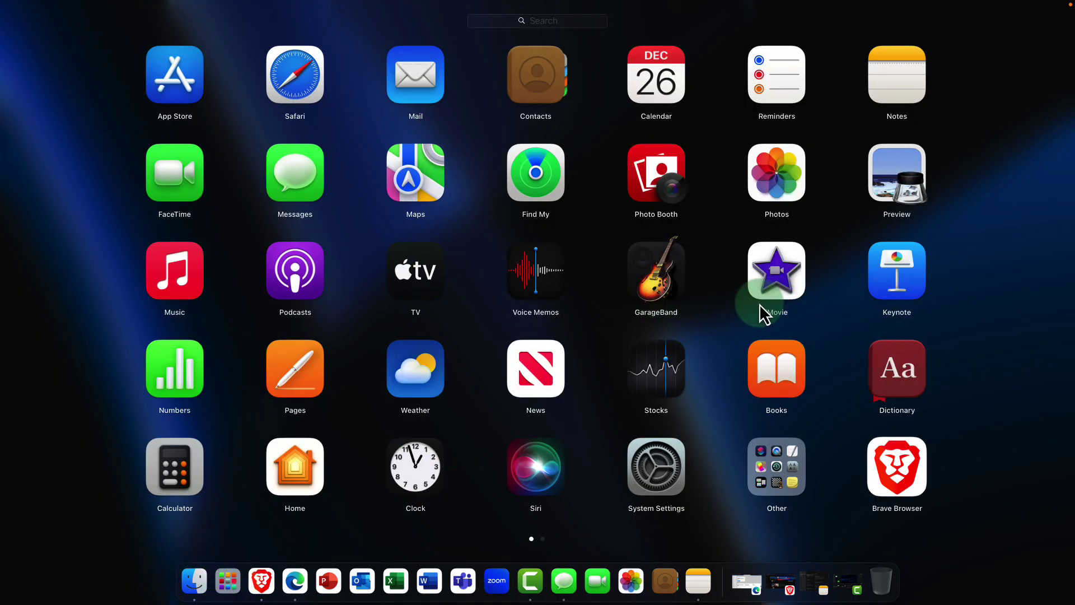
Step: Launch Keynote, allow Camtasia's control, and show Recents in the theme chooser
left_click(897, 269)
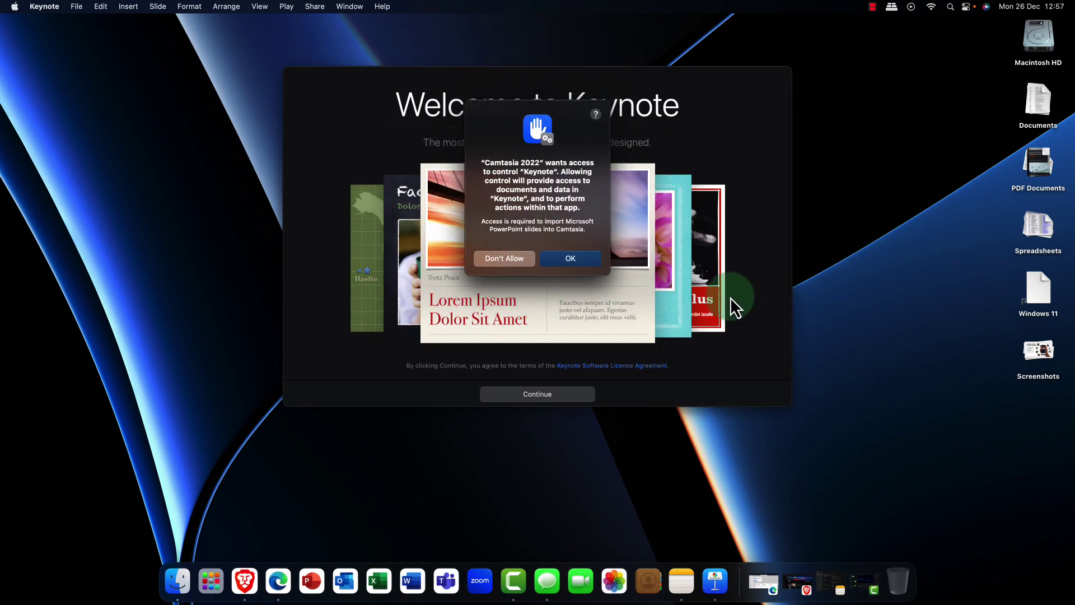
left_click(571, 260)
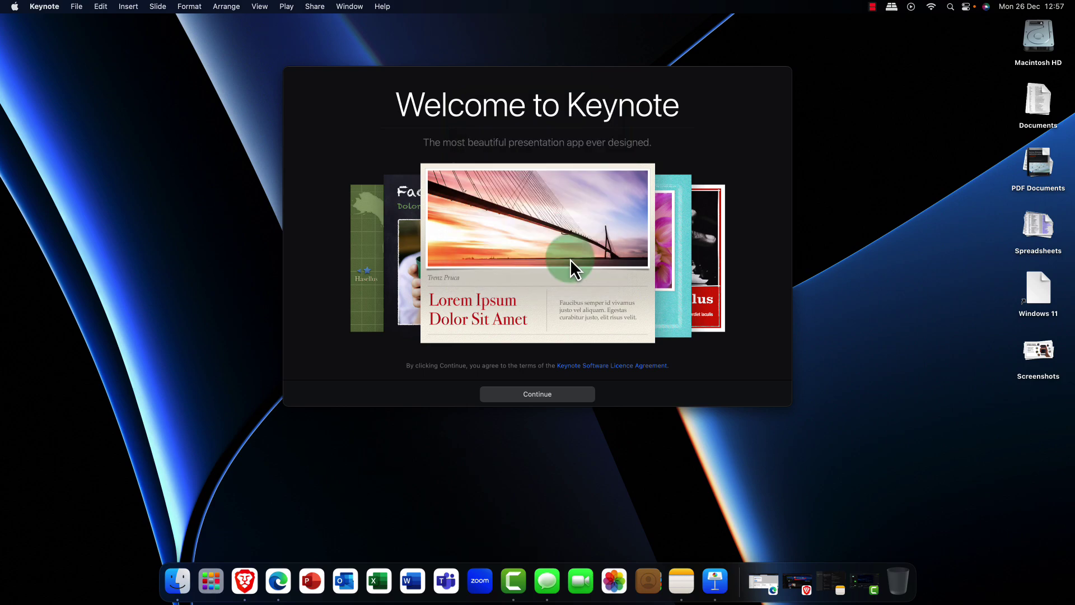
left_click(553, 397)
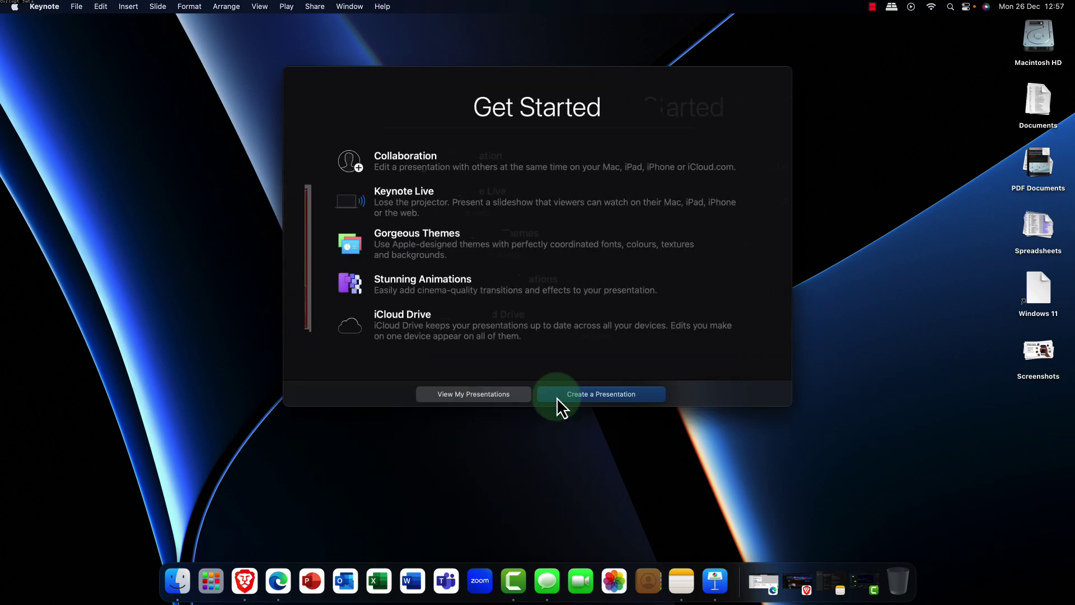
left_click(569, 394)
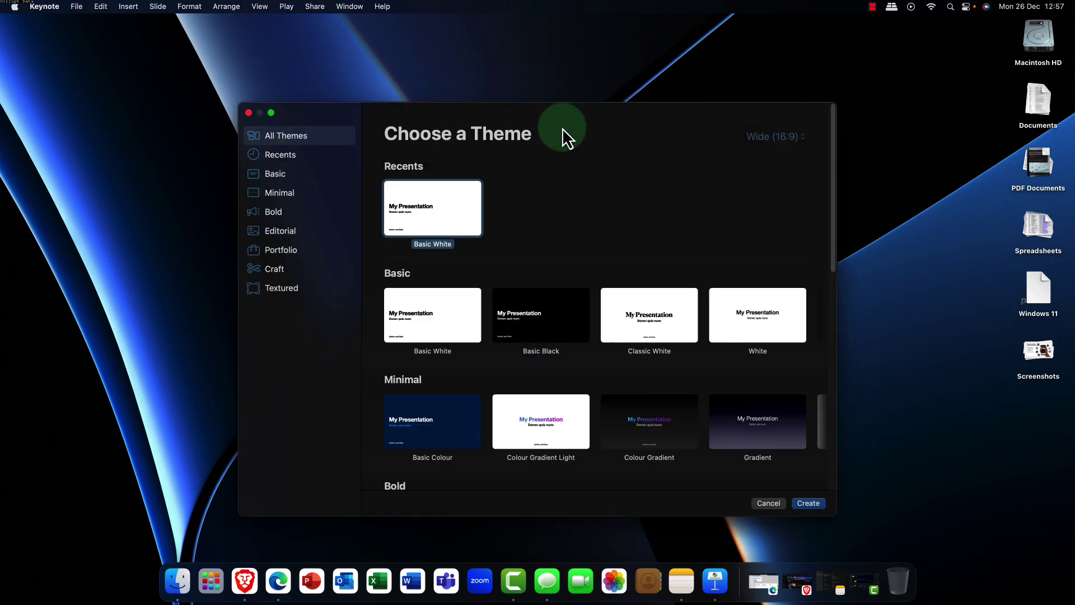
left_click_drag(566, 109, 515, 46)
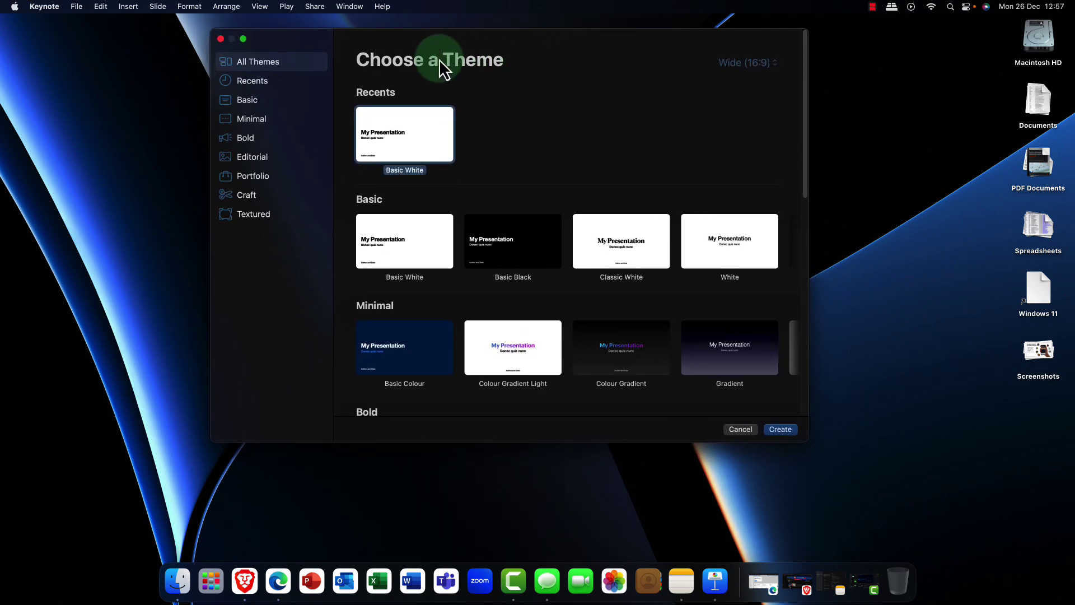
left_click(268, 80)
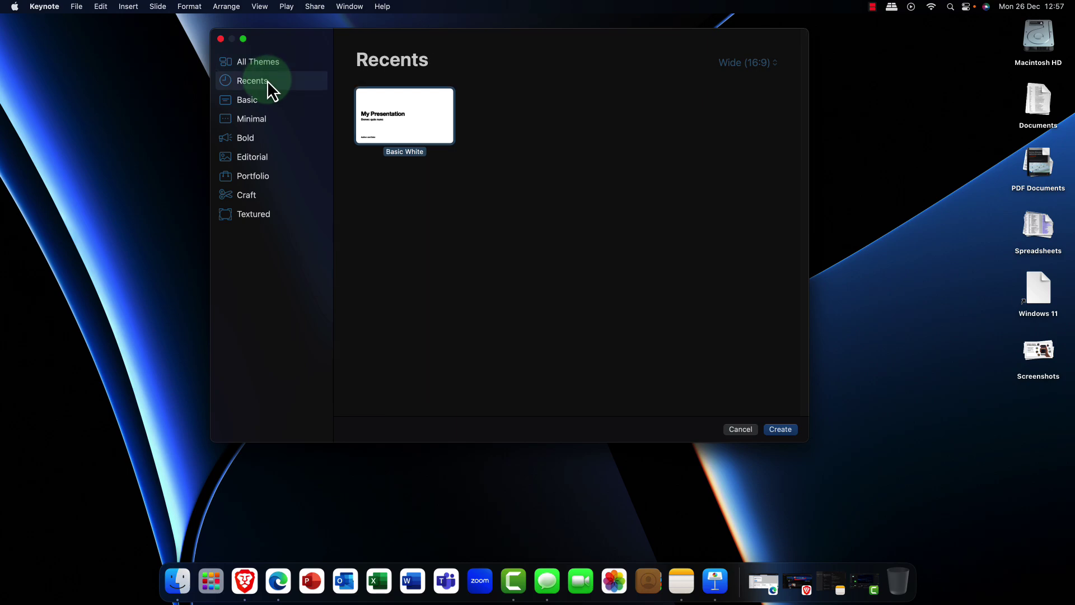
Step: Create a Basic White presentation titled 'MacOS For Windows Dudes'
double_click(424, 126)
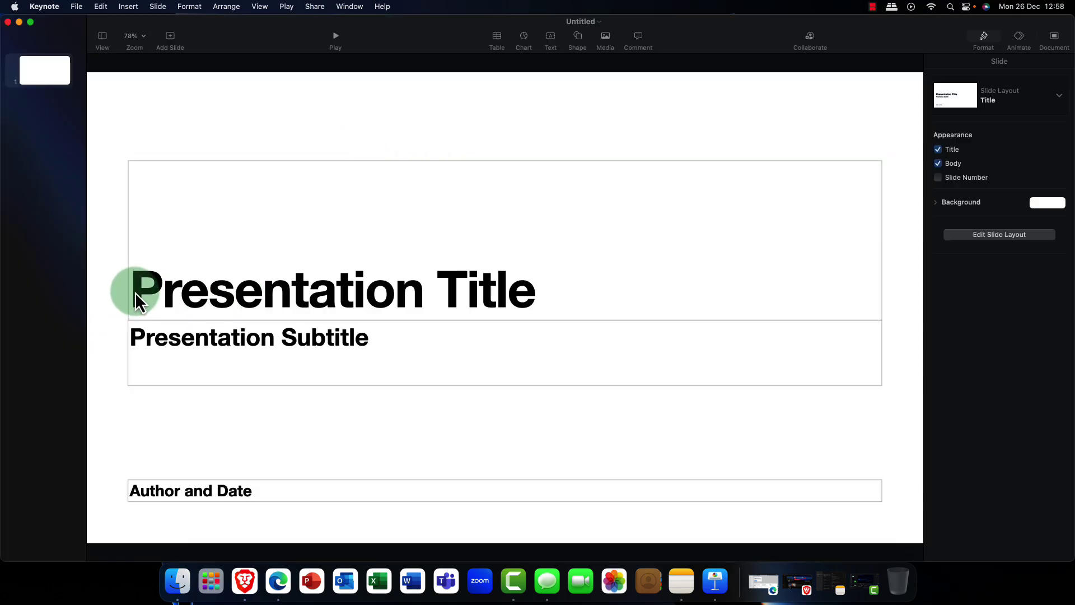
left_click(133, 287)
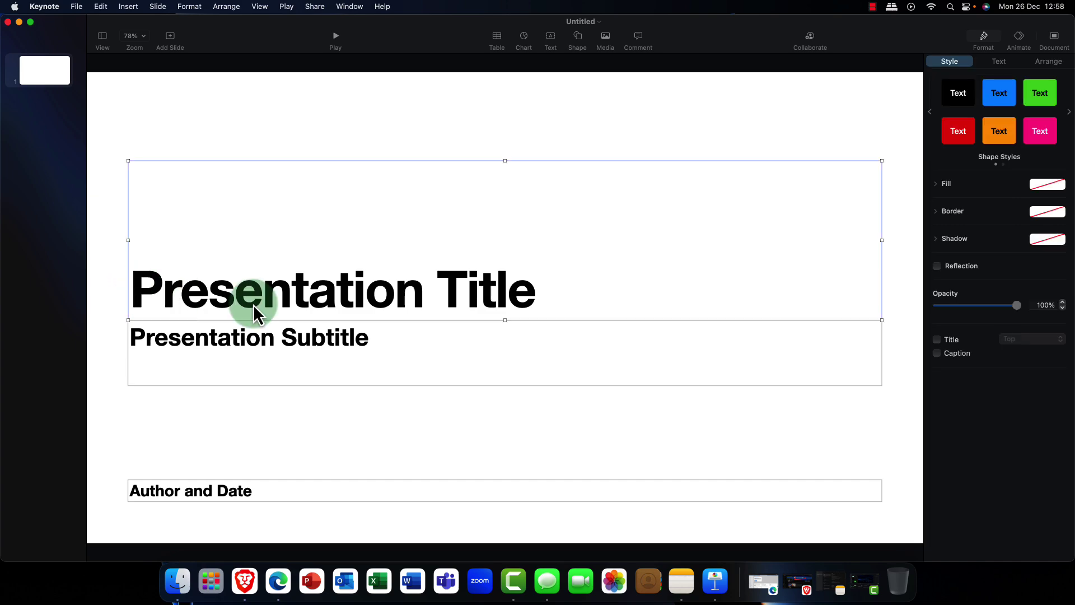
left_click(536, 288)
key("BackSpace")
type("Mac")
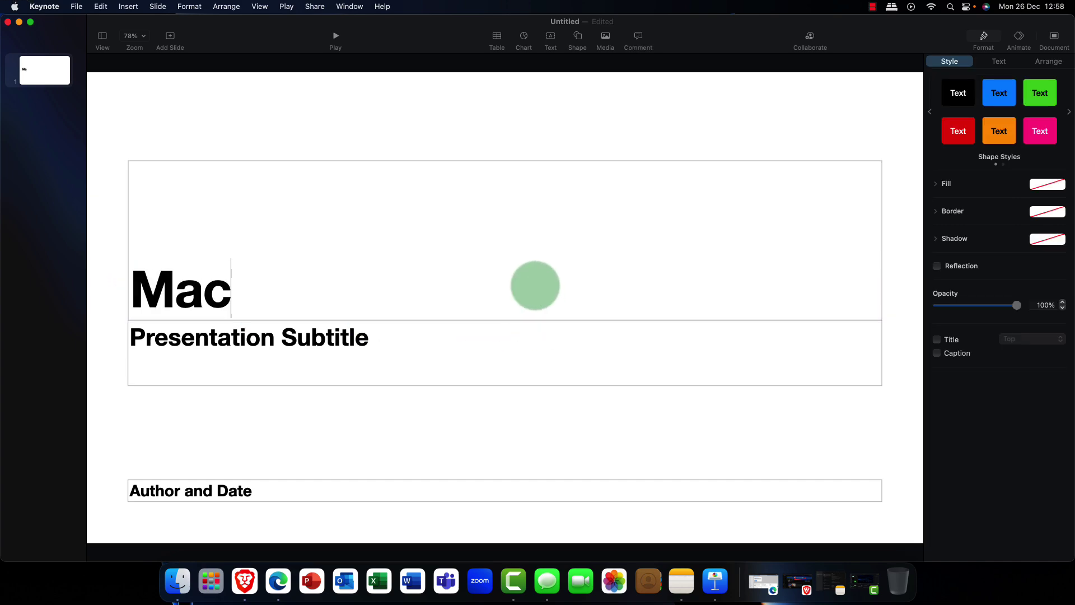
type("OS For")
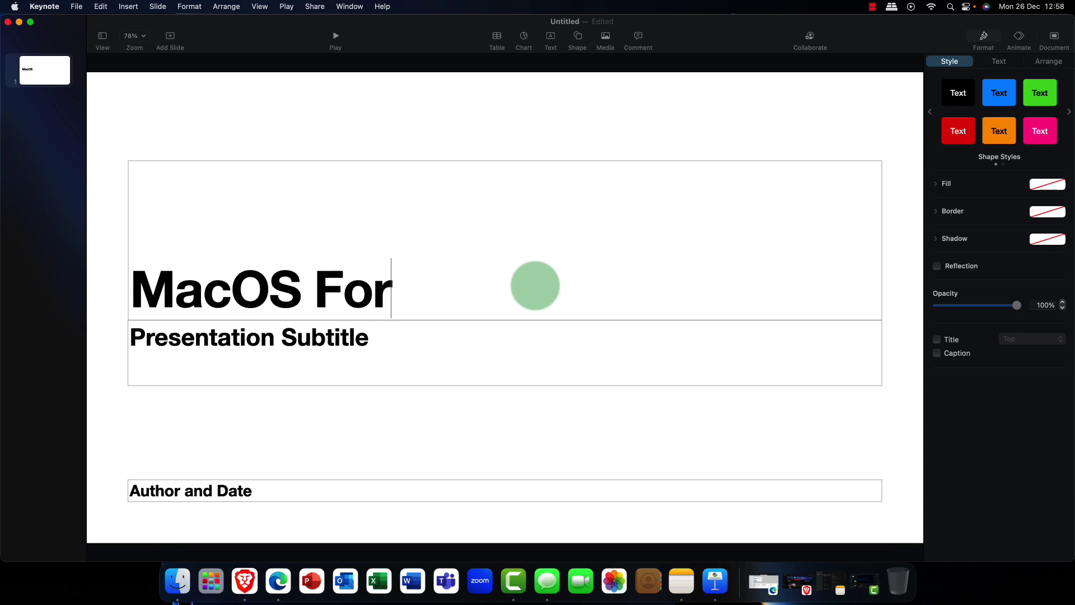
type(" Windows ")
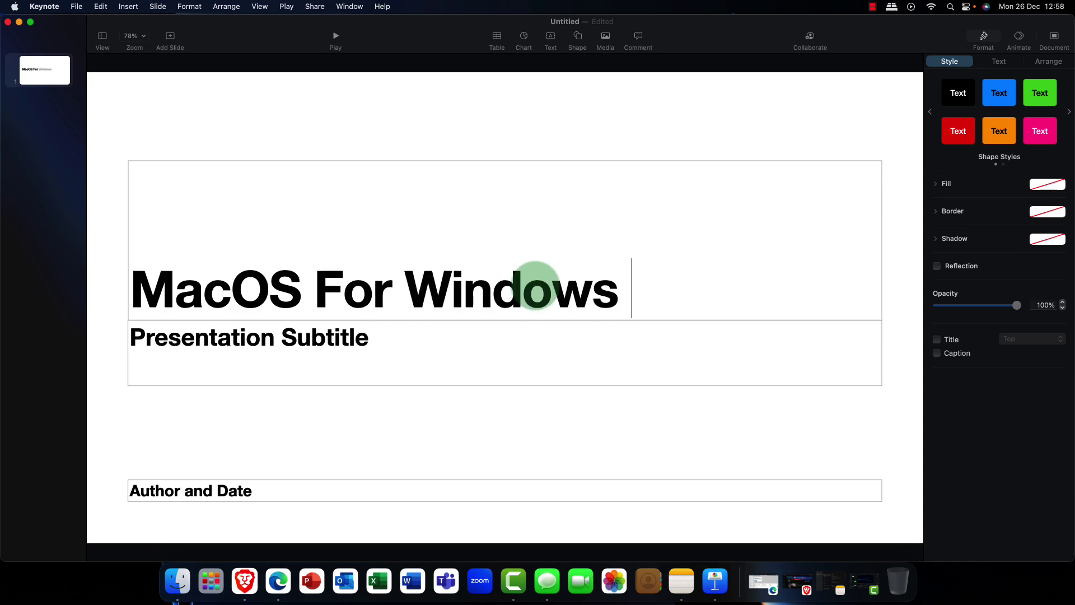
type("Du")
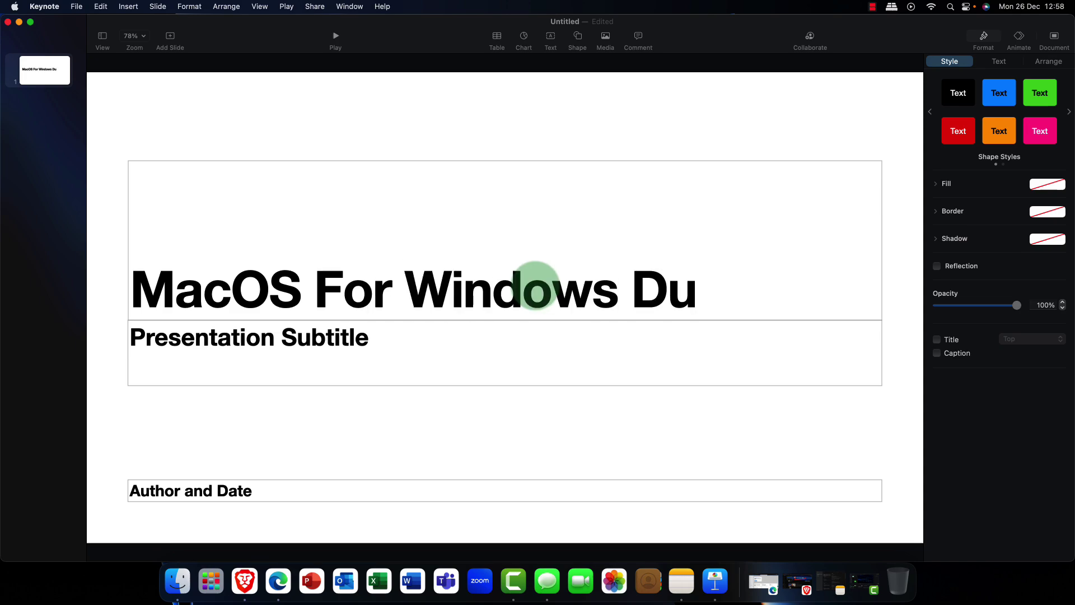
type("des")
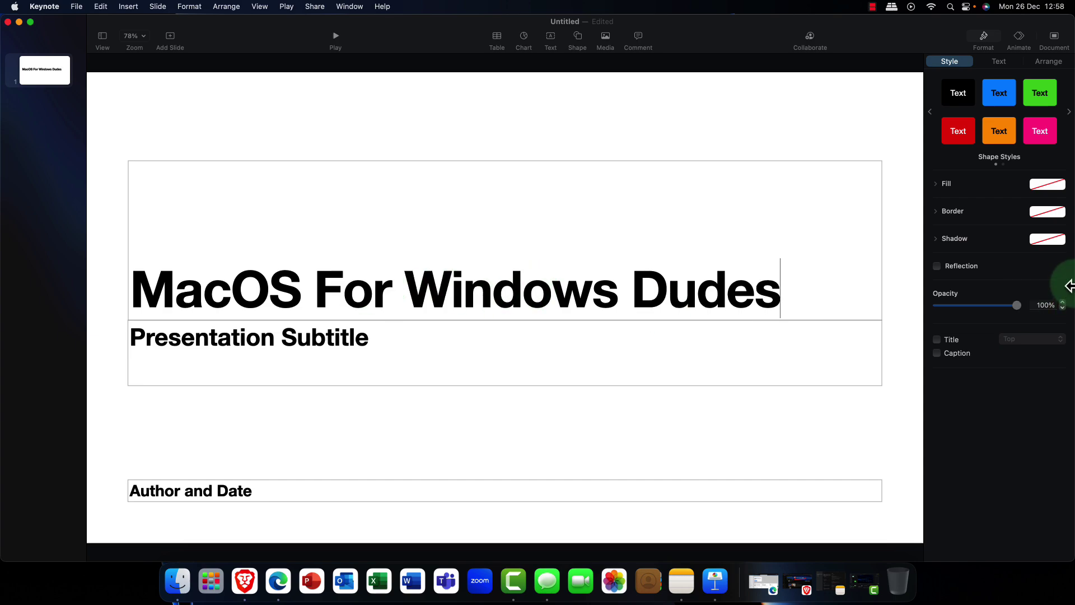
left_click_drag(781, 297, 141, 305)
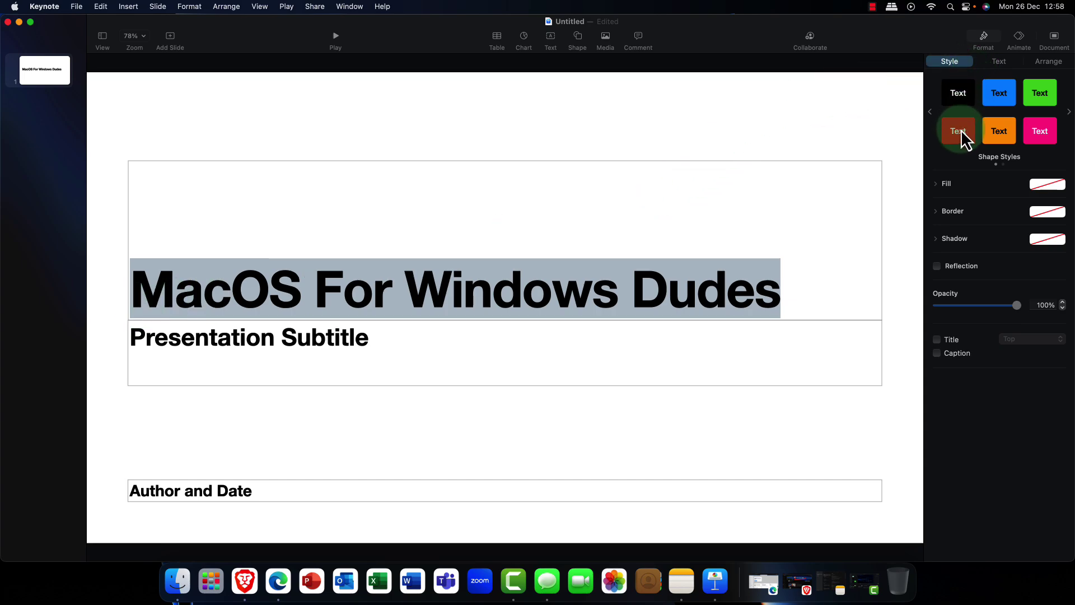
left_click(996, 97)
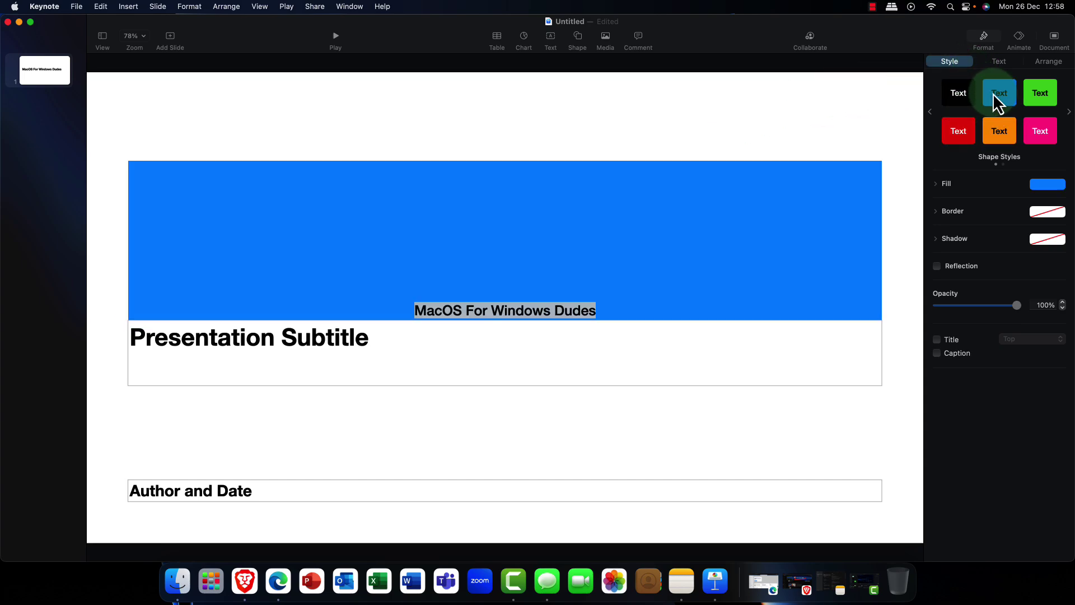
left_click(950, 95)
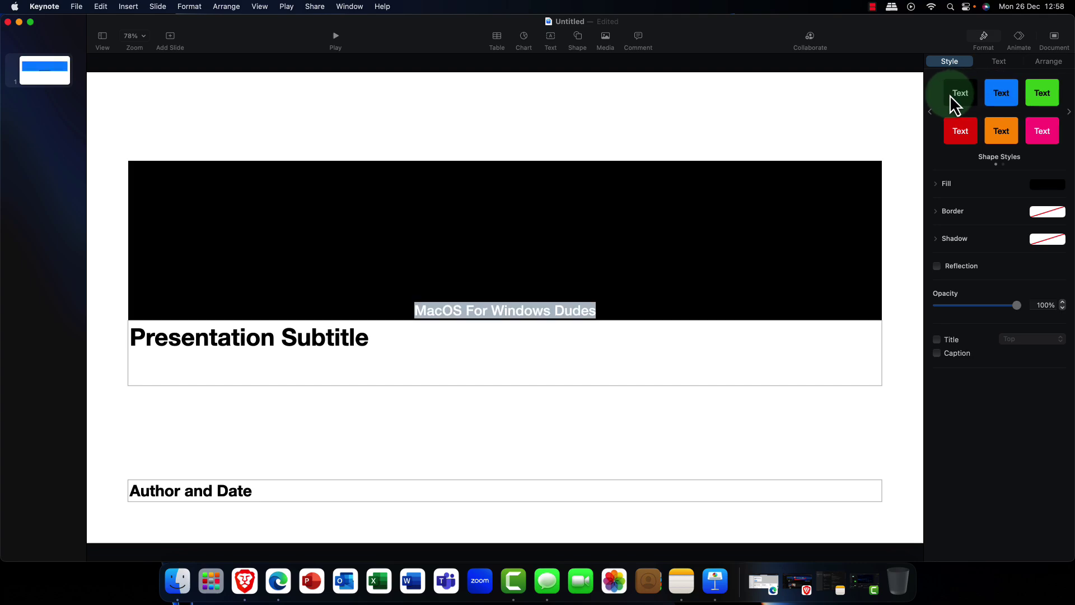
key("super+z")
key("super+z")
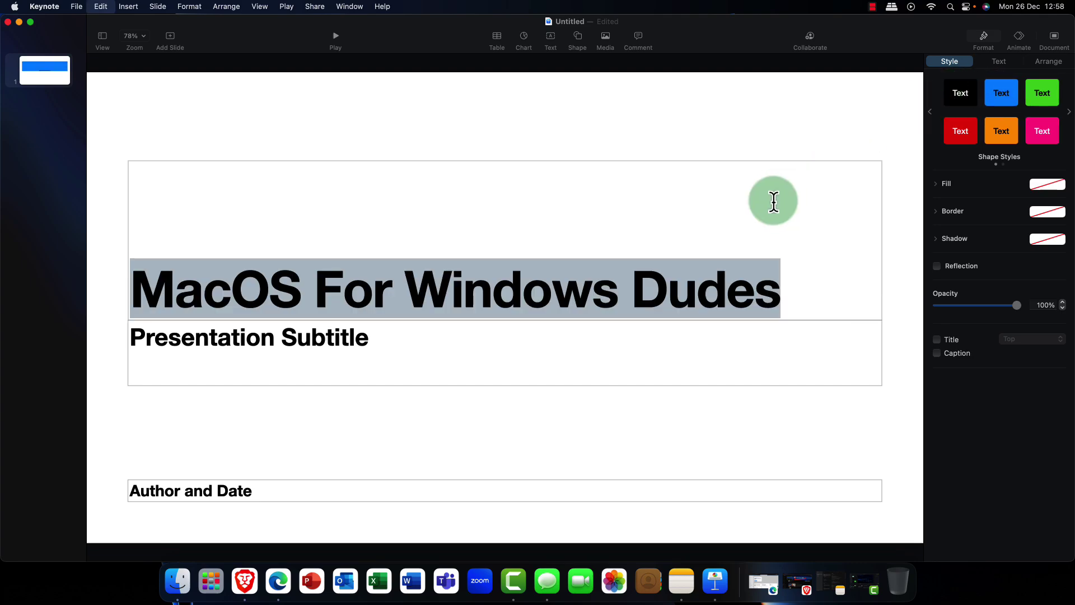
left_click(809, 226)
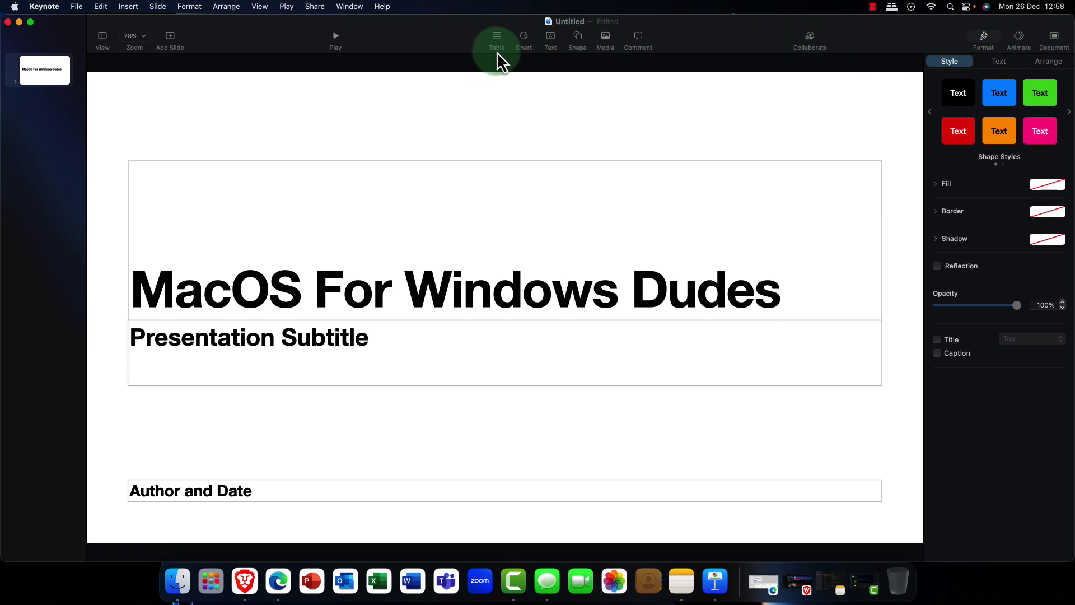
Step: Open the Format inspector's Slide Layout chooser for the title slide
left_click(647, 100)
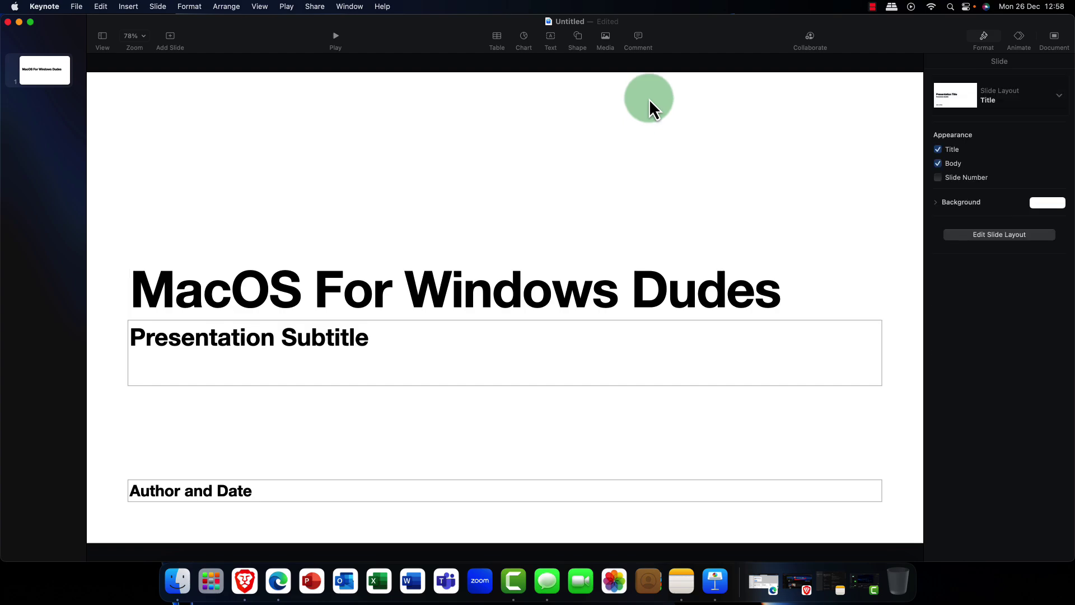
right_click(652, 106)
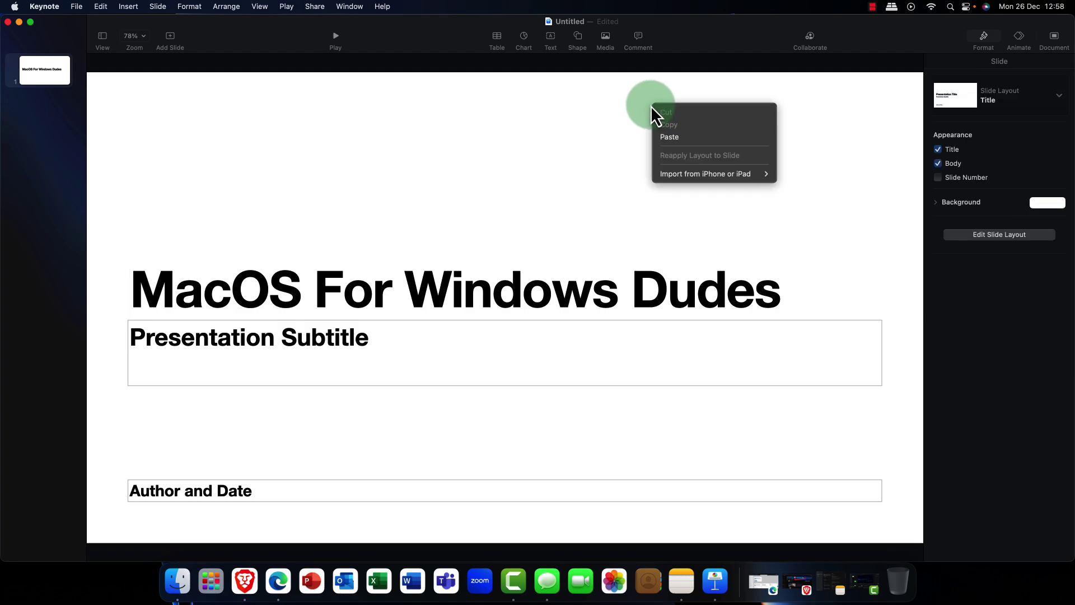
mouse_move(746, 172)
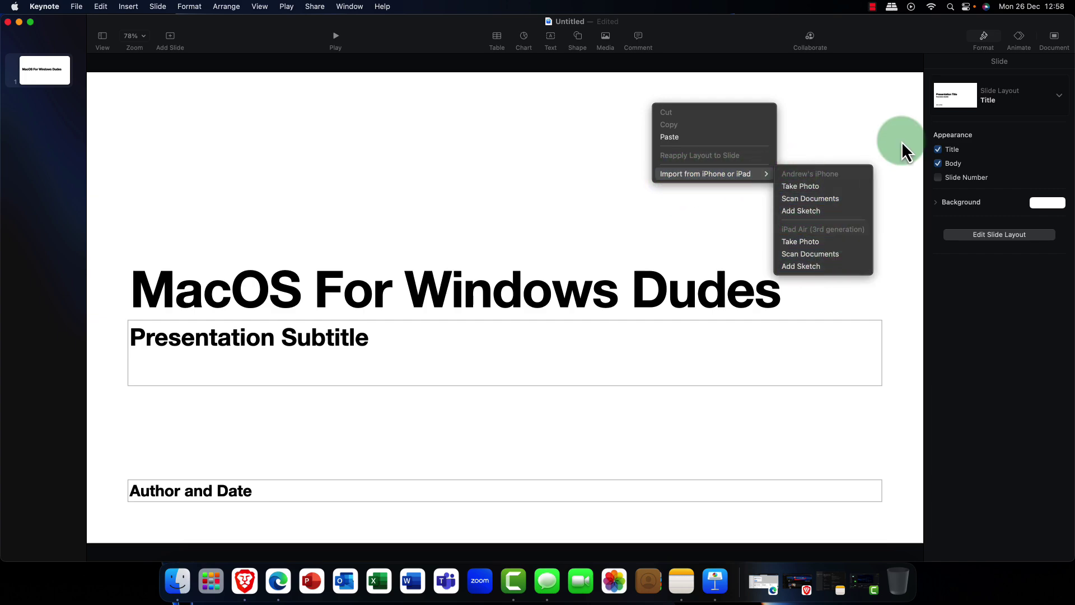
left_click(866, 134)
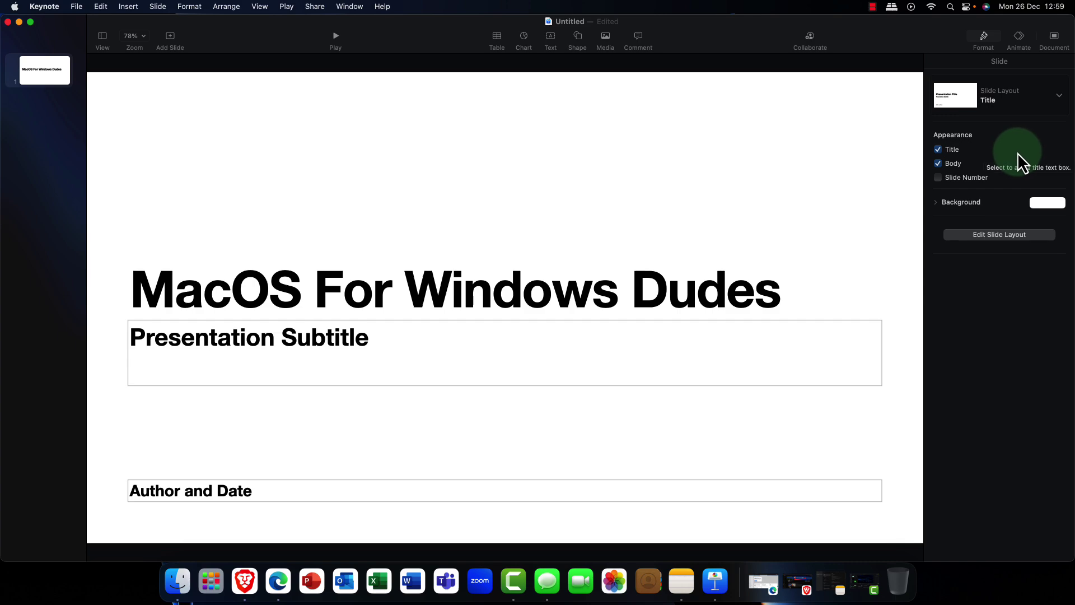
left_click(1047, 100)
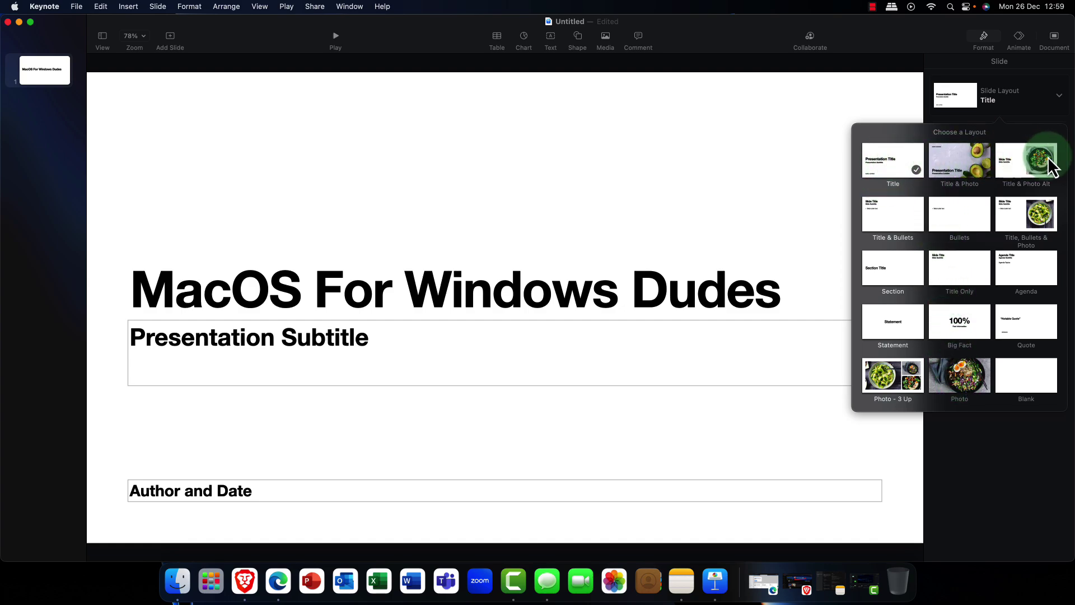
Step: Apply the Title & Photo layout and inspect its avocado photo and Author and Date box
left_click(955, 157)
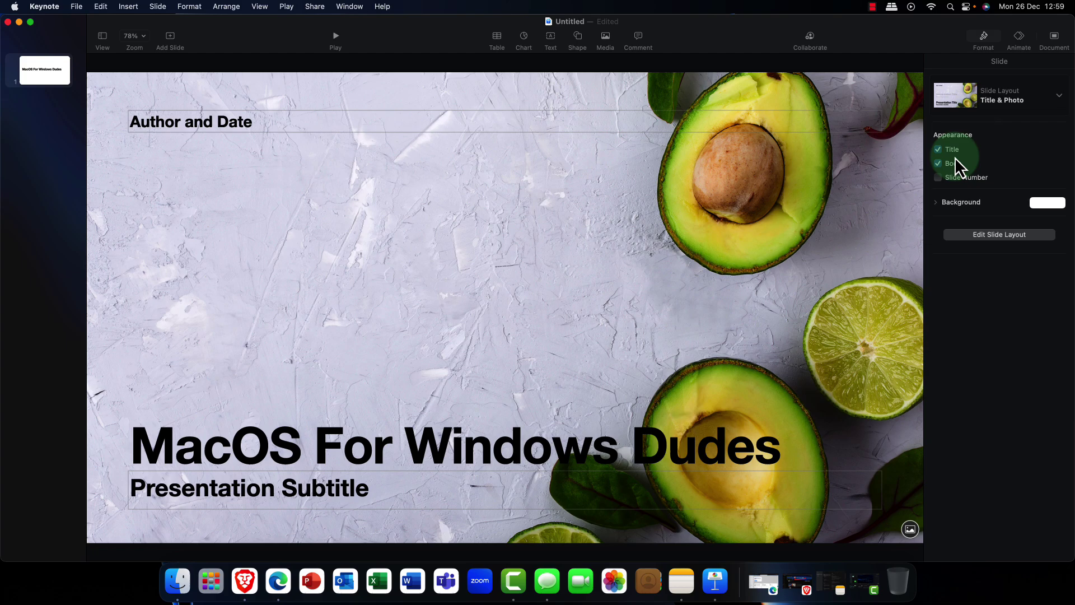
left_click(733, 233)
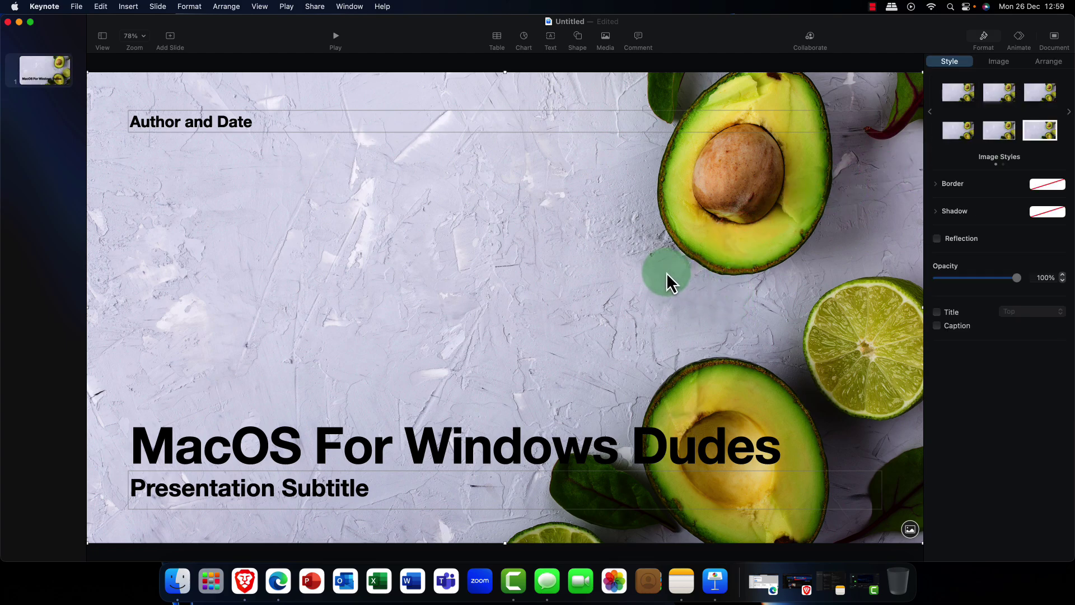
left_click(255, 127)
left_click(259, 202)
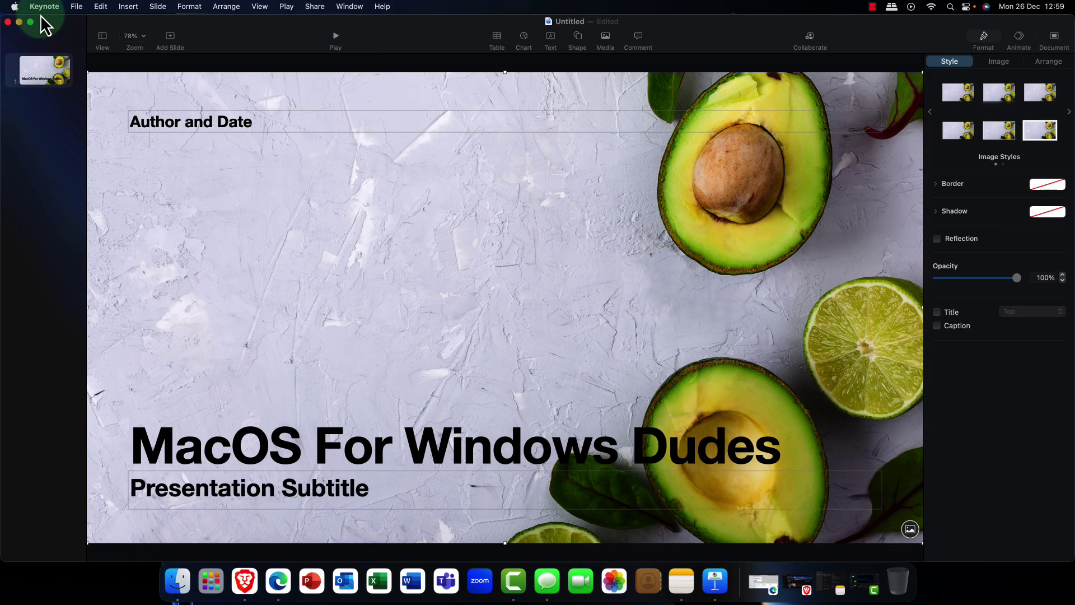
Step: Quit Keynote and delete the unsaved untitled presentation
left_click(43, 7)
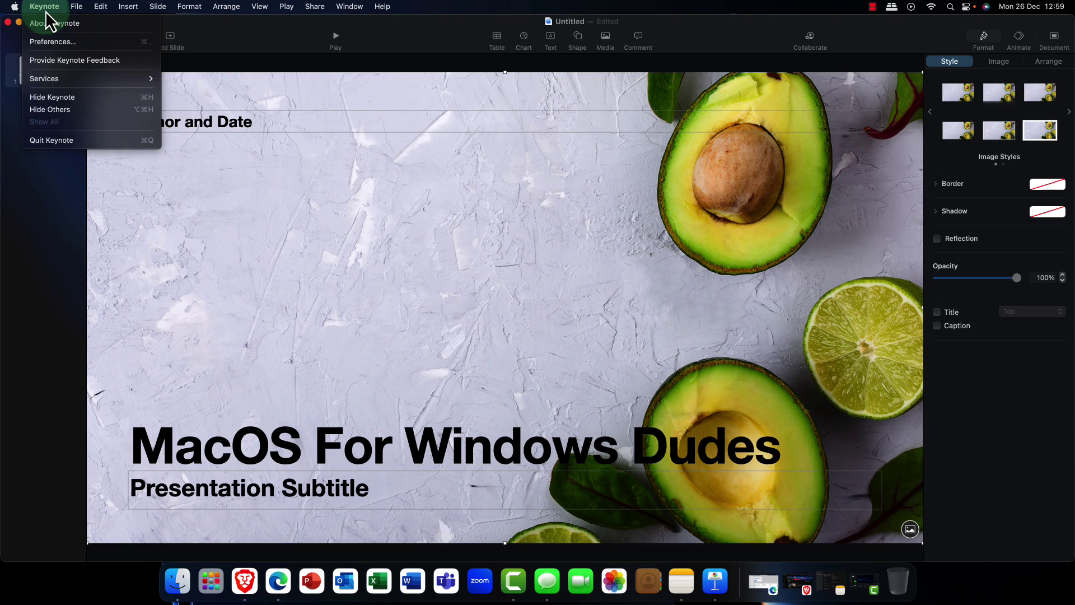
left_click(51, 142)
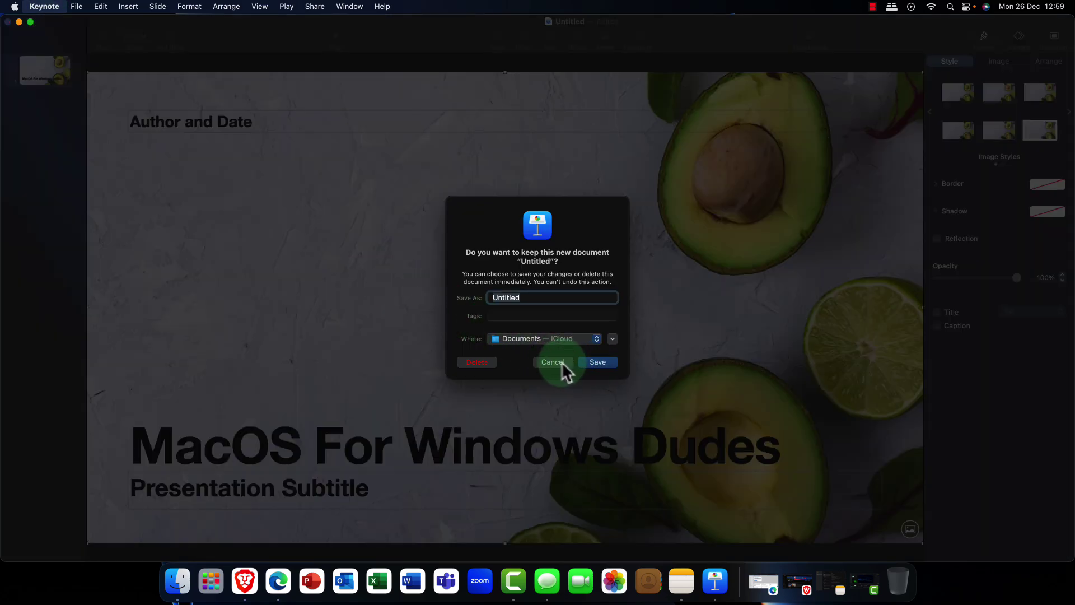
left_click(489, 362)
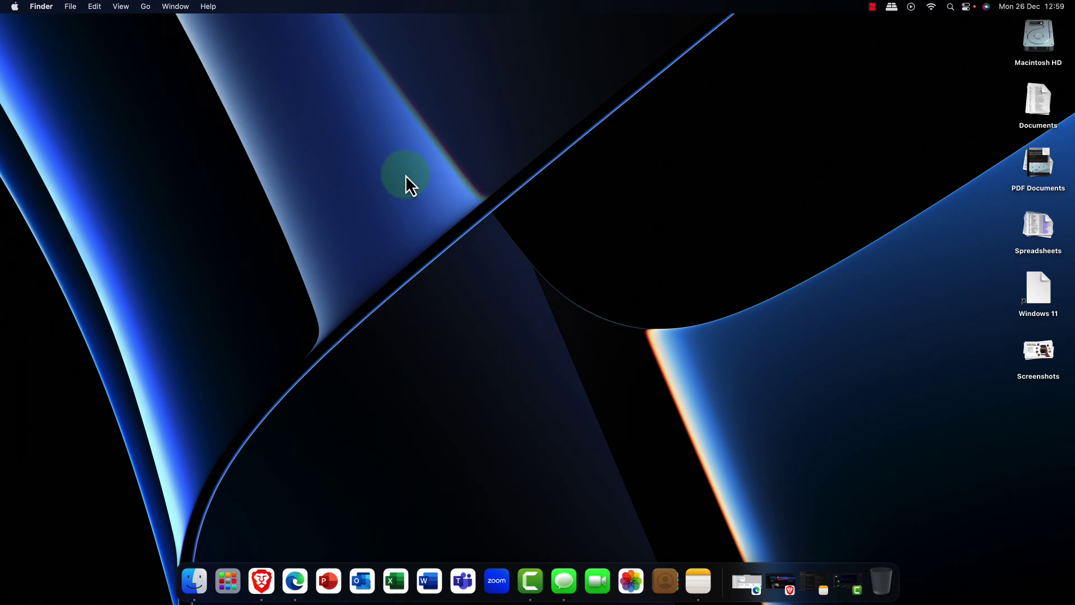
Step: Launch Numbers from Launchpad and create a spreadsheet from the Blank template
left_click(228, 583)
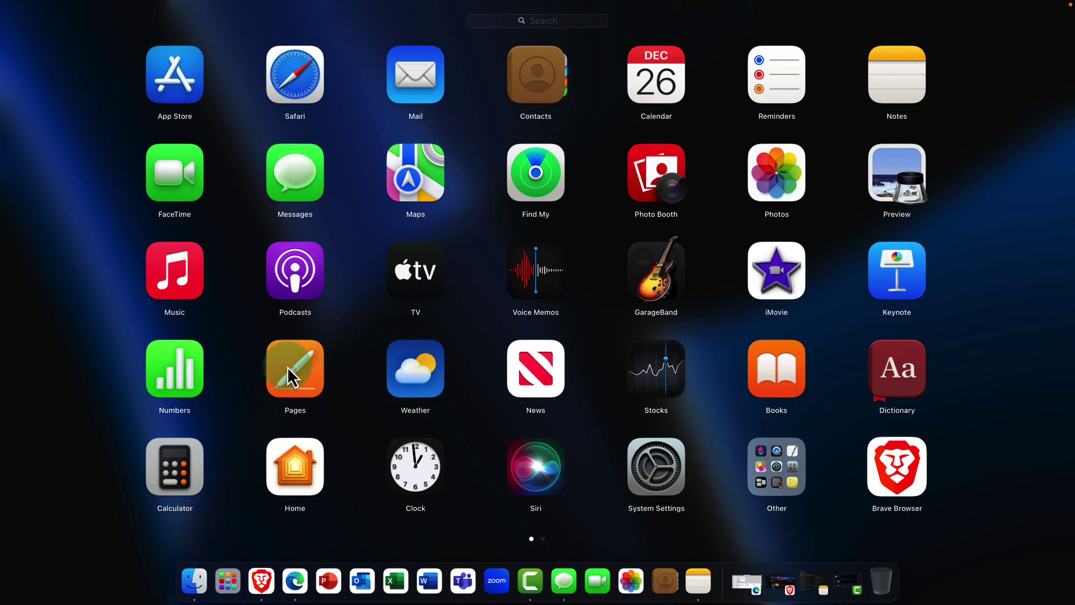
left_click(190, 363)
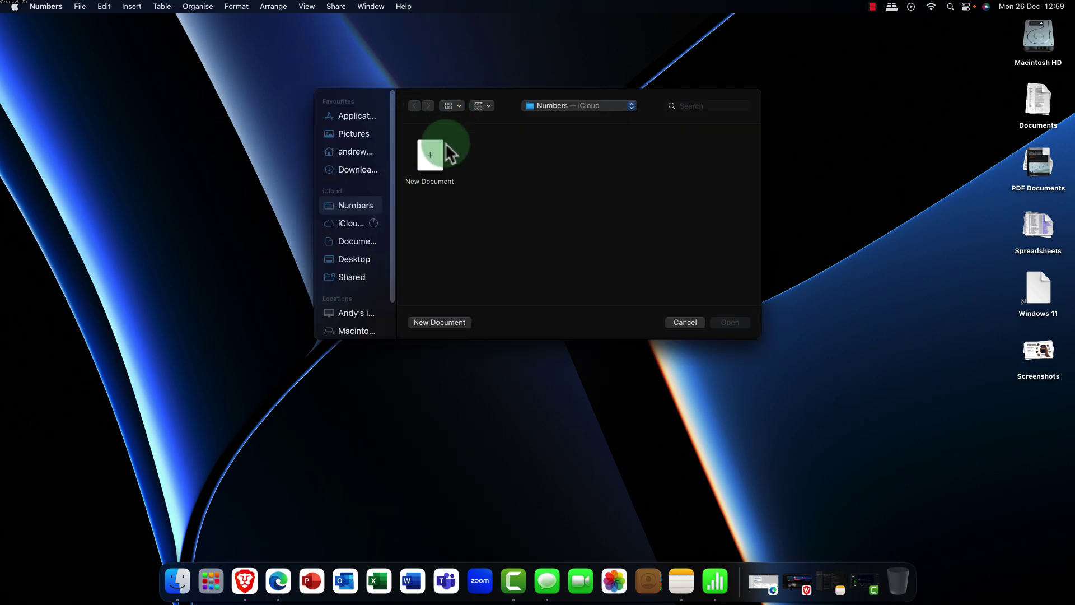
double_click(429, 157)
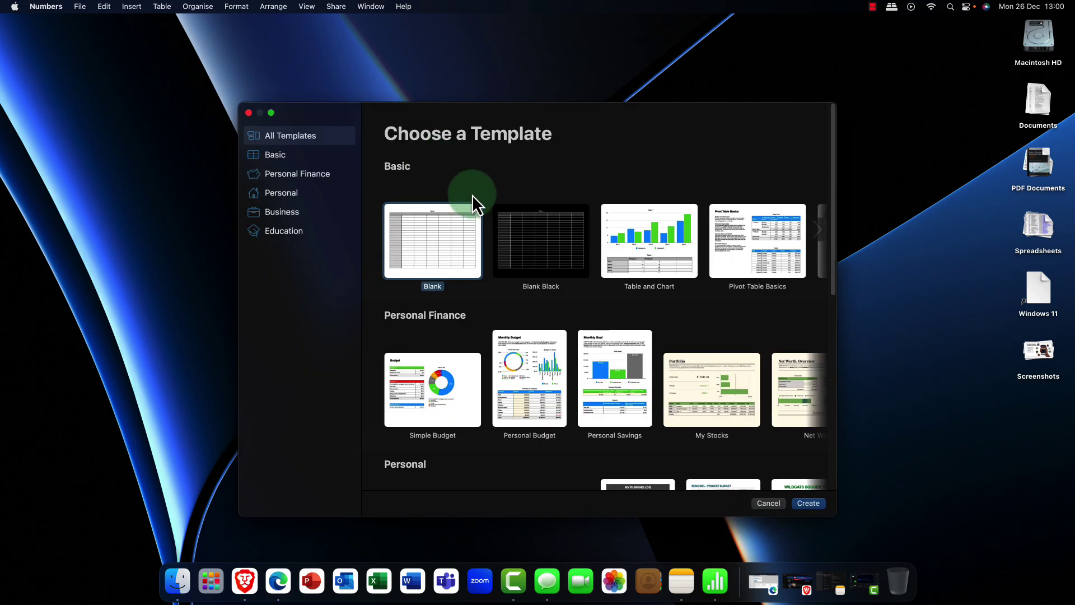
double_click(425, 230)
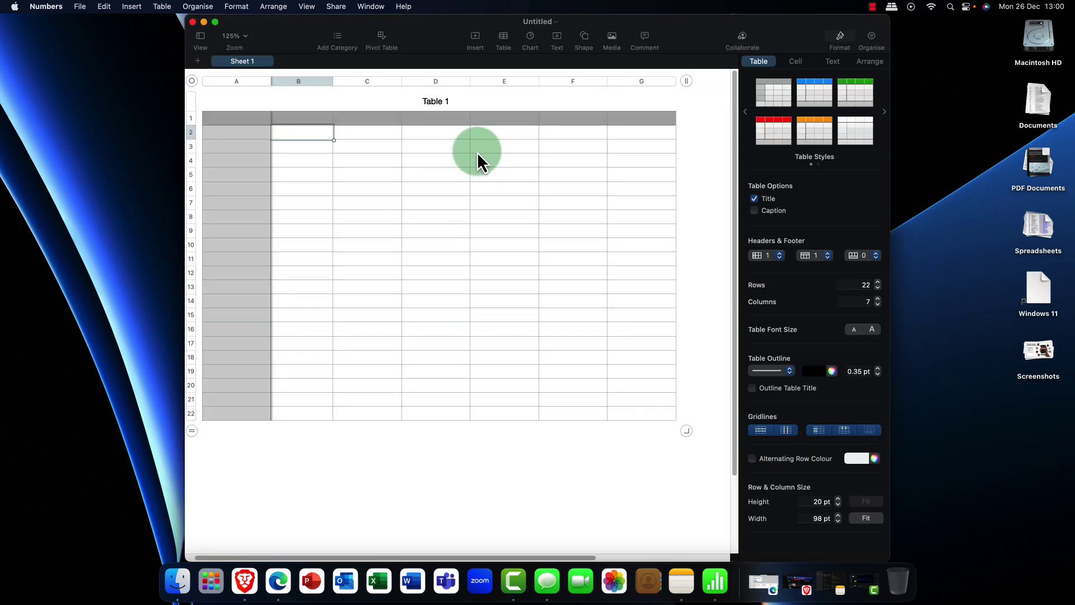
Step: Maximise the Numbers window, apply the blue table style and fill the Totals formula down to D6
double_click(671, 21)
left_click(999, 95)
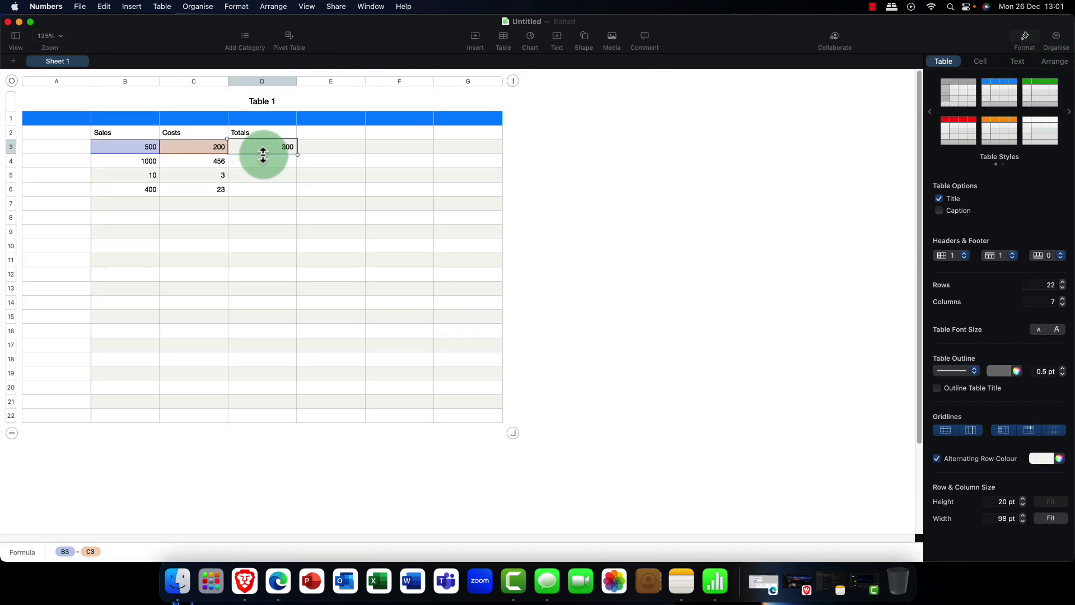
left_click_drag(263, 155, 261, 193)
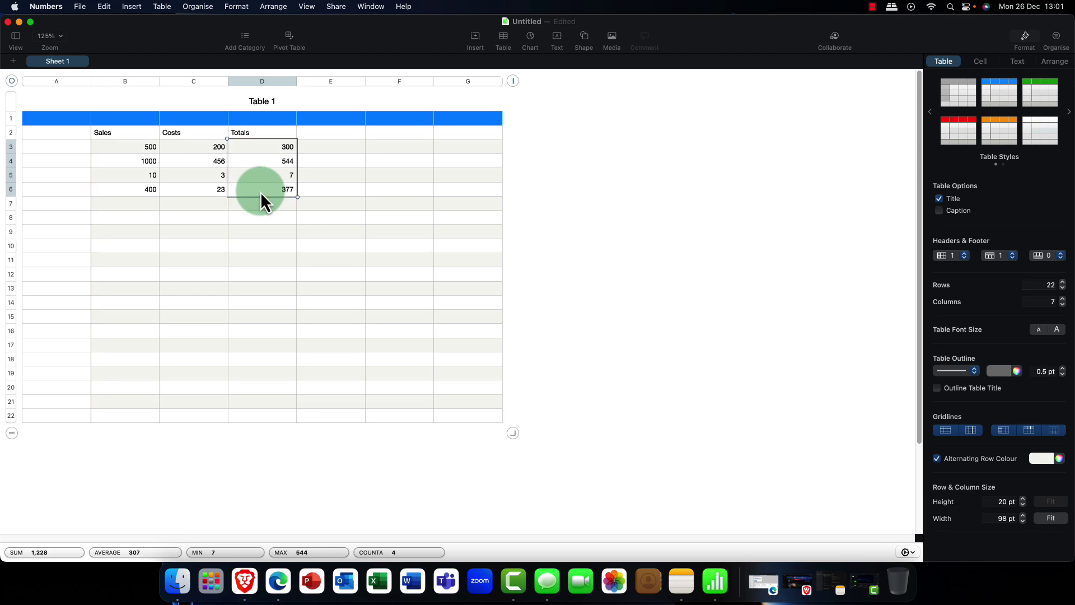
left_click(337, 178)
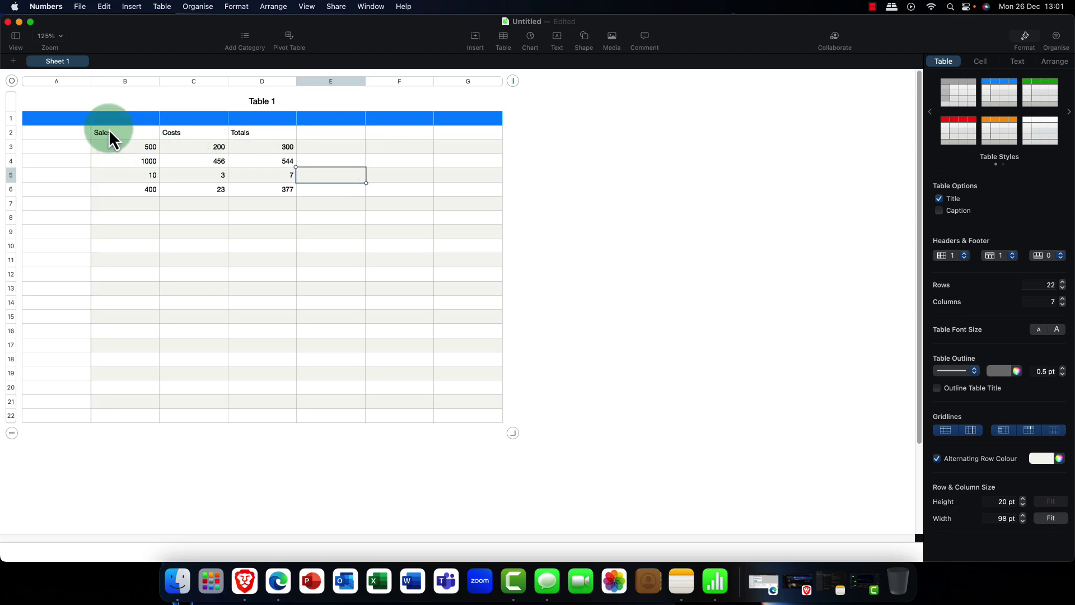
Step: Chart the Sales, Costs and Totals data as a 2D column chart
left_click_drag(109, 131, 293, 190)
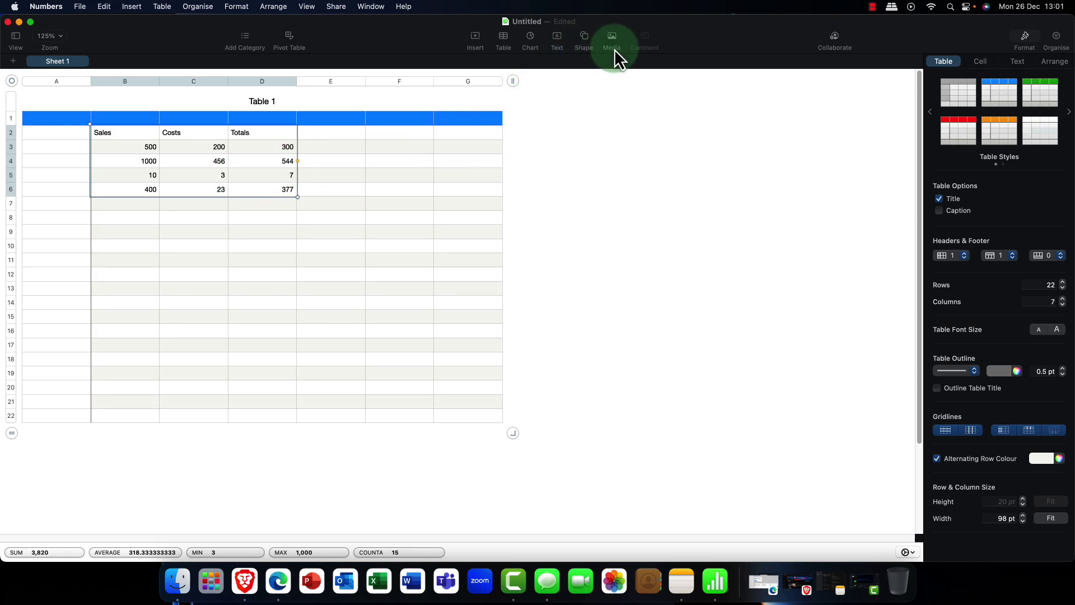
left_click(530, 40)
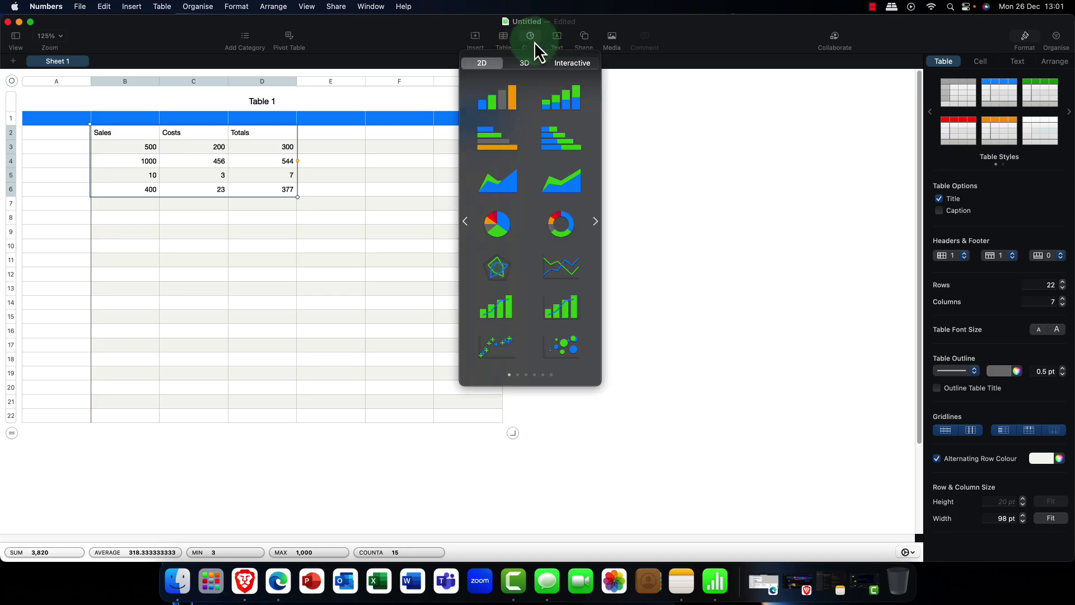
left_click(485, 105)
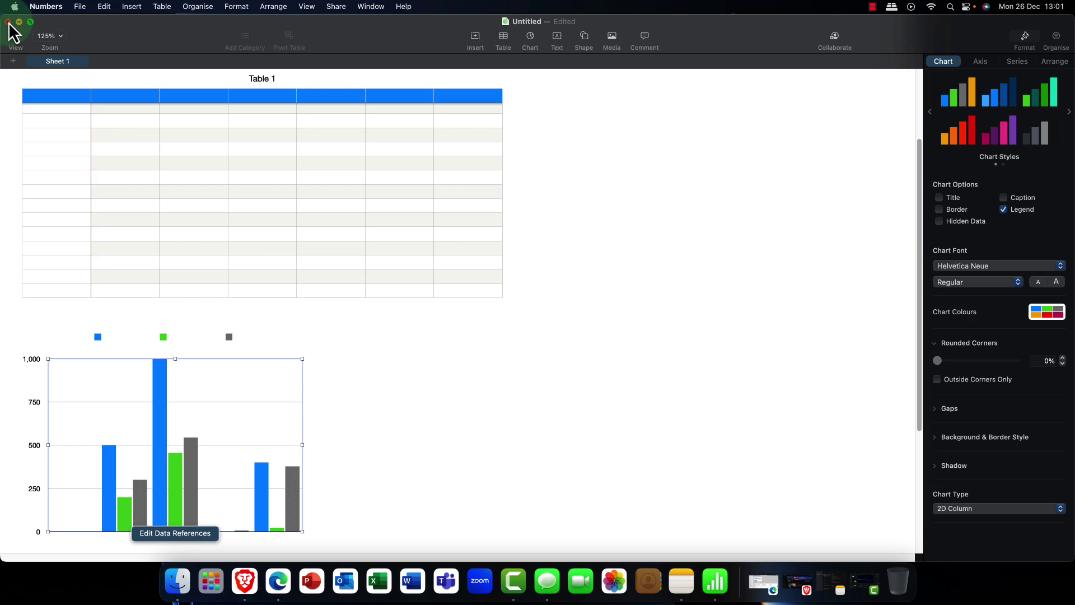
scroll(211, 207, "up", 3)
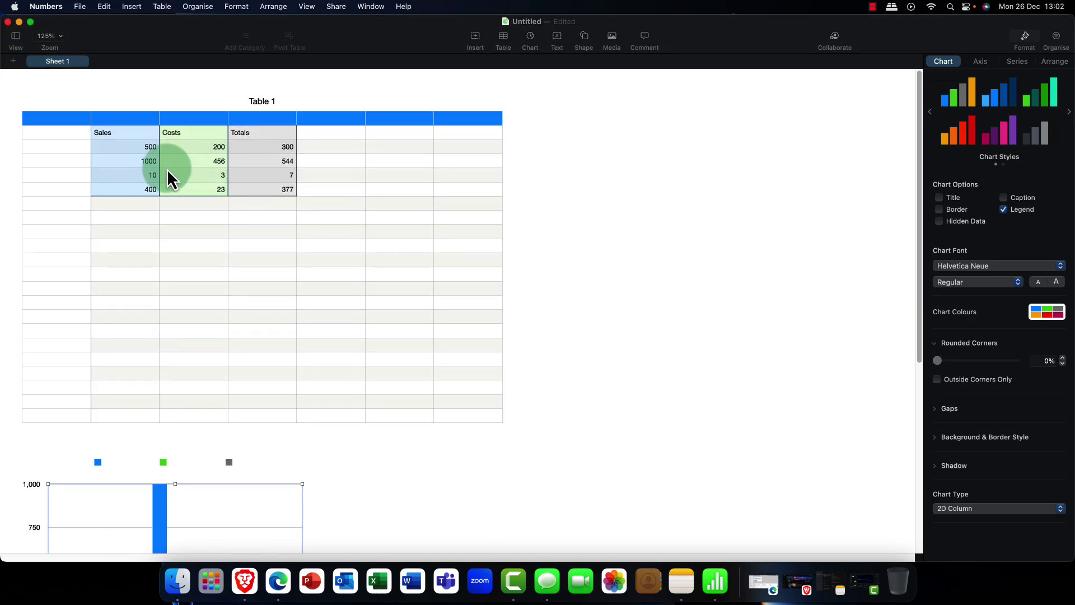
Step: Launch GarageBand from Launchpad, allowing microphone access and dismissing the what's new overview
key("F11")
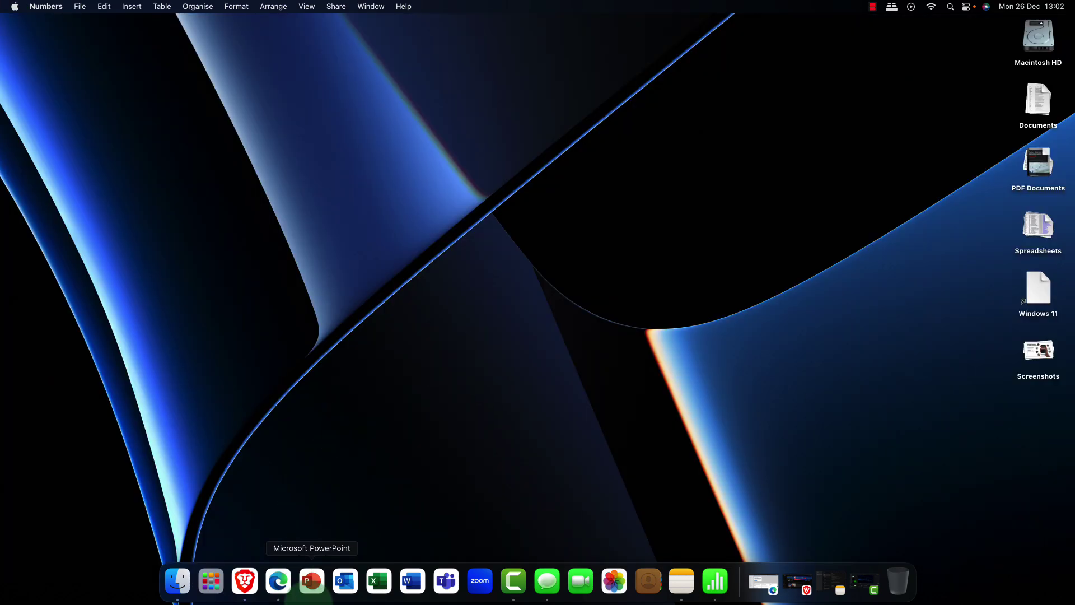
left_click(211, 580)
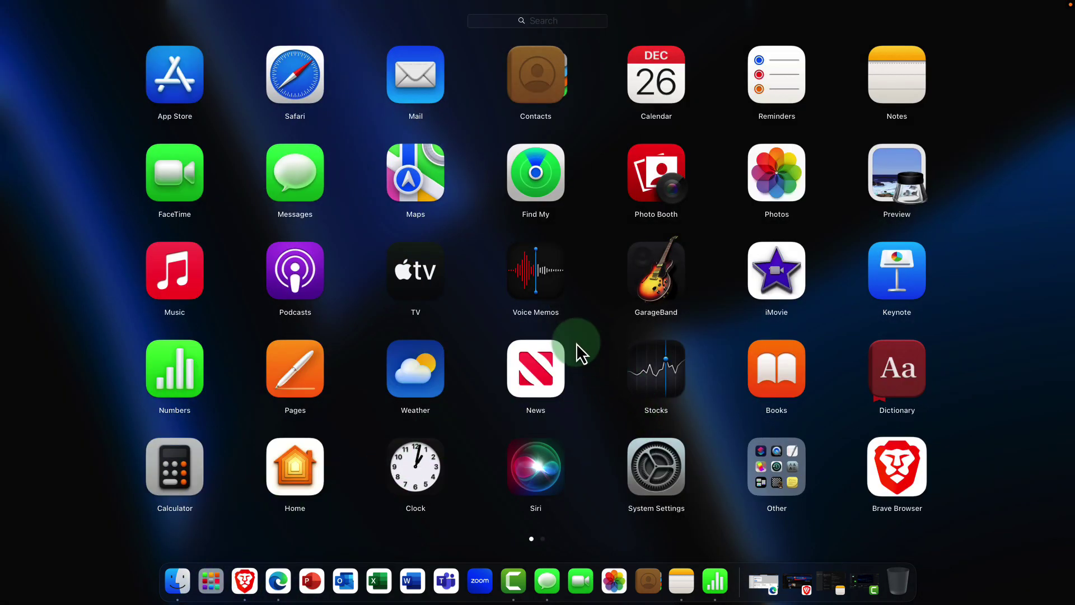
left_click(658, 283)
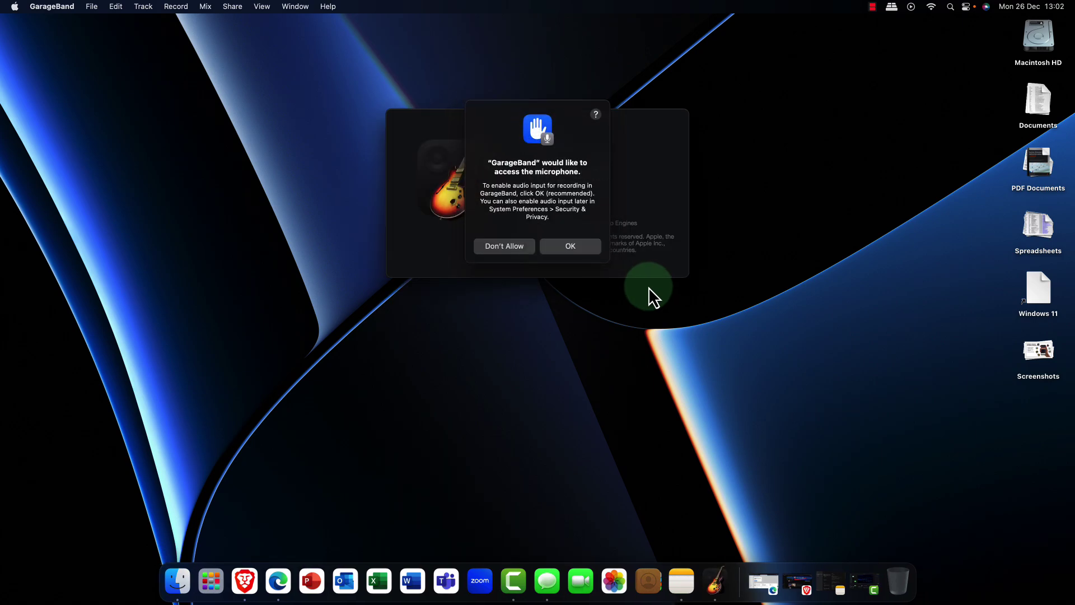
left_click(576, 246)
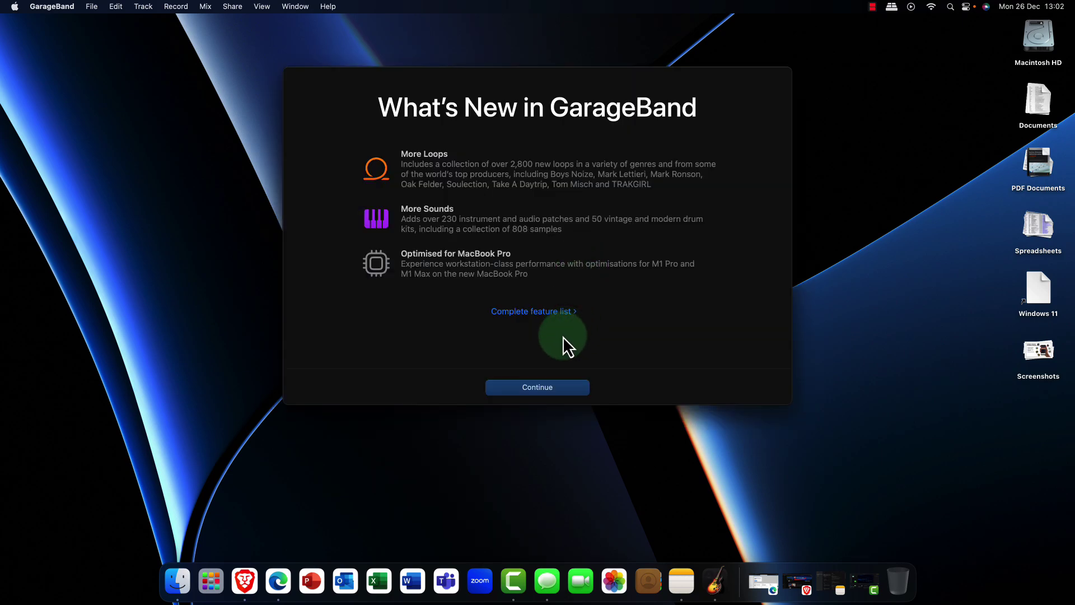
left_click(558, 386)
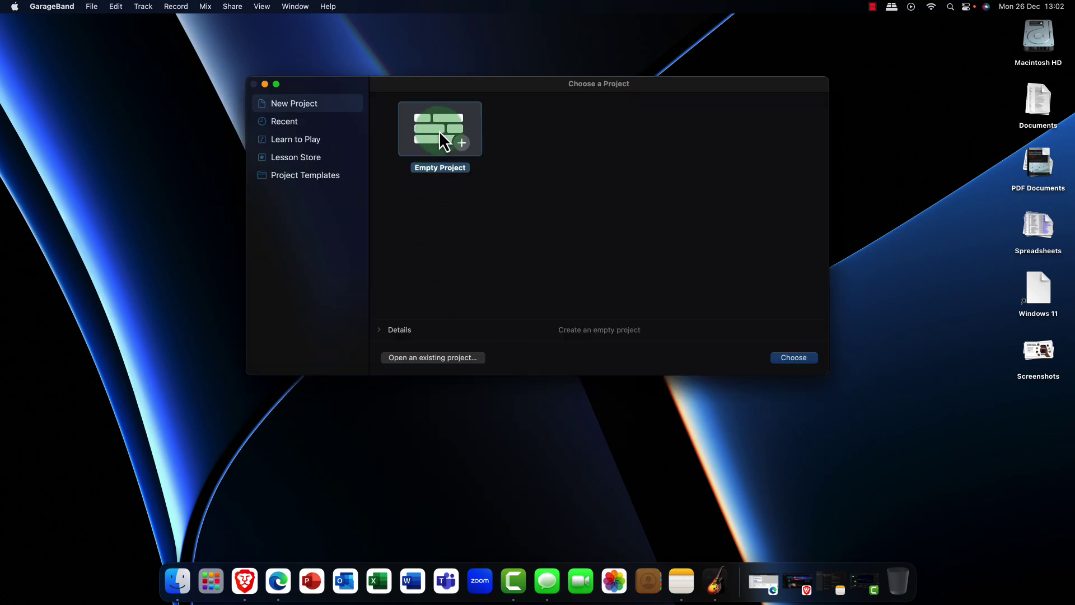
Step: Look through Recent Projects and lessons, then start a new Empty Project
left_click(280, 122)
left_click(296, 140)
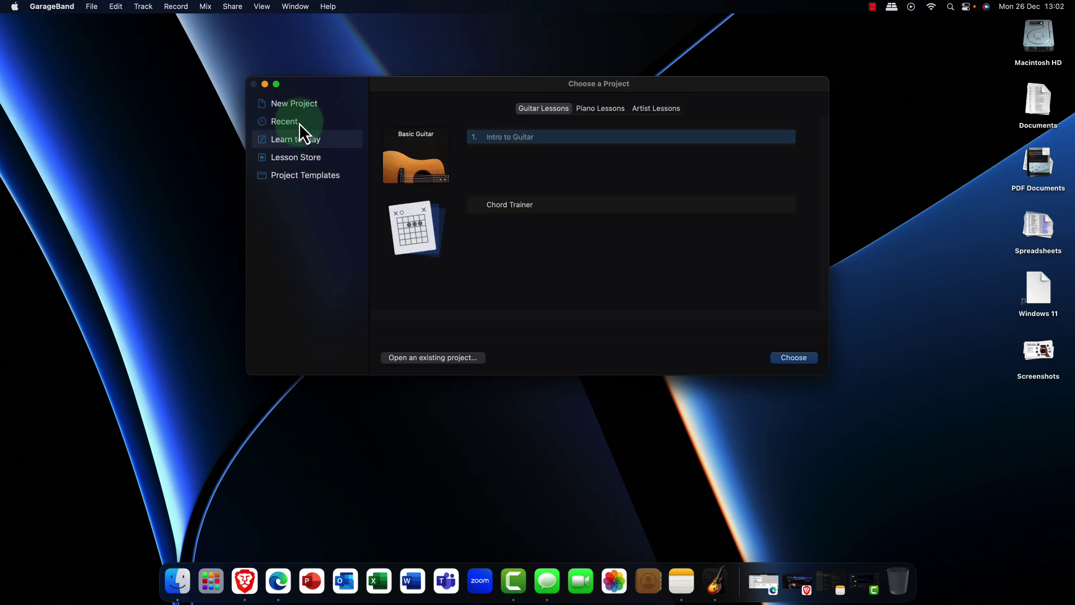
left_click(299, 122)
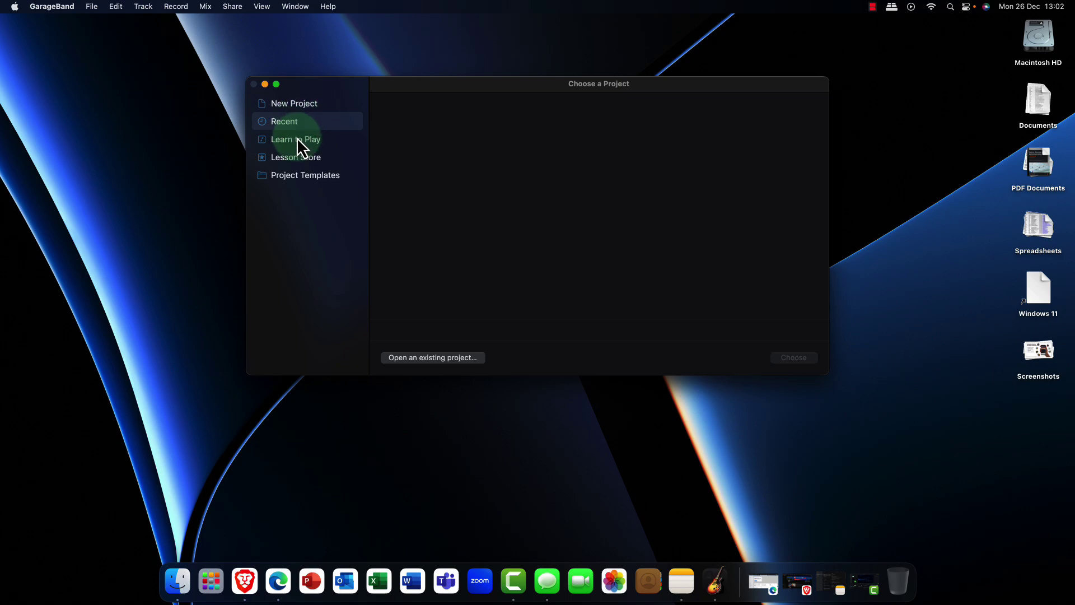
left_click(284, 103)
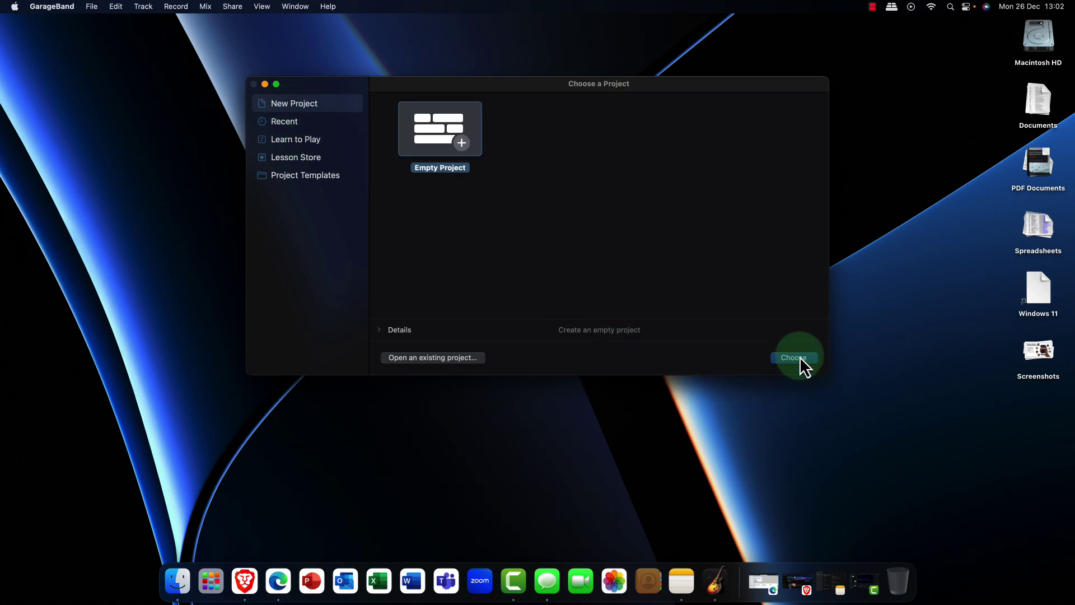
left_click(799, 357)
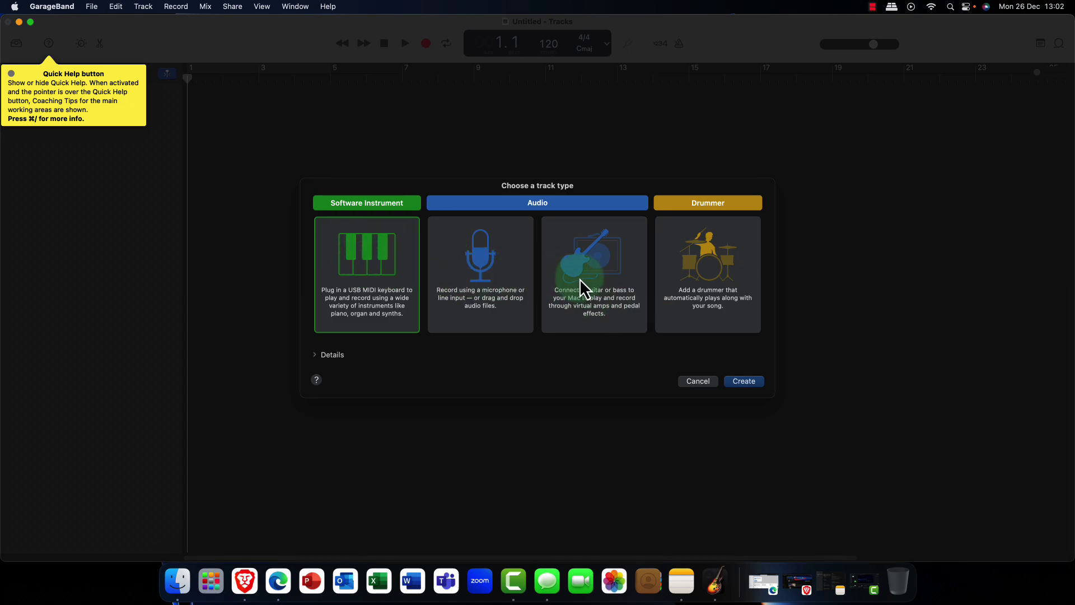
Step: Add a Classic Electric Piano software instrument track, move Musical Typing aside, and show Launchpad
left_click(740, 382)
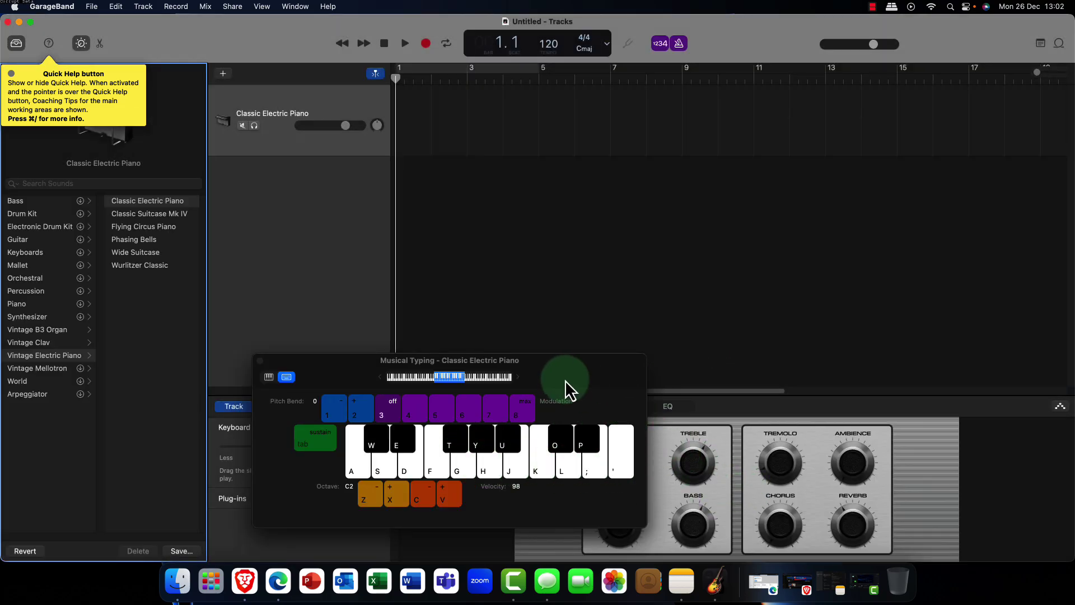
left_click_drag(563, 377, 939, 250)
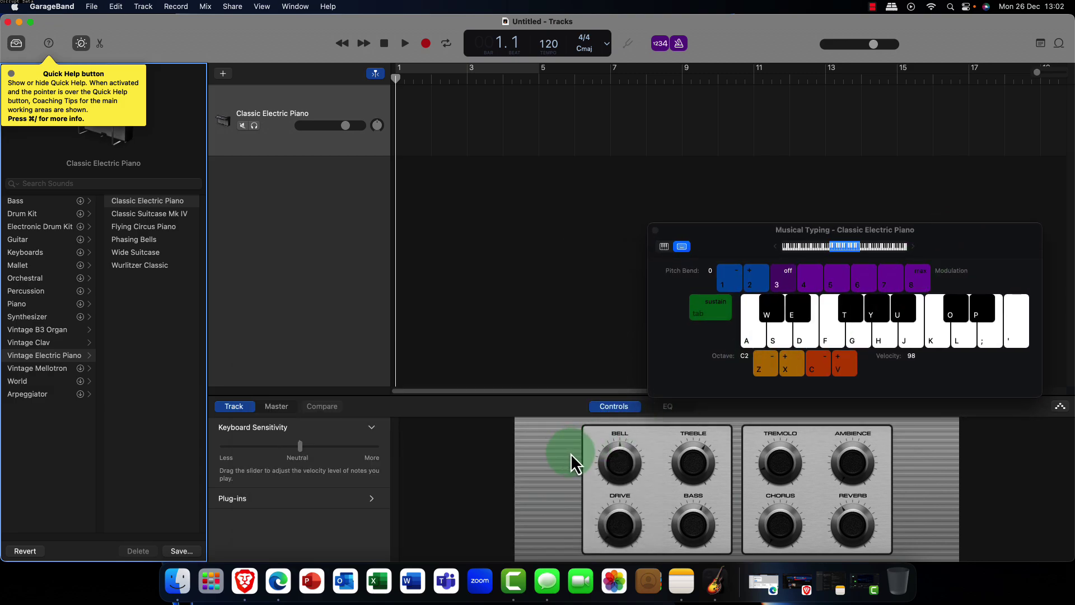
left_click(619, 459)
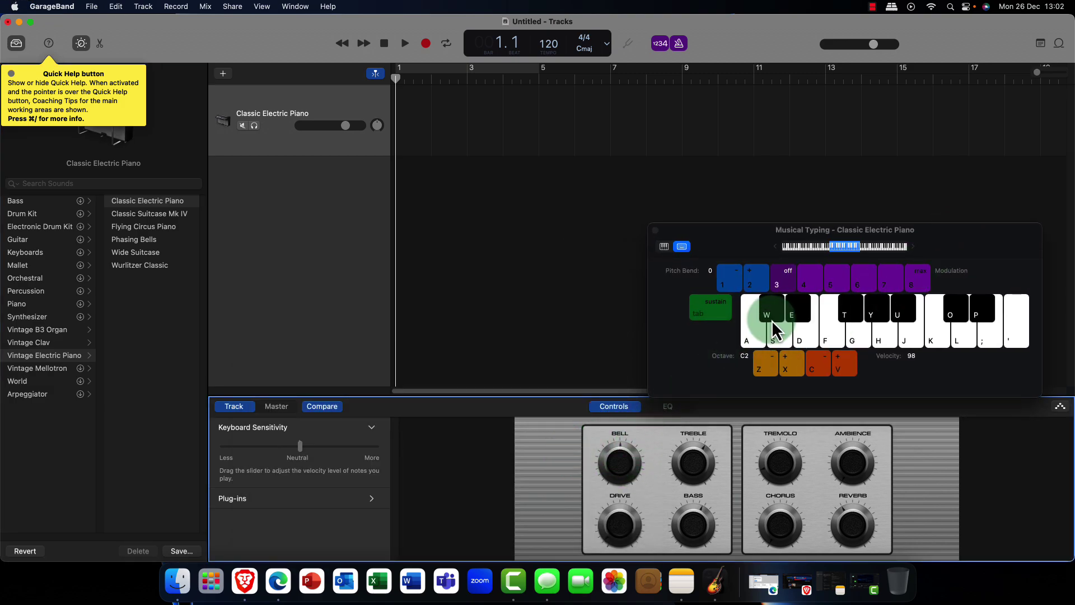
key("F4")
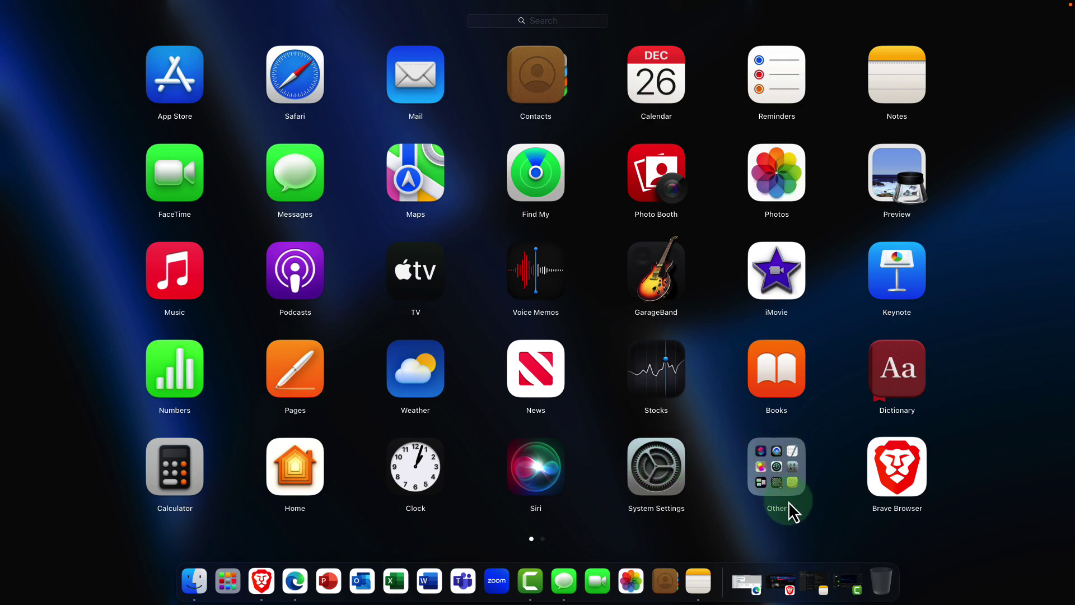
left_click(784, 476)
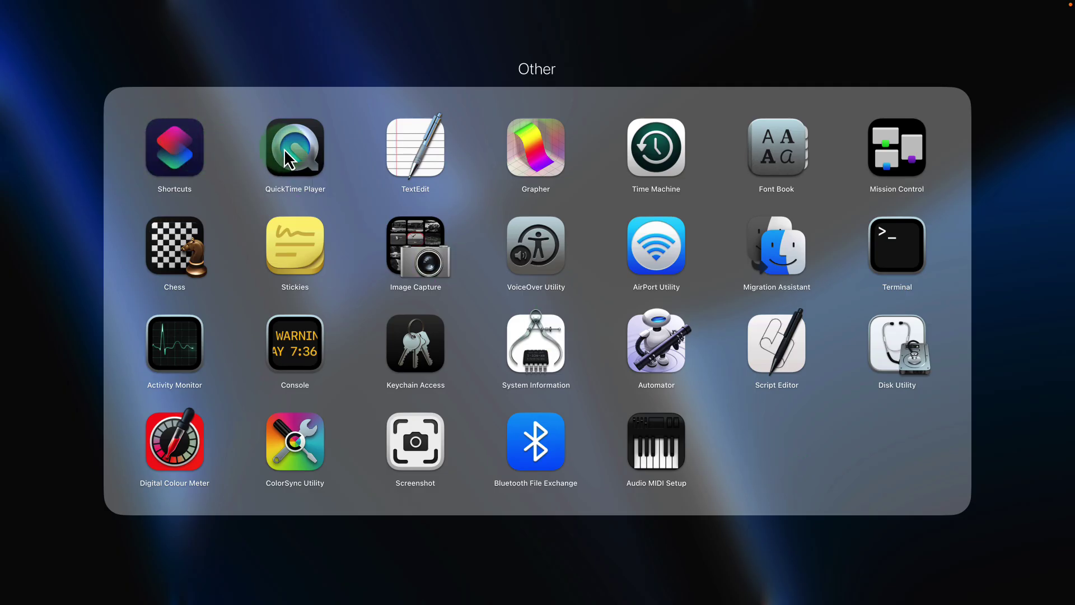
left_click(438, 157)
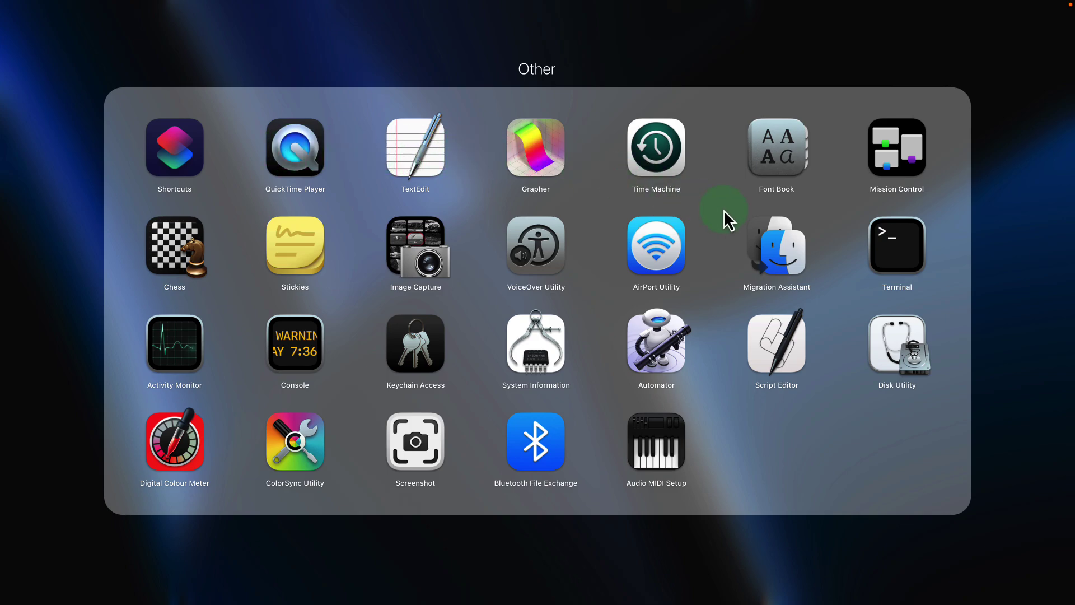
left_click(890, 257)
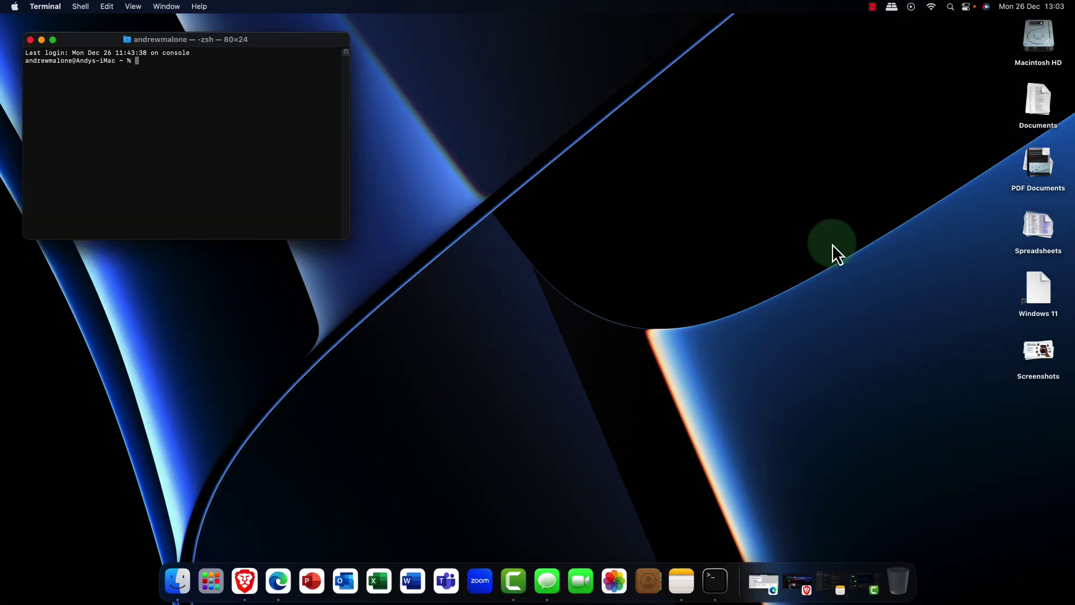
left_click_drag(256, 45, 710, 170)
key("super+q")
key("F4")
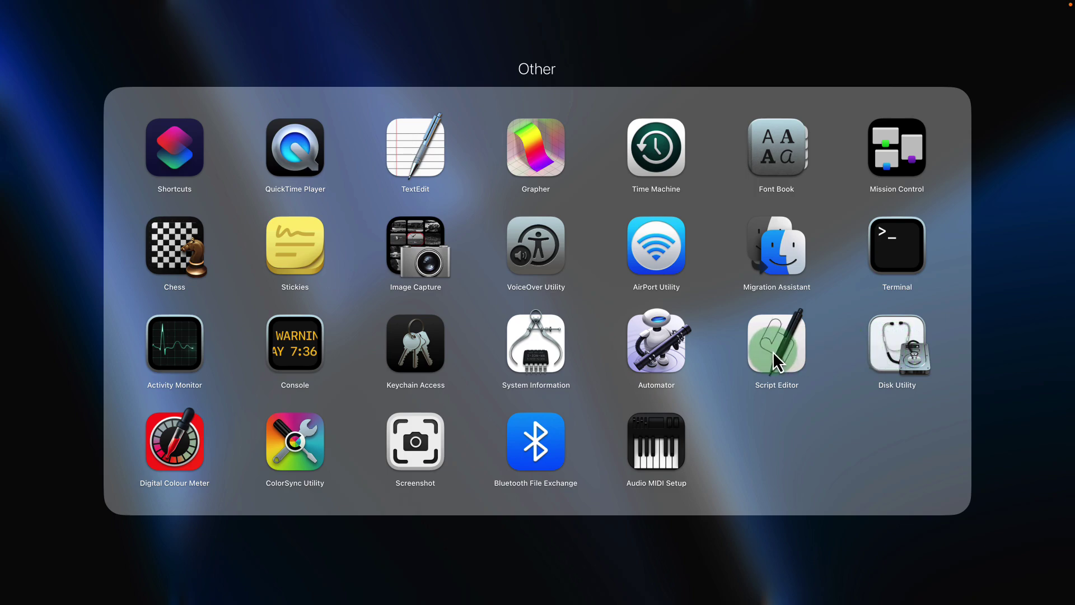
Step: Launch Automator, start a new document, preview each document type, and select Workflow
left_click(651, 347)
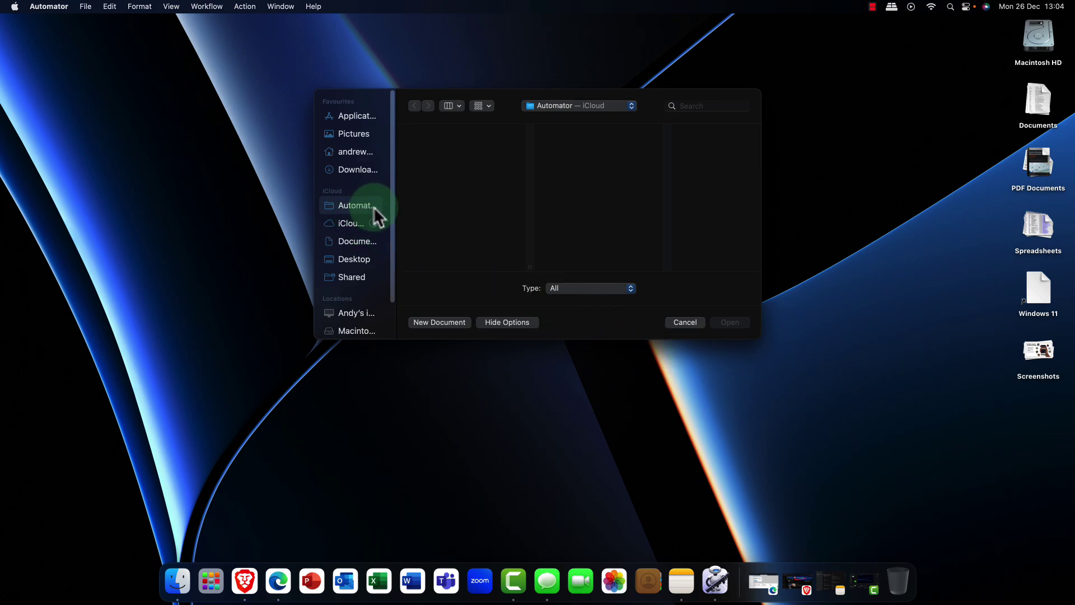
left_click(446, 324)
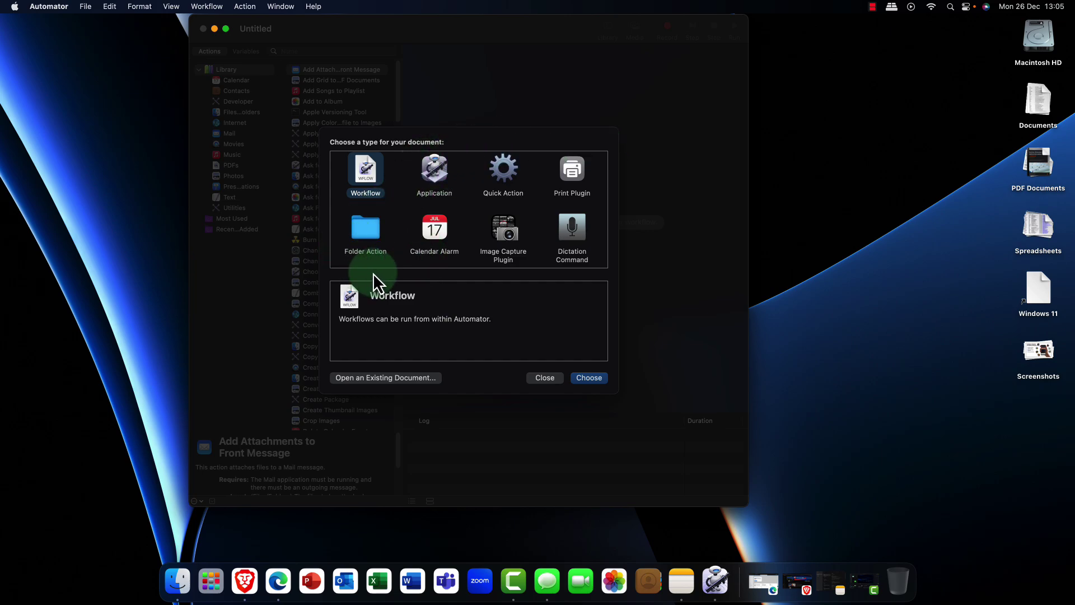
left_click(439, 234)
left_click(504, 234)
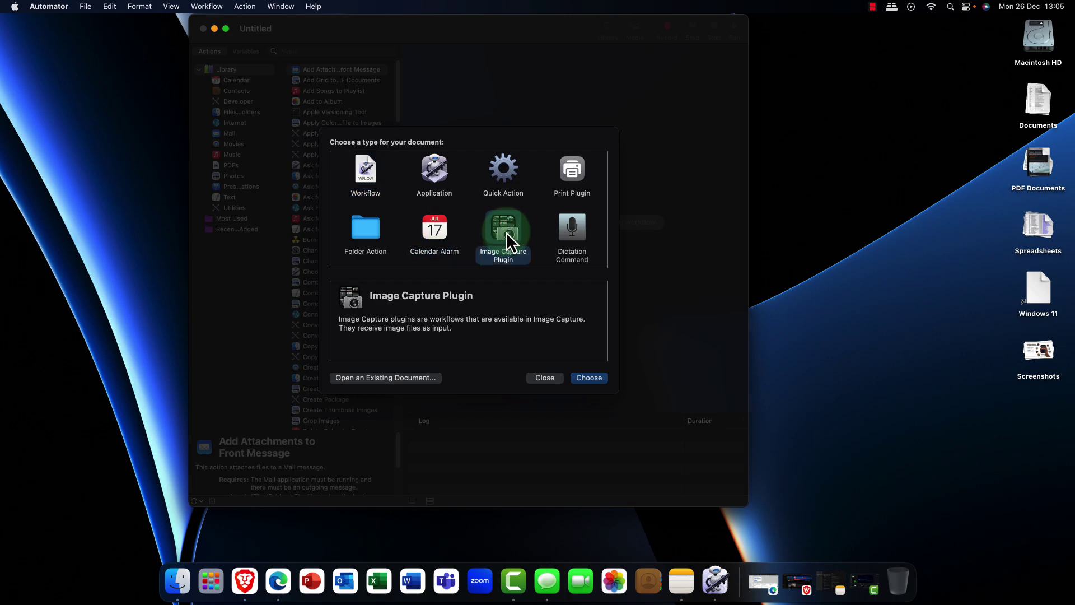
left_click(585, 231)
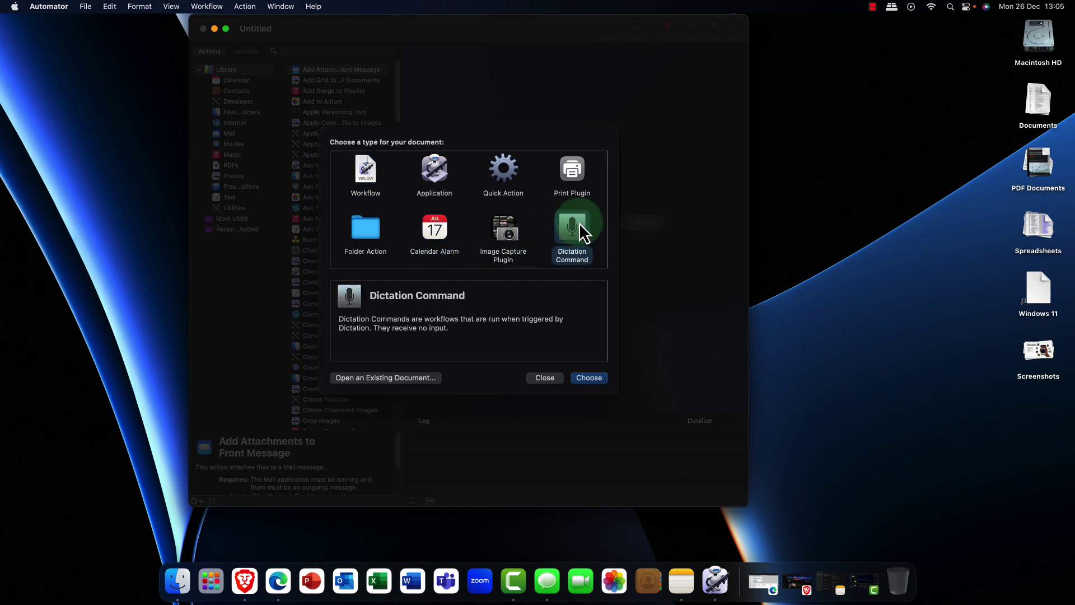
left_click(568, 175)
left_click(512, 172)
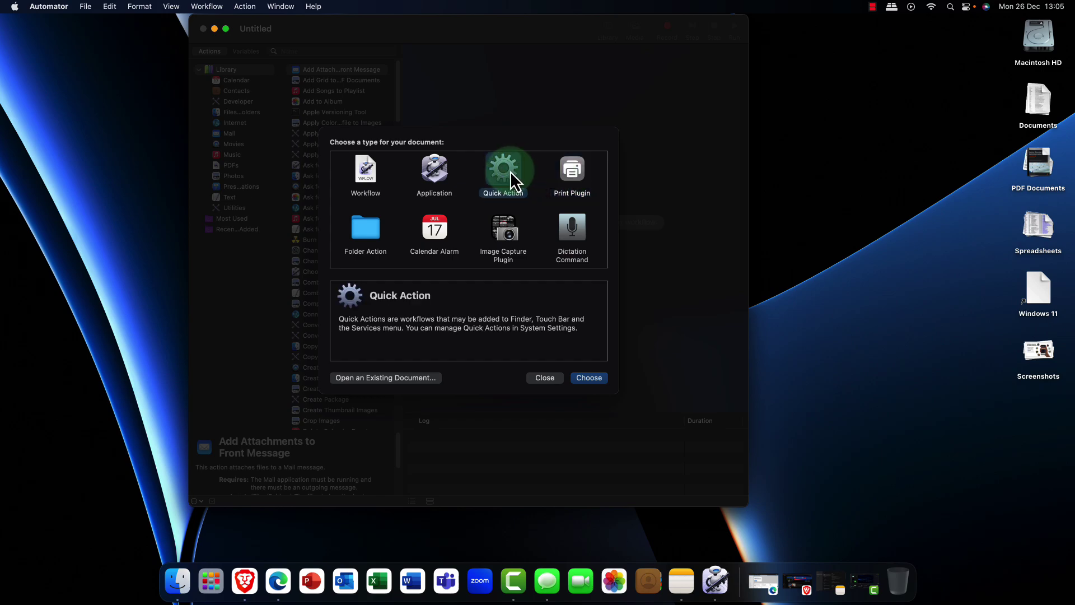
left_click(434, 171)
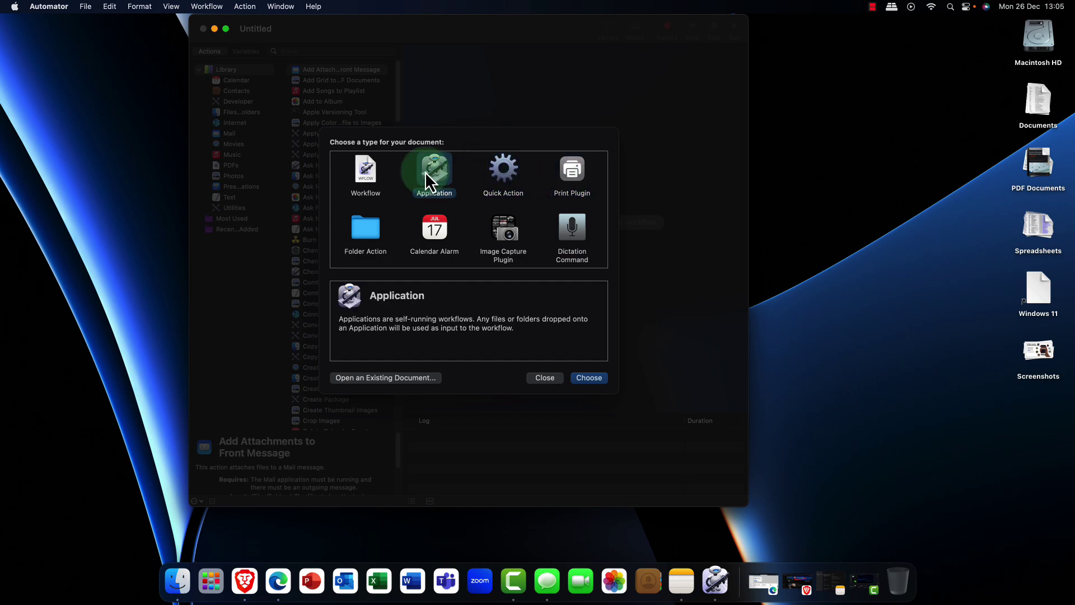
left_click(369, 179)
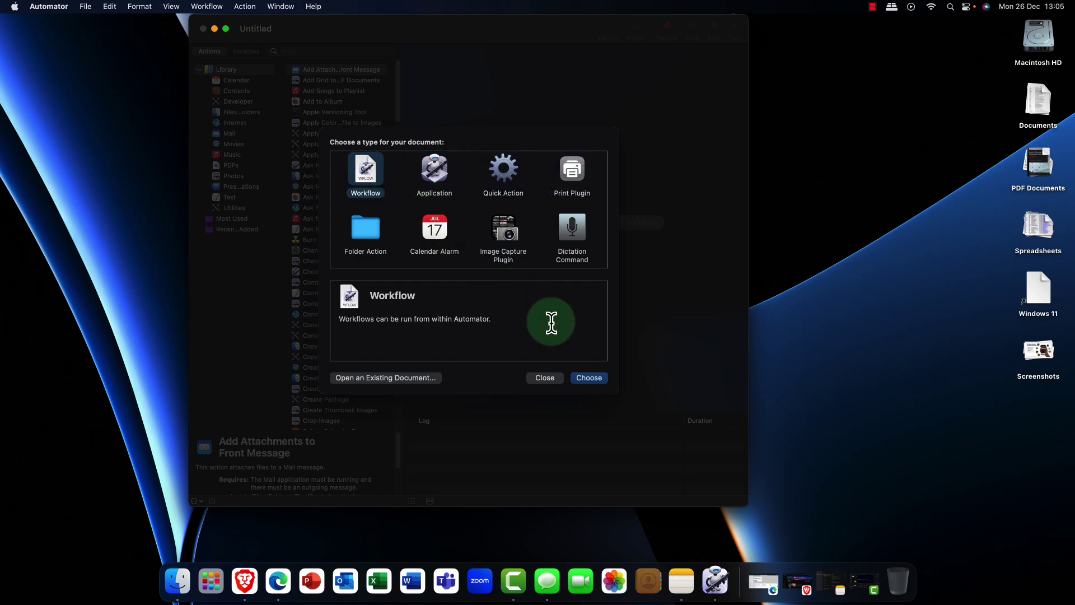
Step: Create the Workflow and add the Calendar library's New Calendar Event action to it
left_click(590, 378)
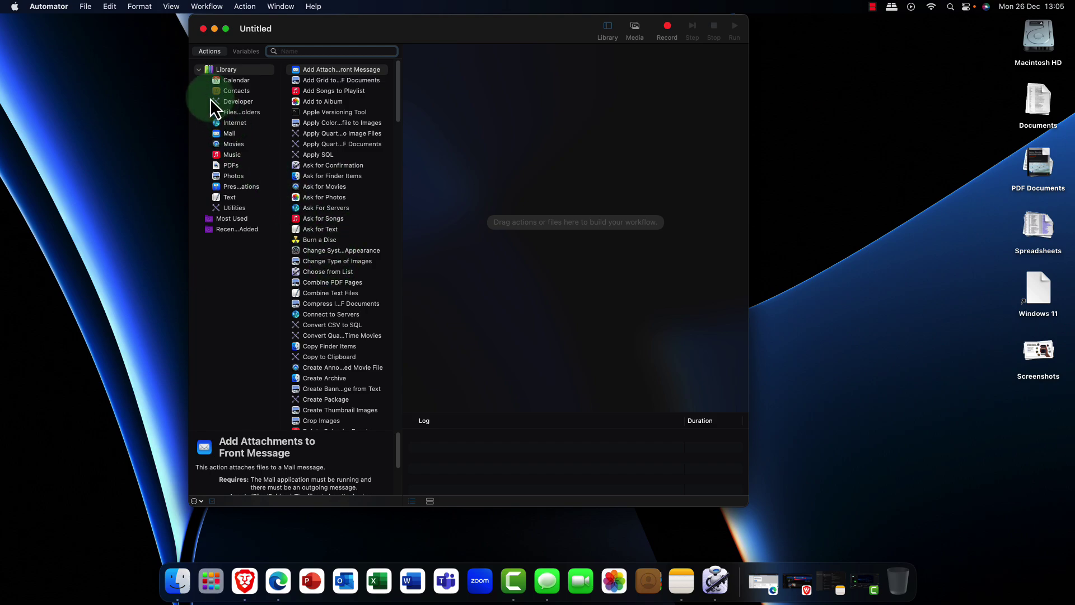
left_click(230, 80)
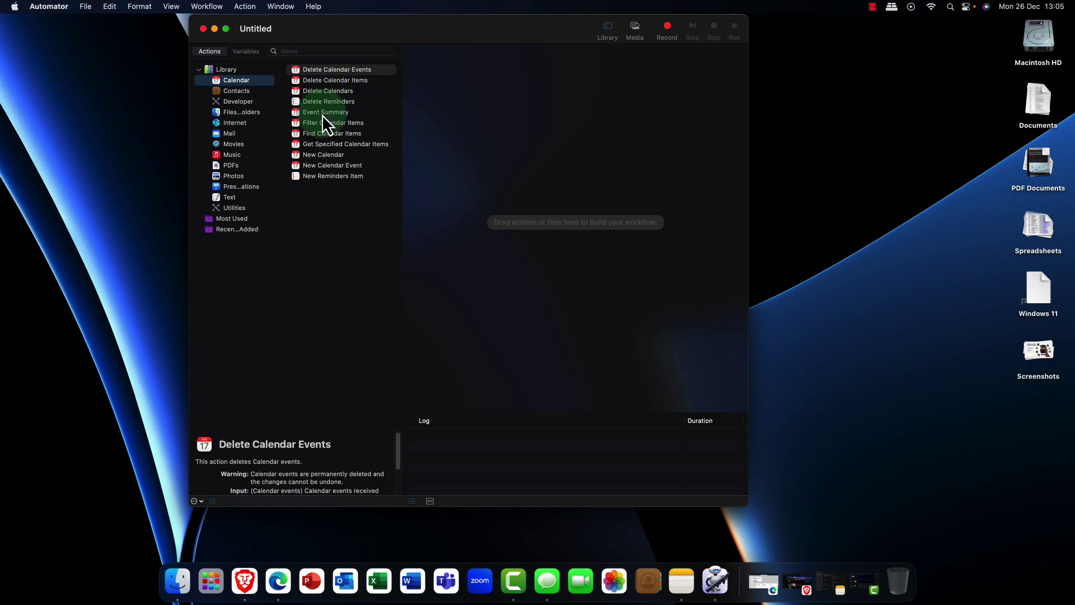
left_click(339, 166)
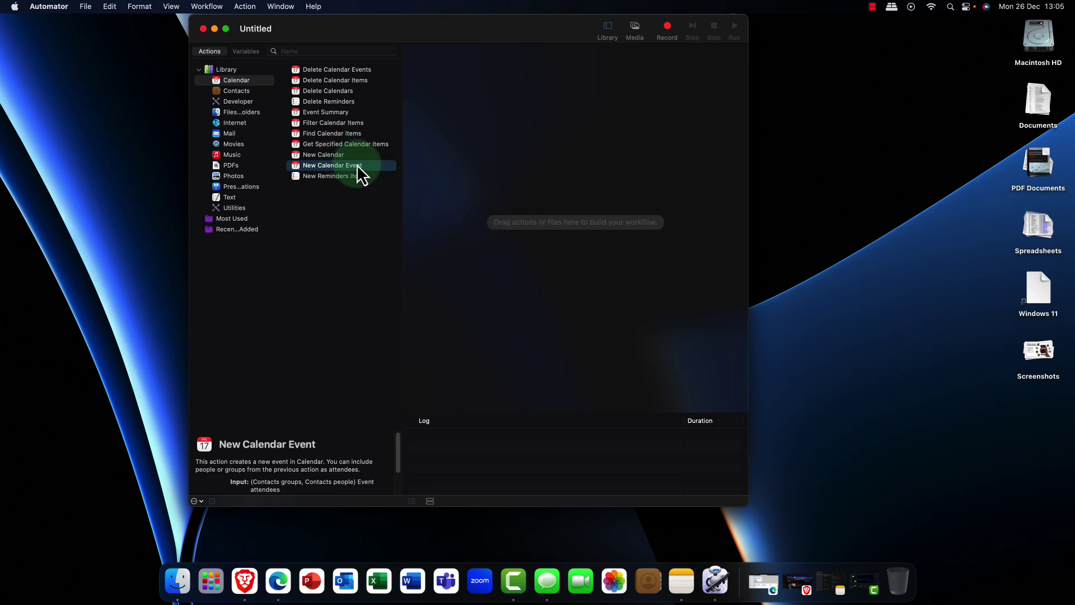
left_click_drag(360, 168, 578, 218)
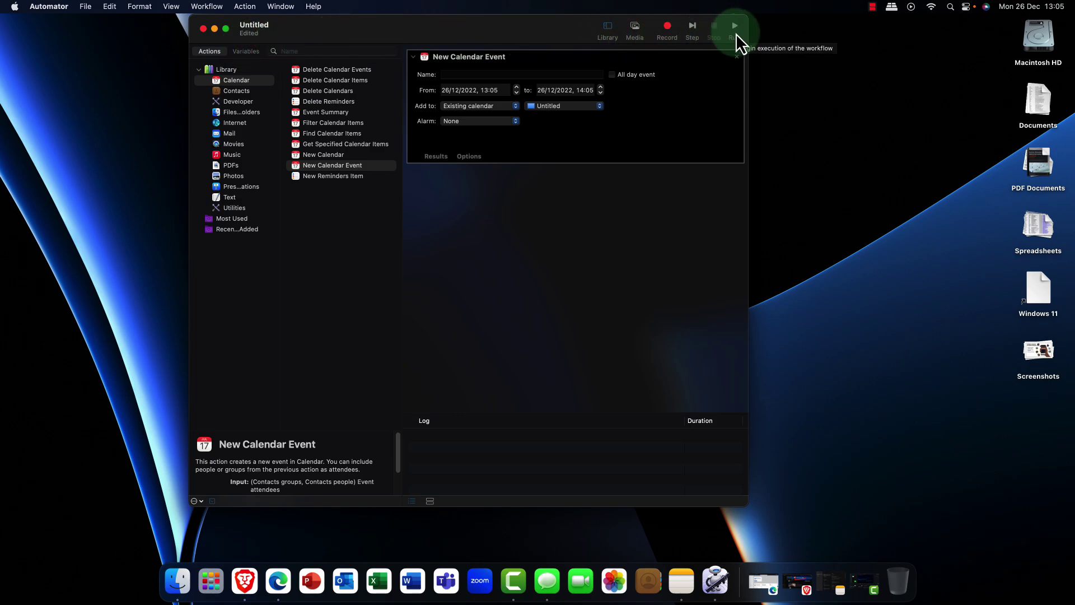
Step: Close the untitled workflow without saving and quit Automator
left_click(202, 29)
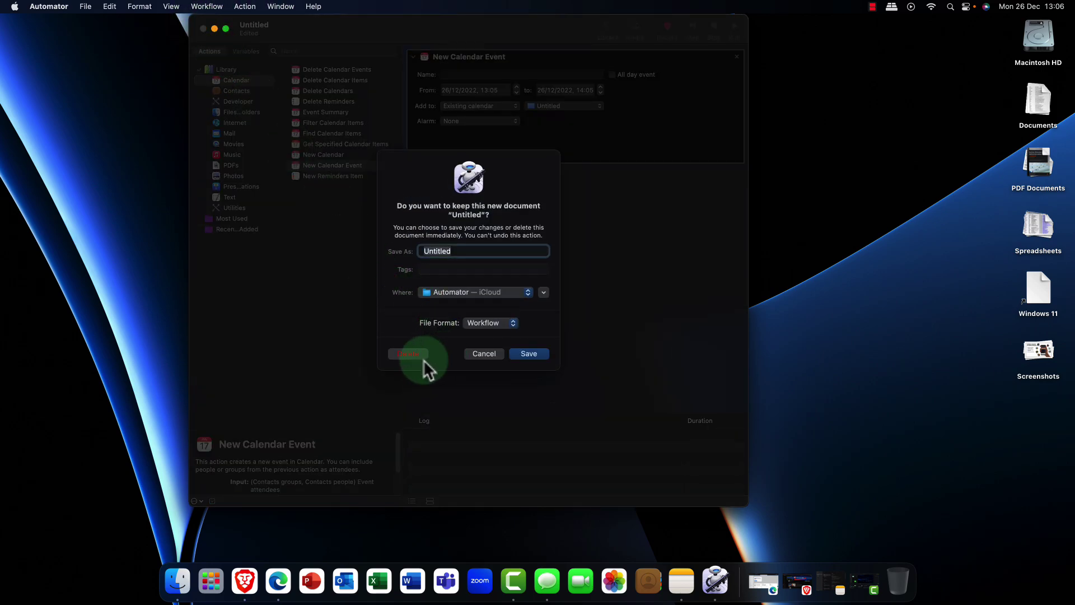
left_click(416, 349)
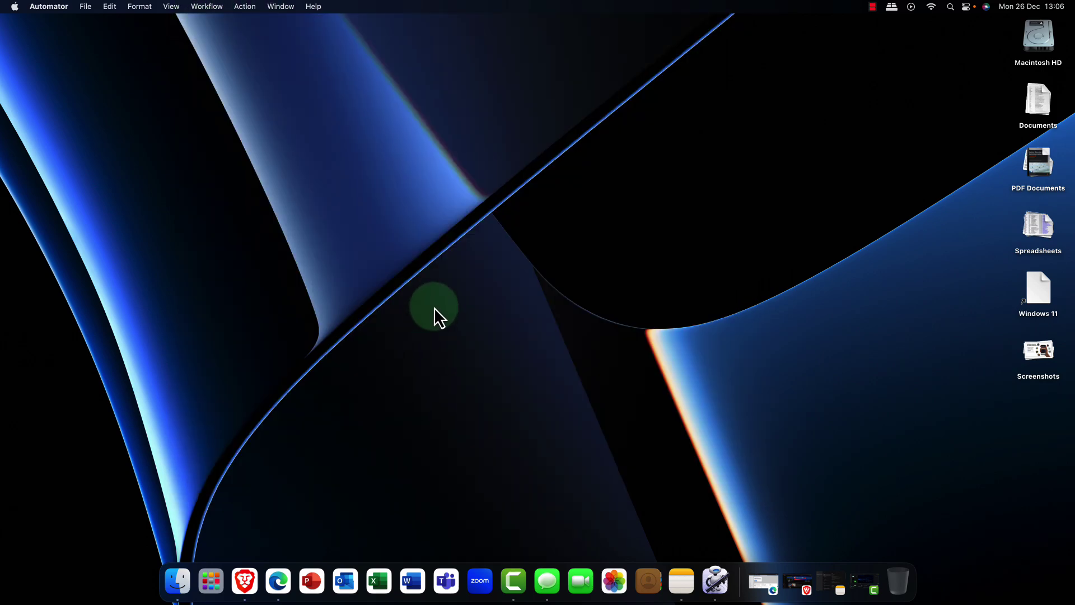
left_click(49, 7)
left_click(51, 146)
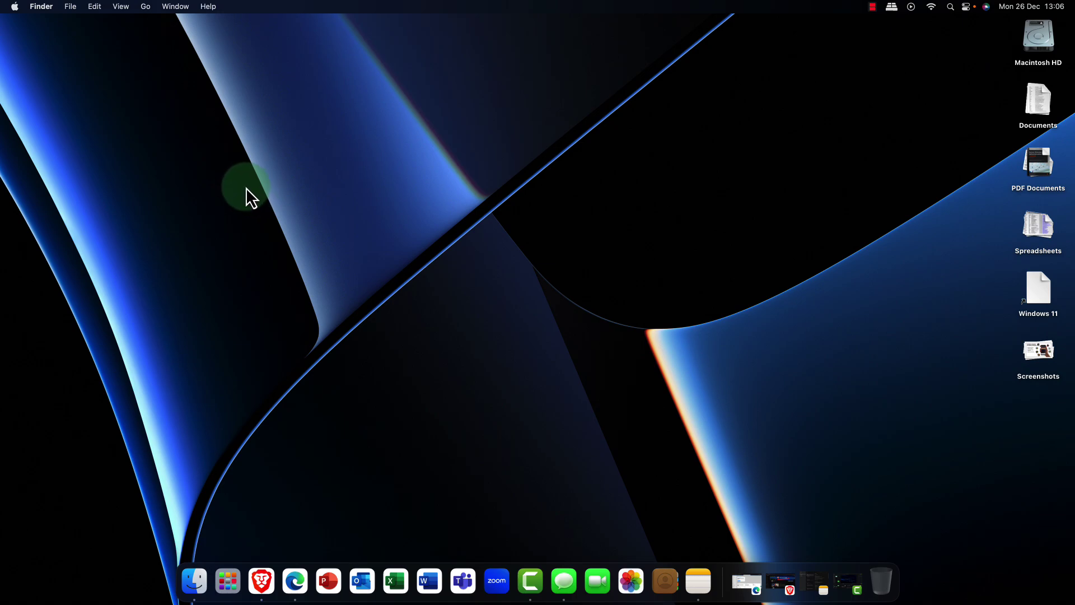
right_click(322, 65)
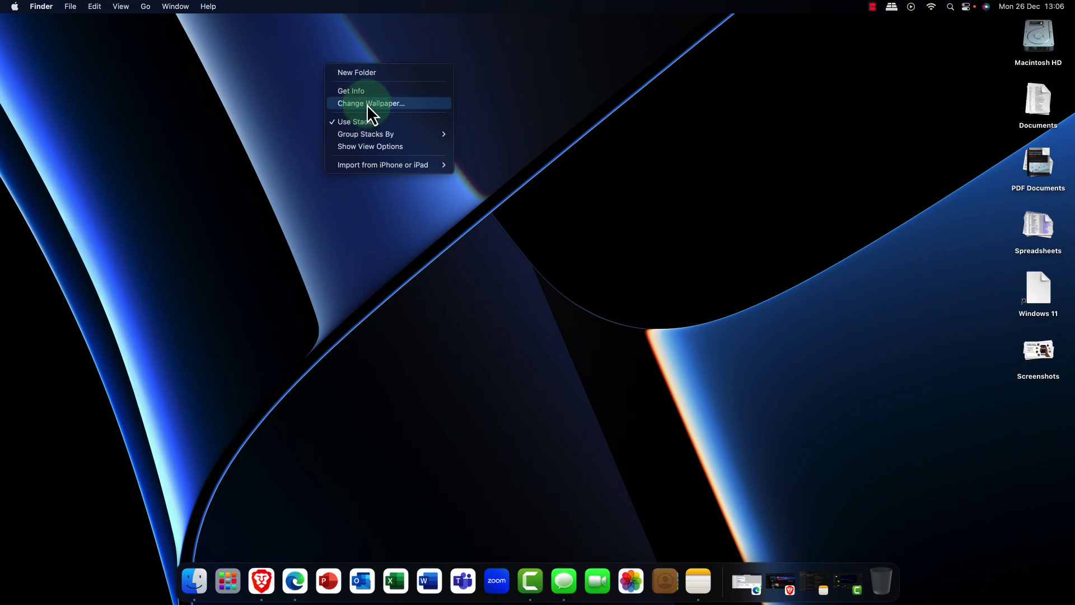
left_click(278, 167)
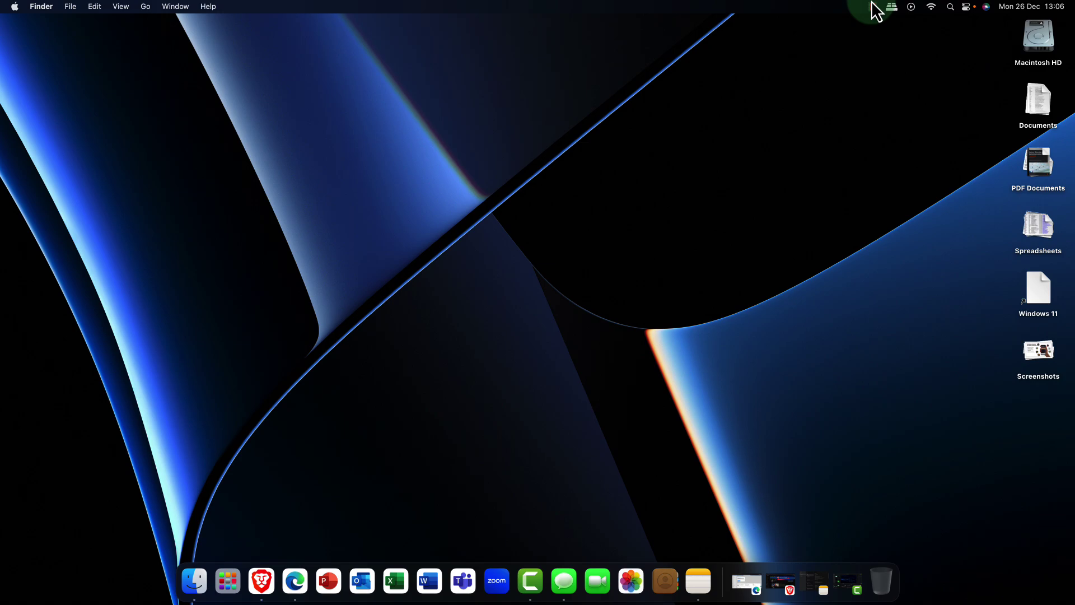
left_click(931, 8)
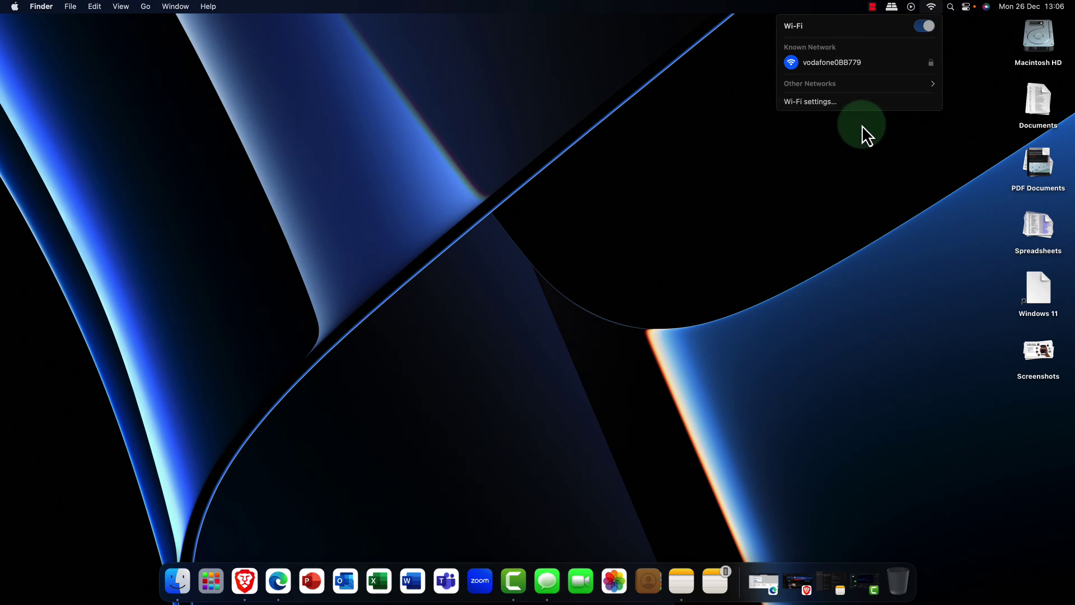
left_click(966, 6)
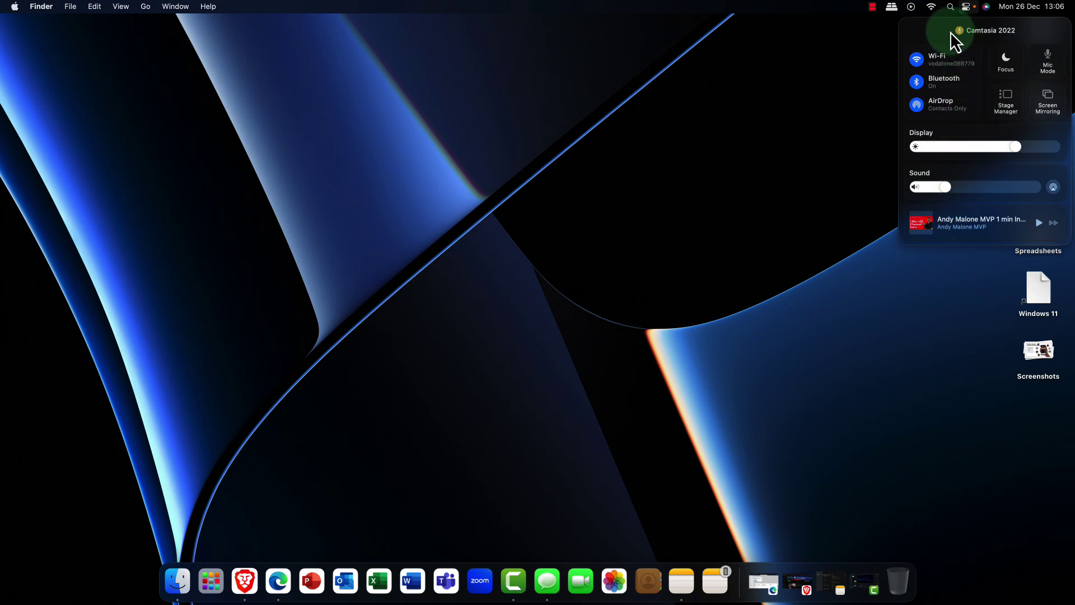
left_click(892, 7)
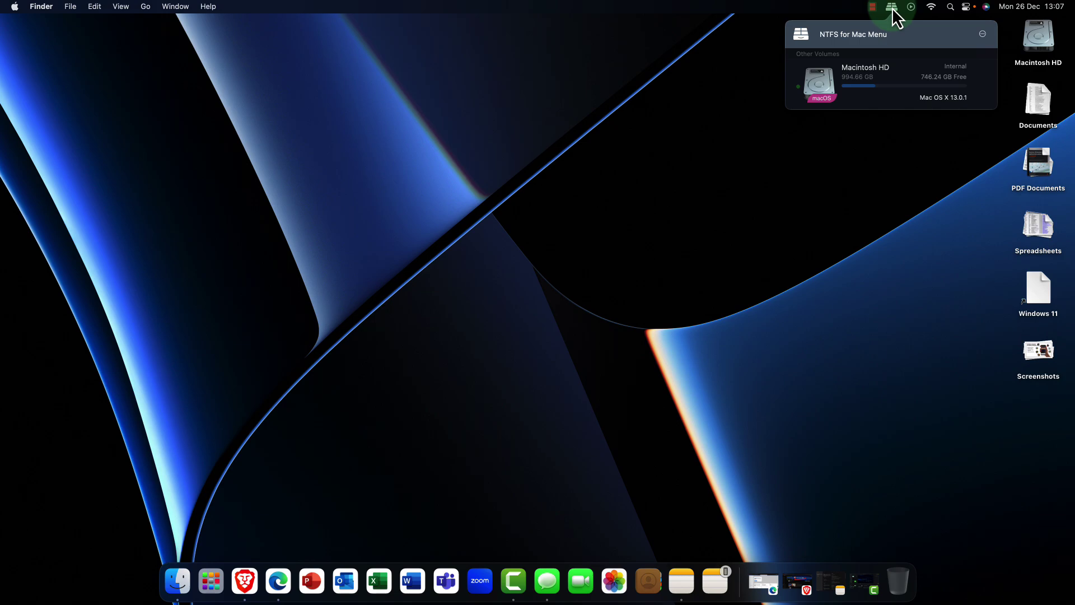
left_click(893, 8)
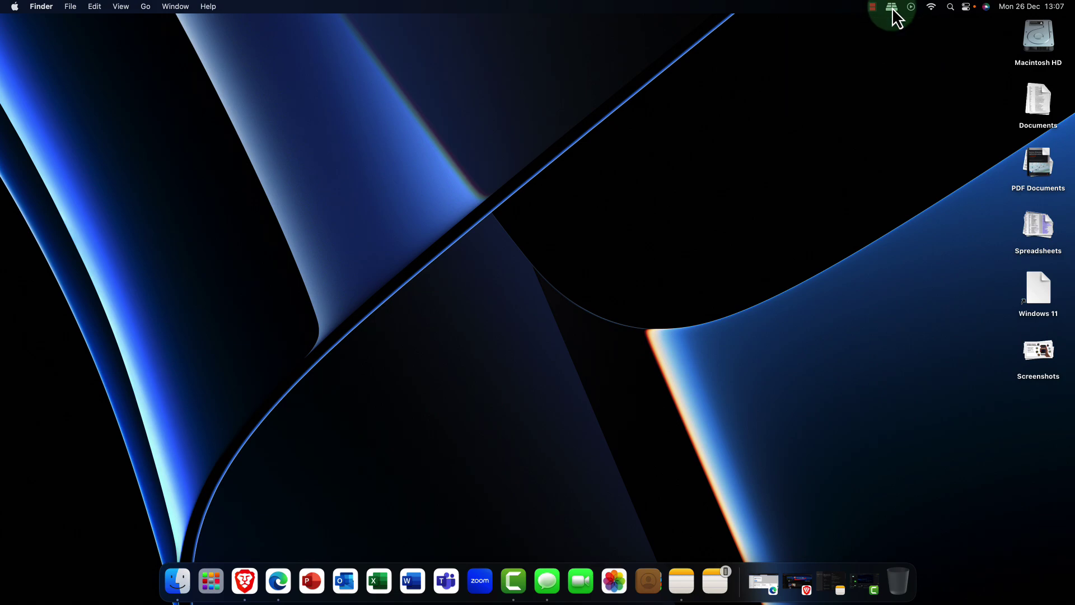
Step: Search Spotlight for 'powershell for mac' and select the GitHub PowerShell repository result
left_click(945, 12)
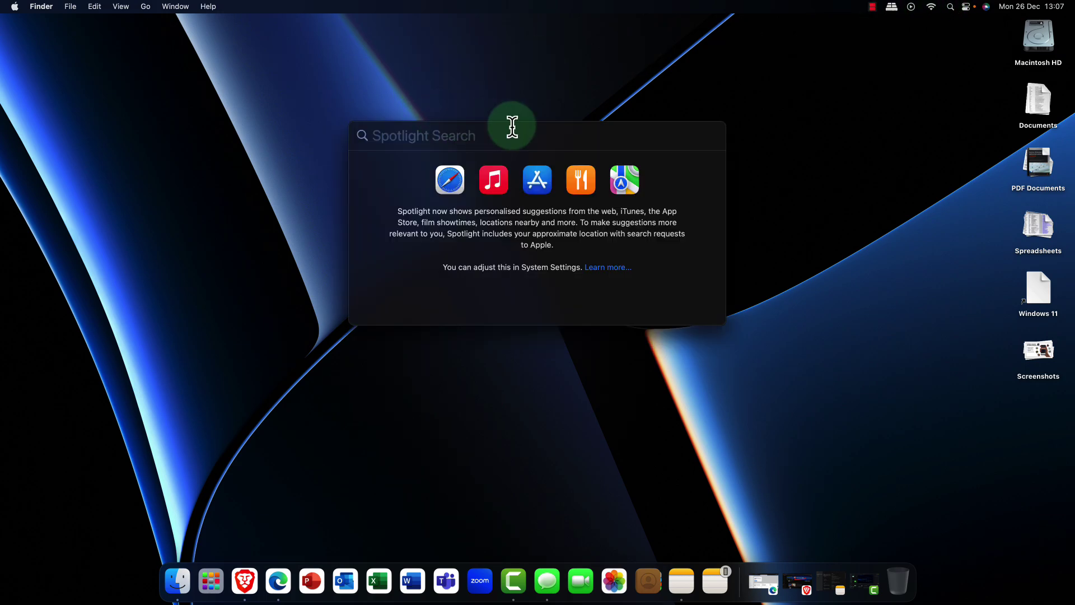
key("super+space")
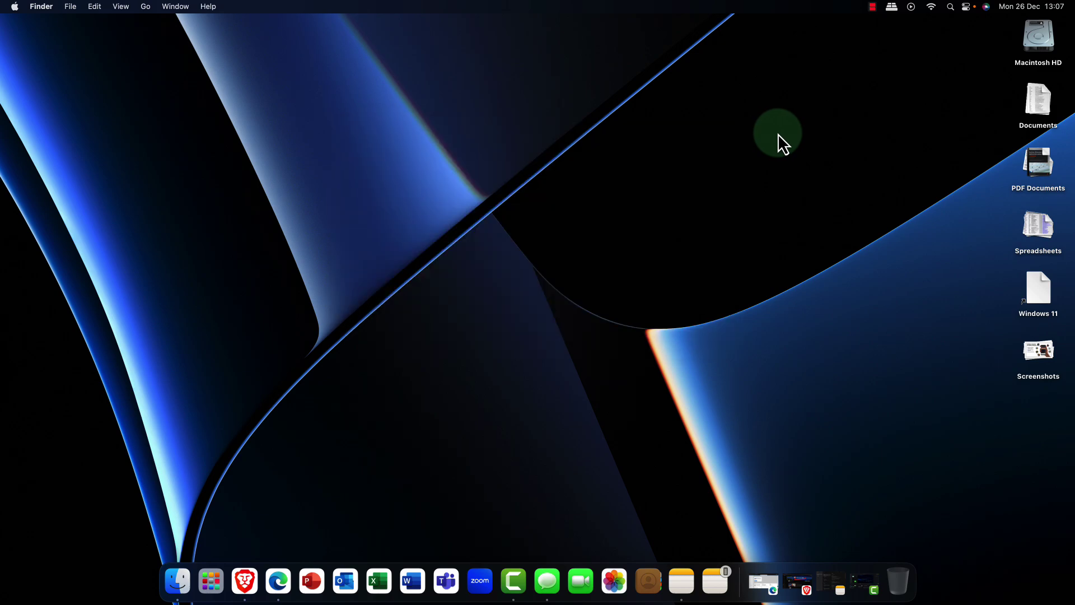
key("super+space")
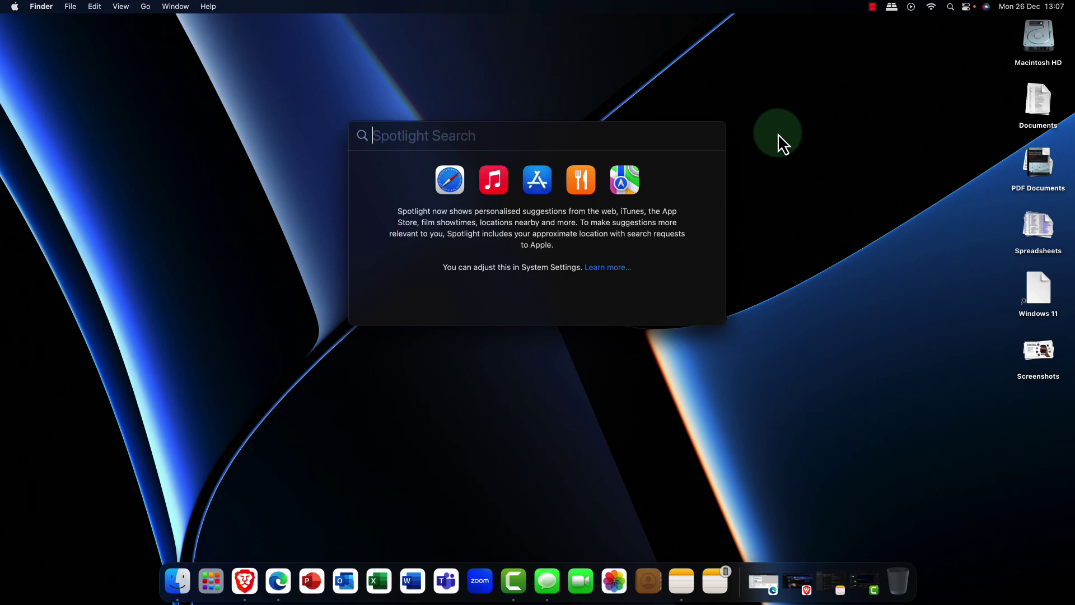
type("powe")
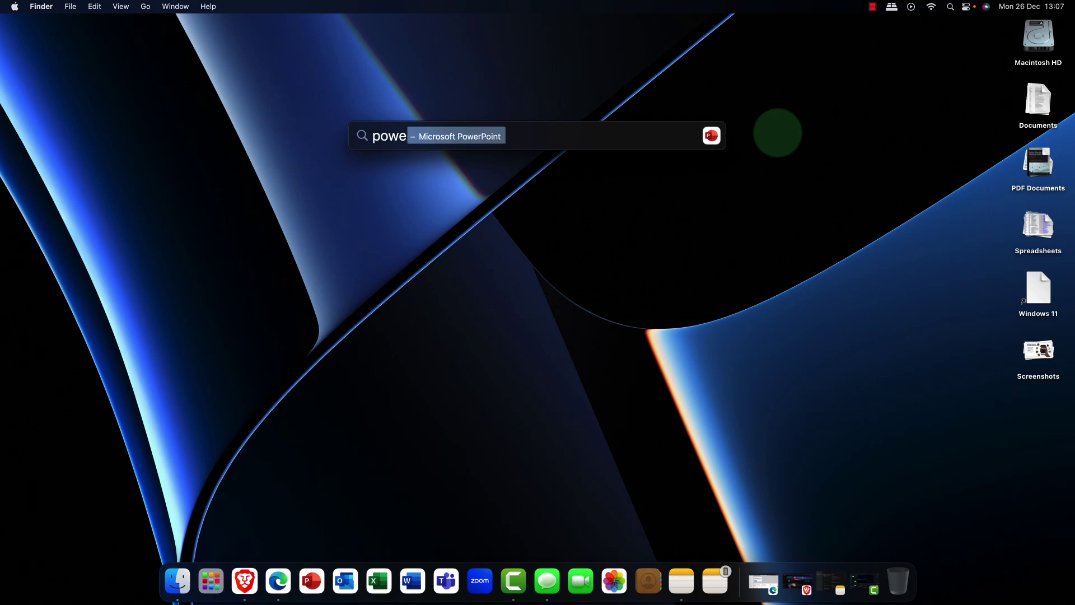
type("shell")
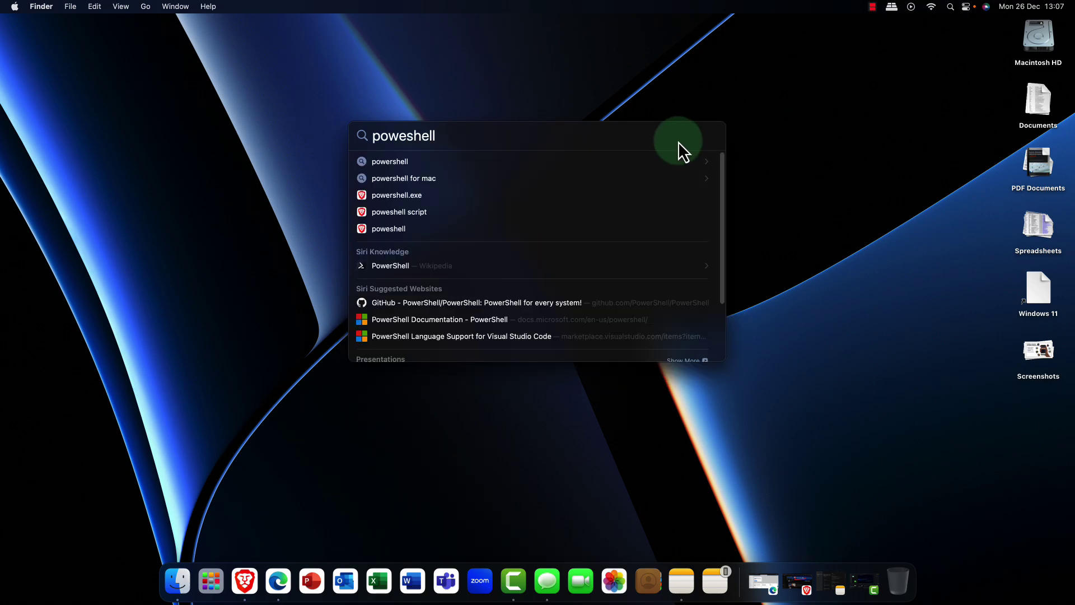
left_click(413, 180)
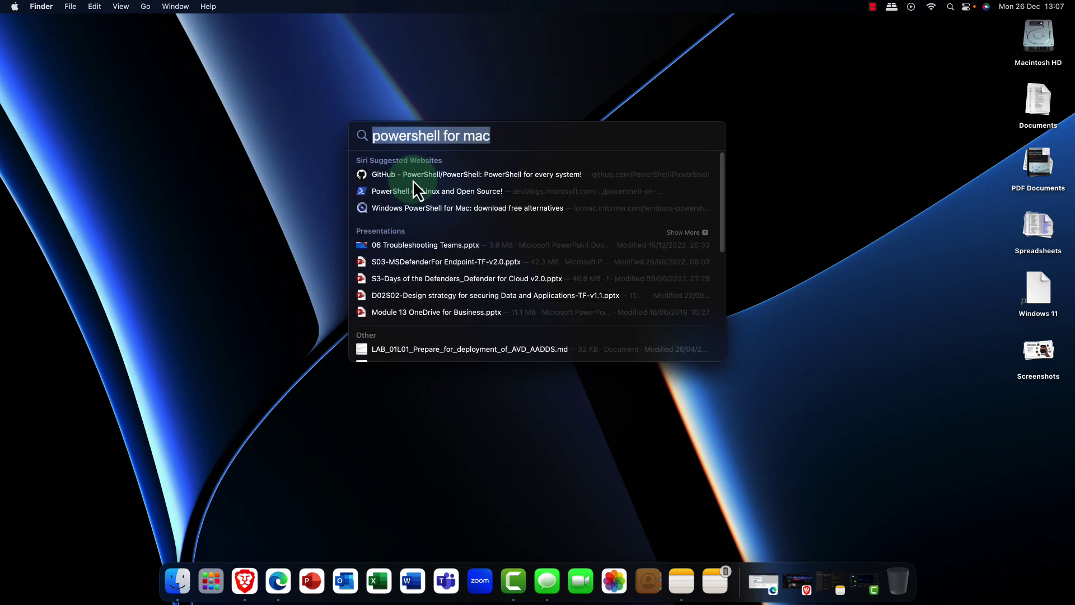
left_click(414, 177)
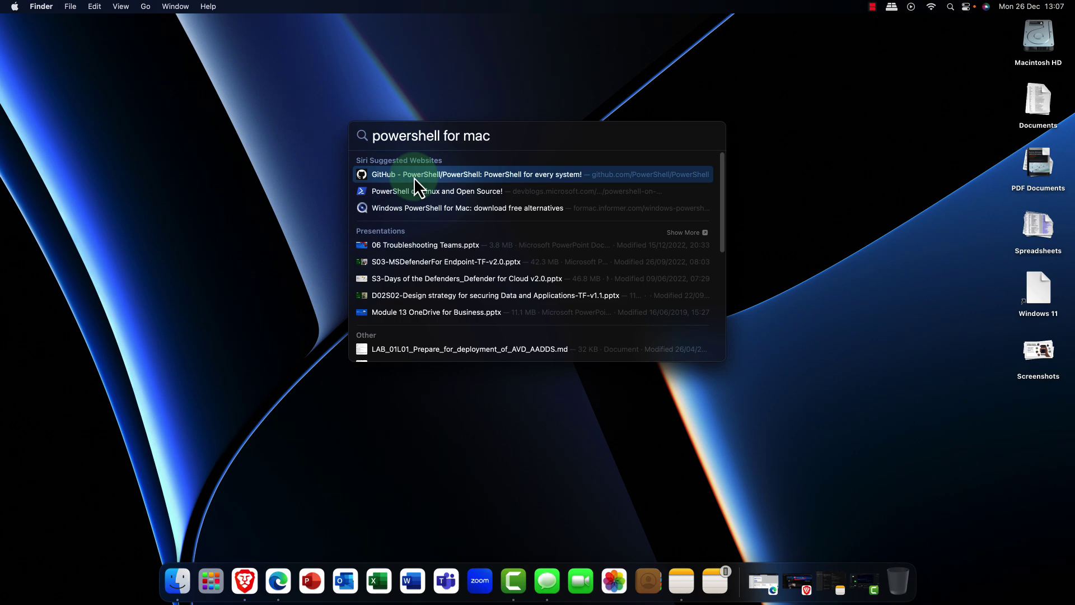
Step: Open the GitHub PowerShell repository page, then go back to the VLC download page
left_click(361, 176)
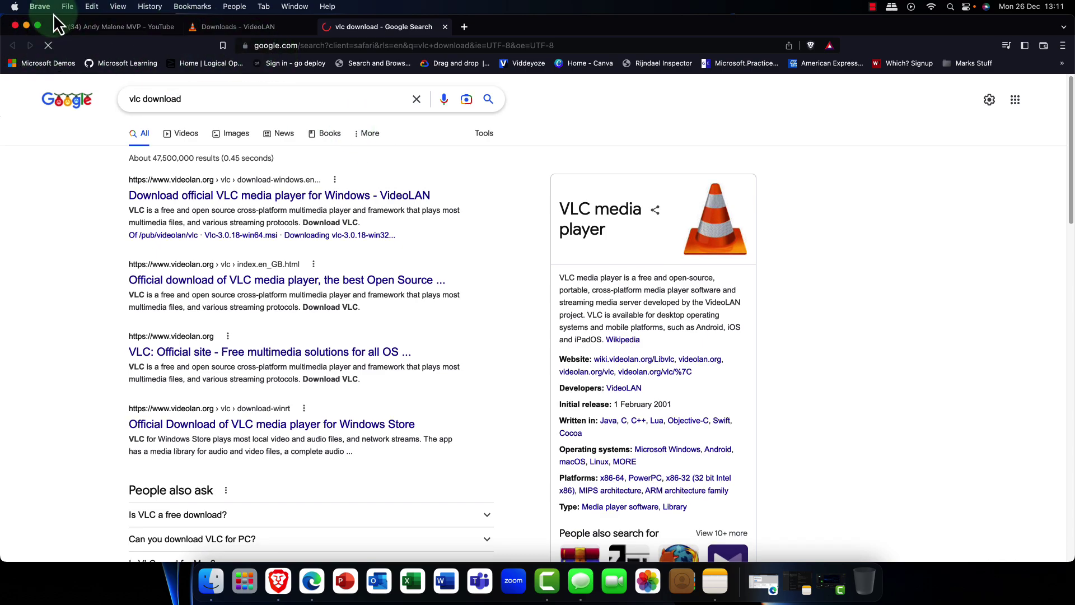
left_click(446, 27)
key("super+bracketleft")
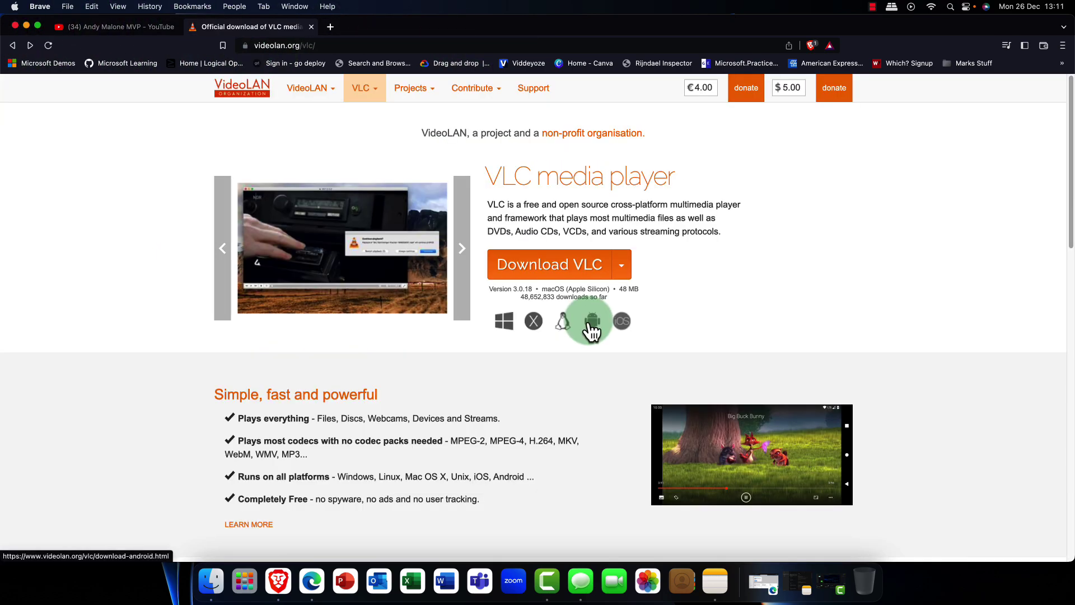
Step: Download the VLC 3.0.18 macOS disk image and save it to Downloads
left_click(550, 270)
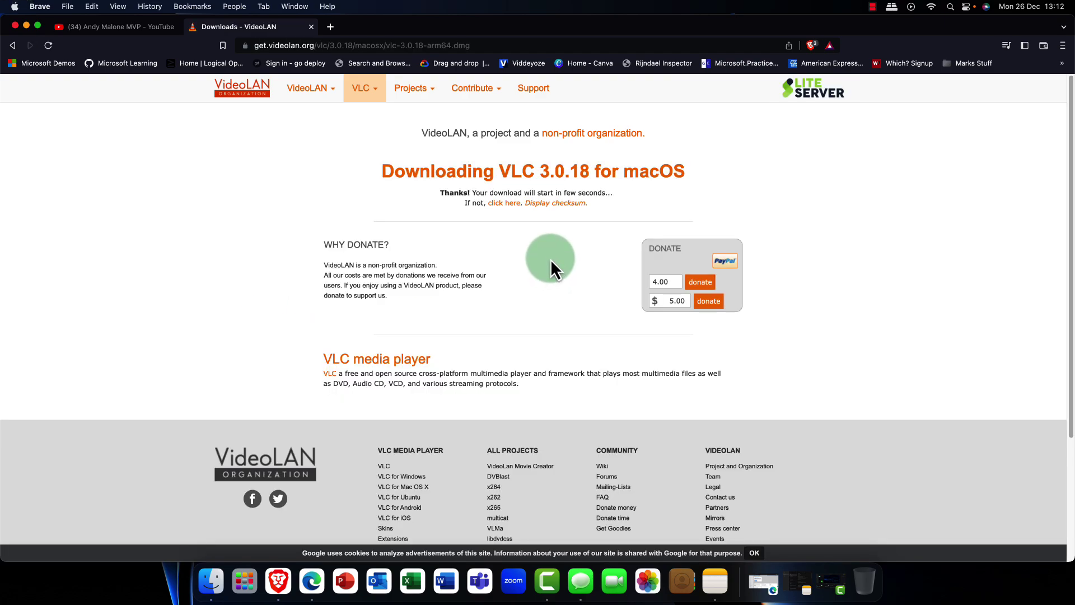
left_click(516, 205)
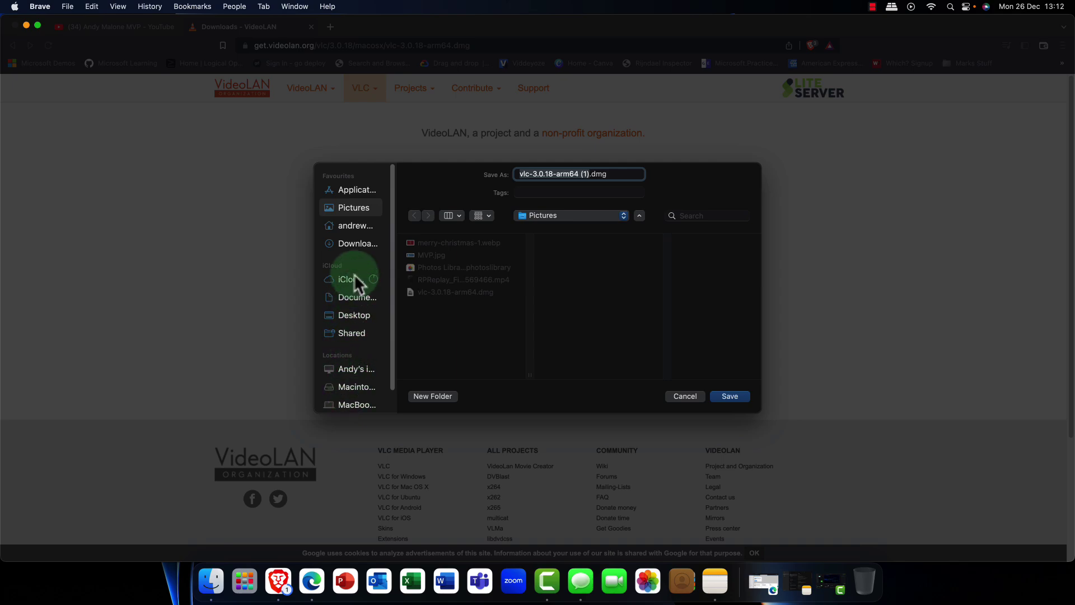
left_click(354, 245)
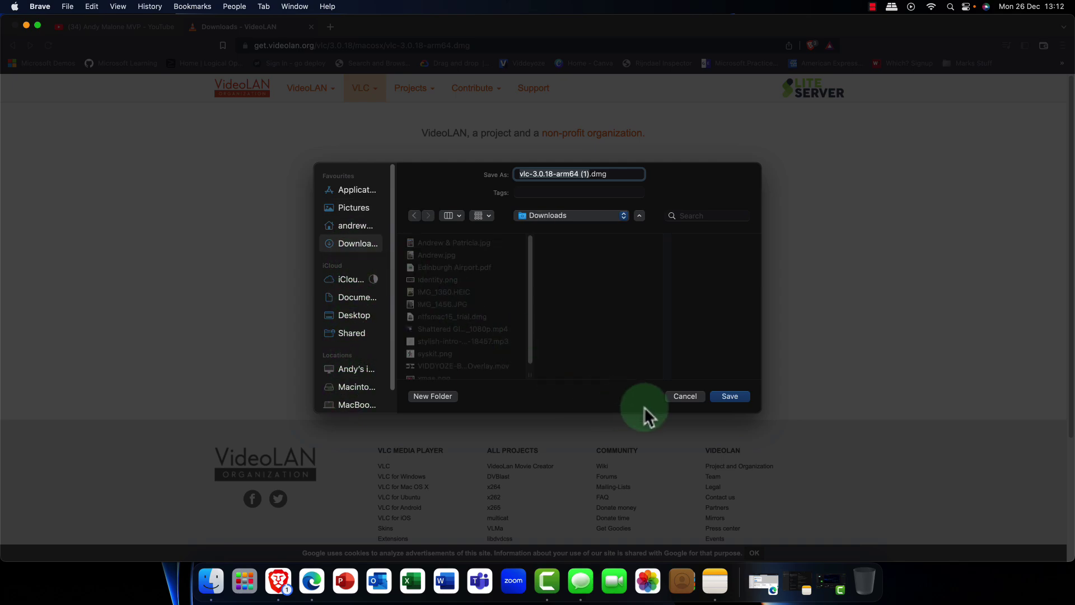
left_click(731, 399)
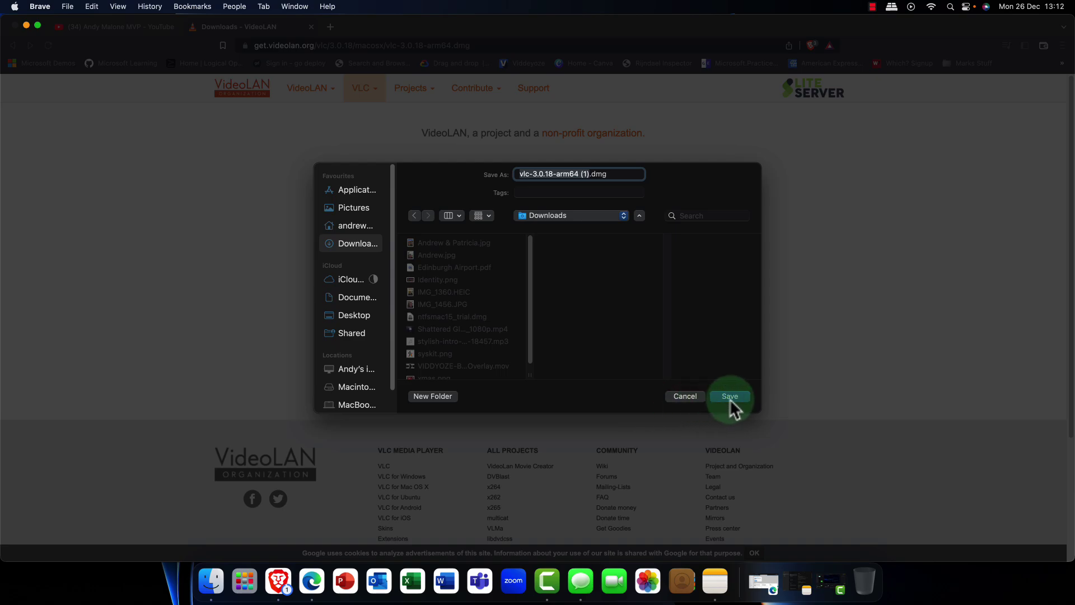
left_click(729, 398)
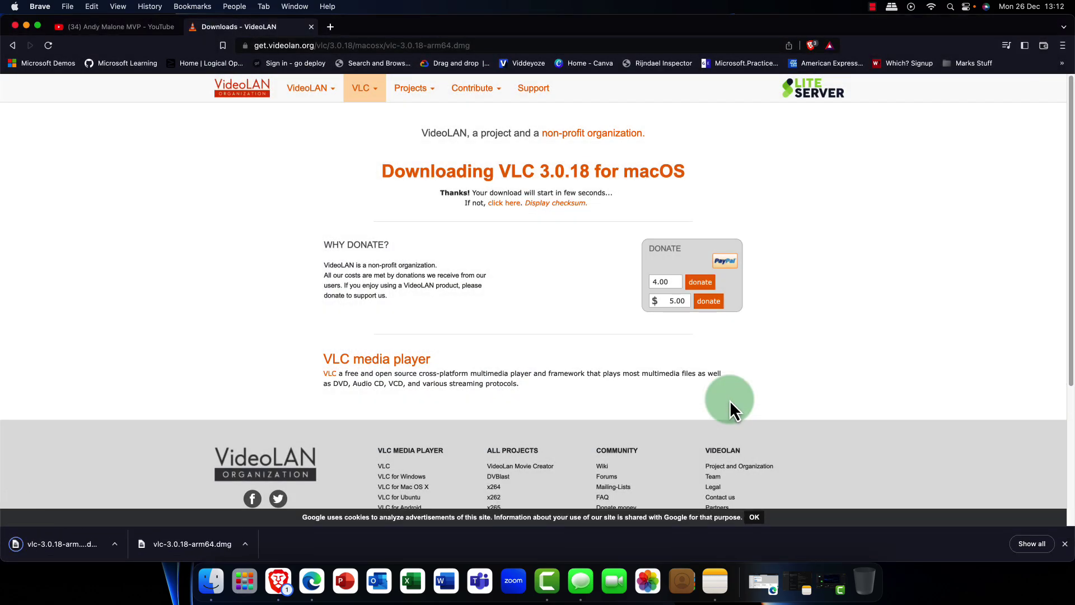
Step: Minimise Brave and open vlc-3.0.18-arm64.dmg from the Pictures folder in Finder
left_click(1065, 544)
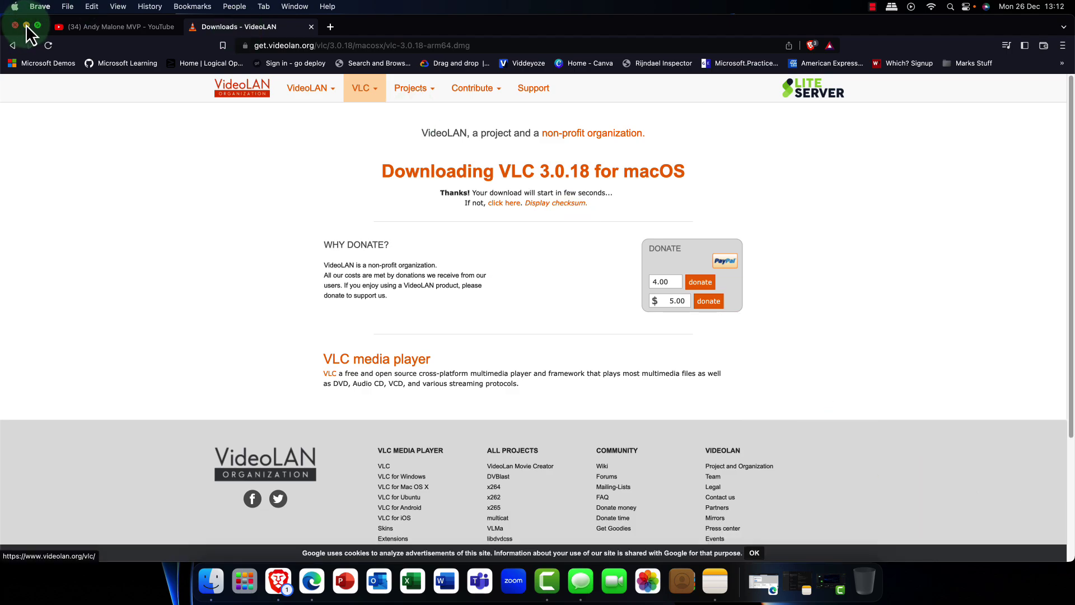
left_click(26, 25)
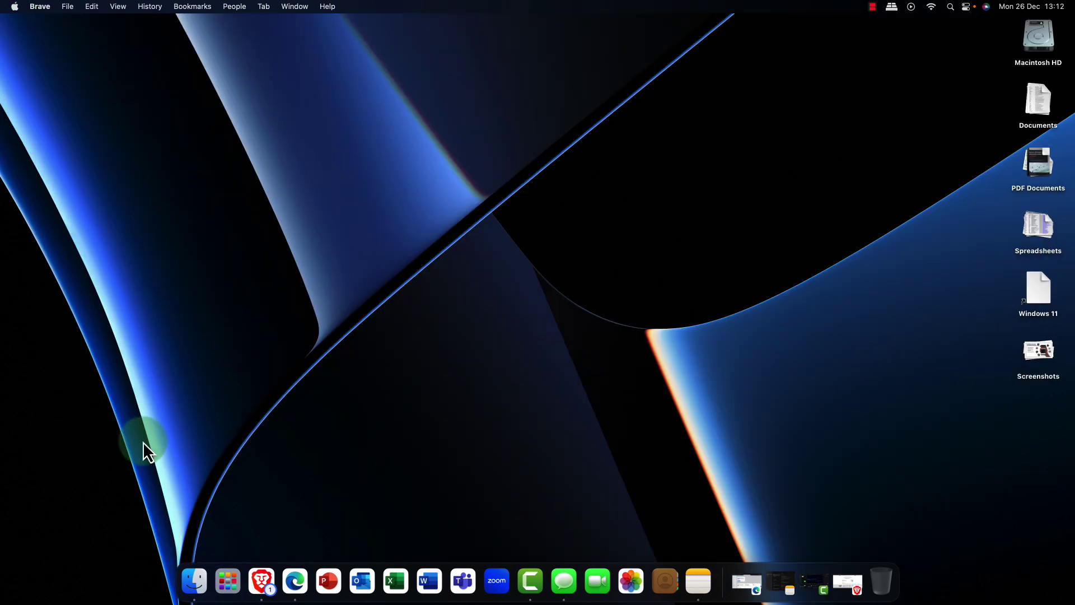
left_click(194, 581)
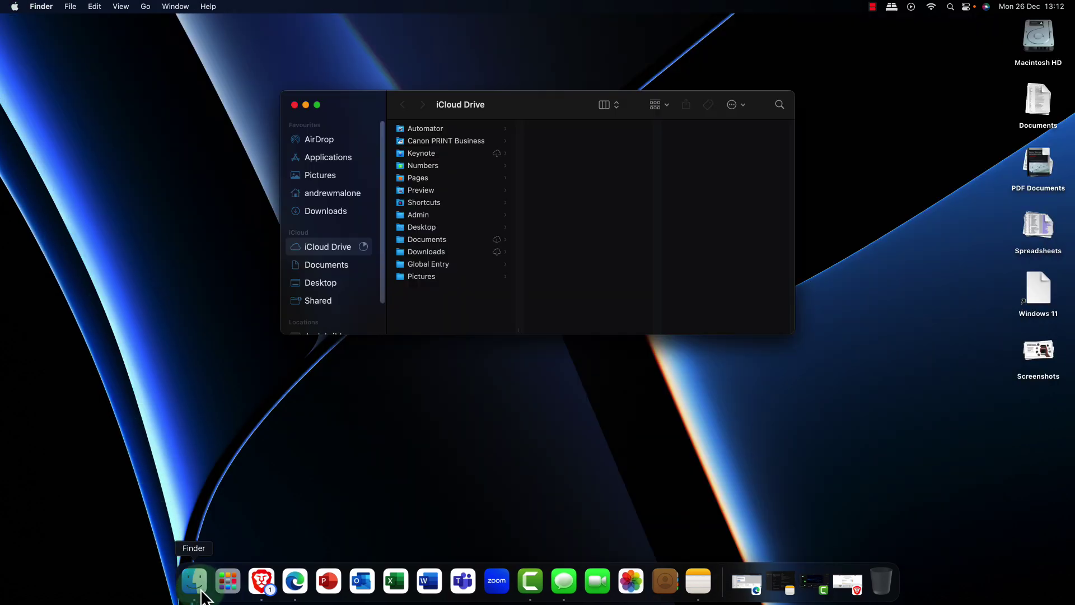
left_click(320, 176)
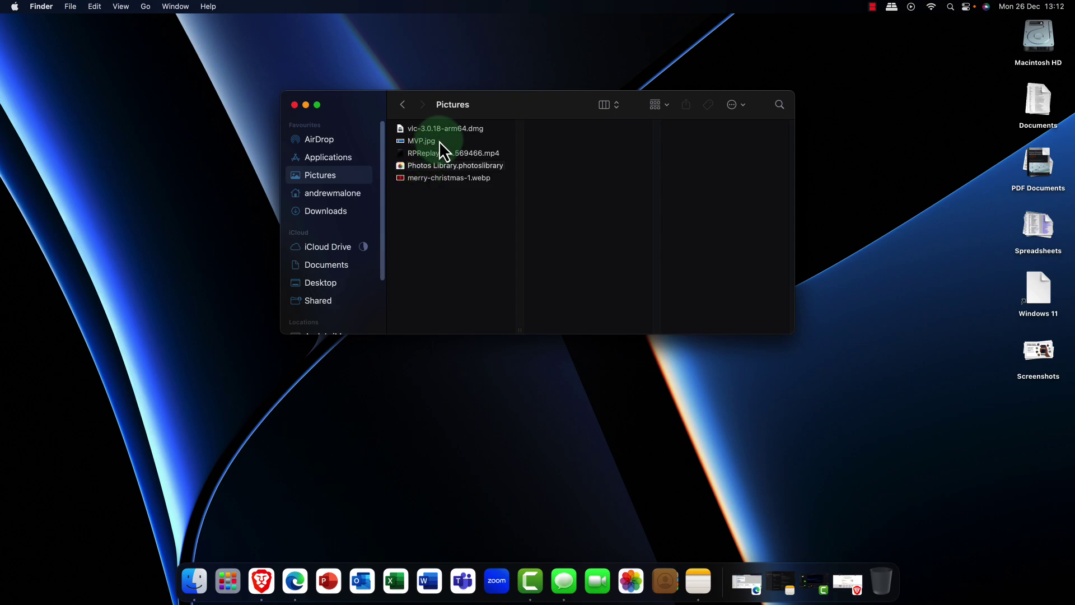
left_click(448, 129)
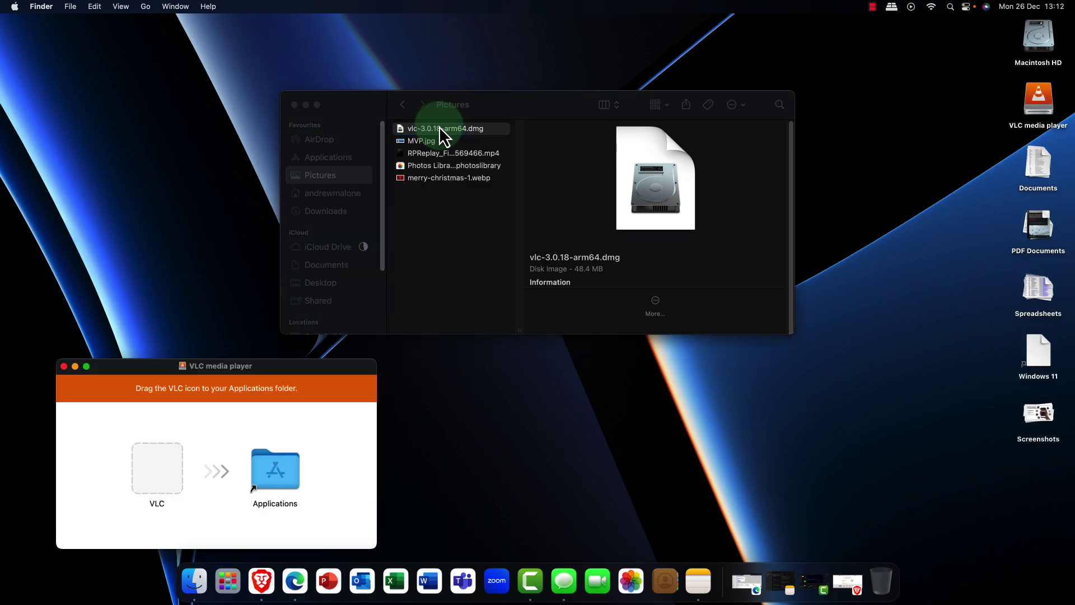
Step: Drag VLC onto the Applications folder in the installer window, then close it
left_click_drag(265, 371, 580, 319)
left_click(469, 426)
left_click_drag(468, 423, 591, 413)
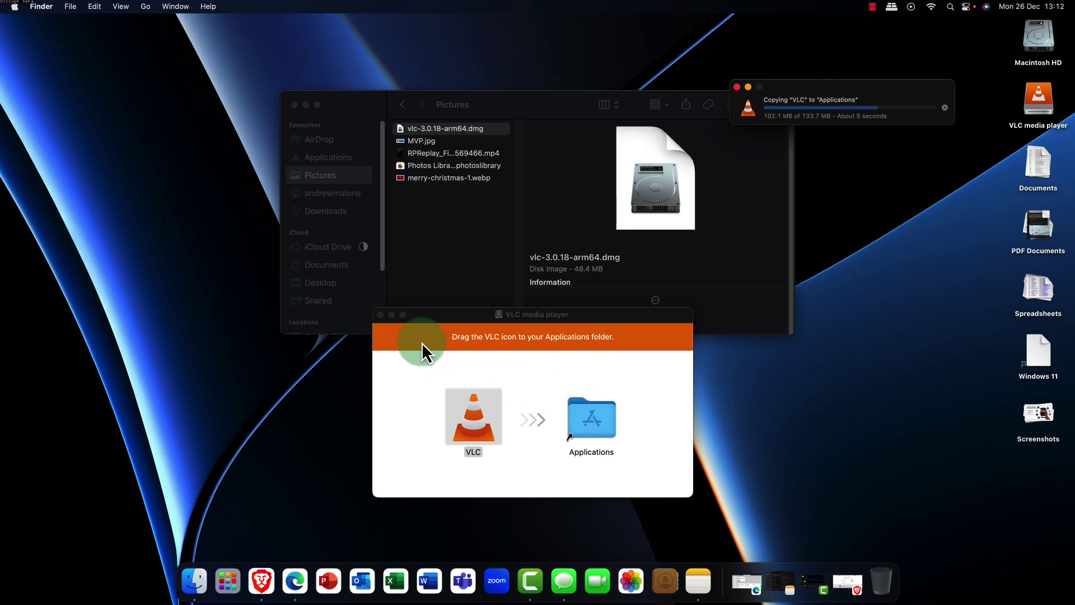
left_click(380, 316)
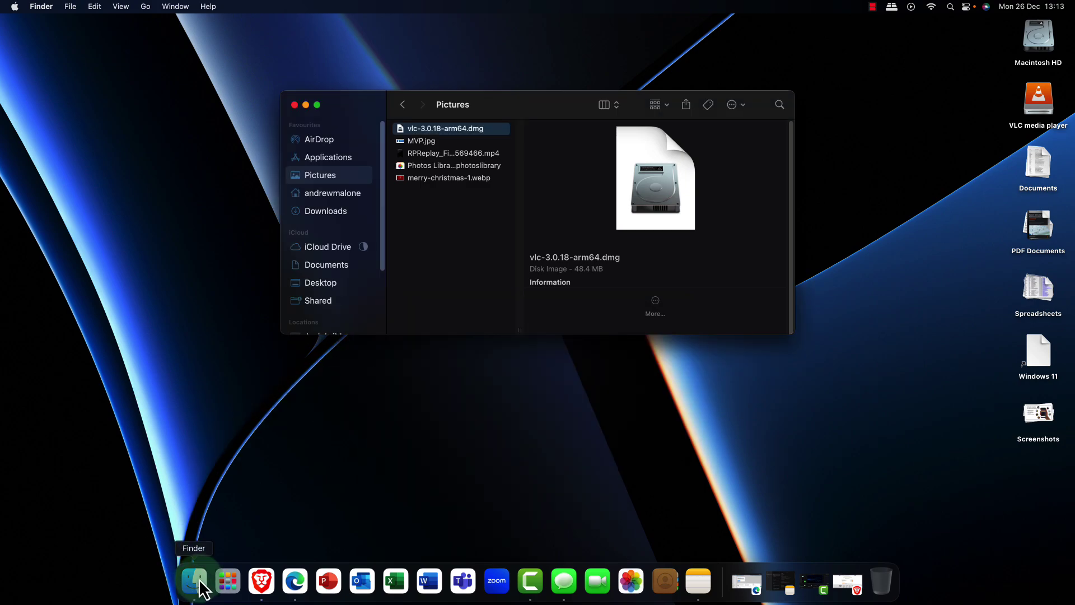
Step: In Launchpad, close the Other folder, go to page two and drag VLC into the Dock
left_click(228, 583)
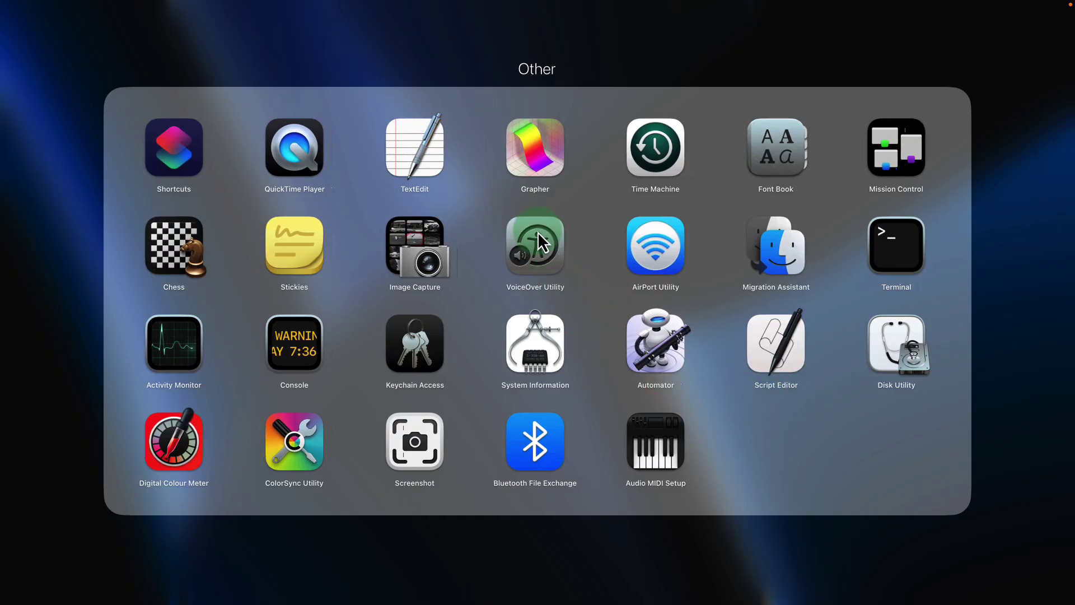
left_click(112, 42)
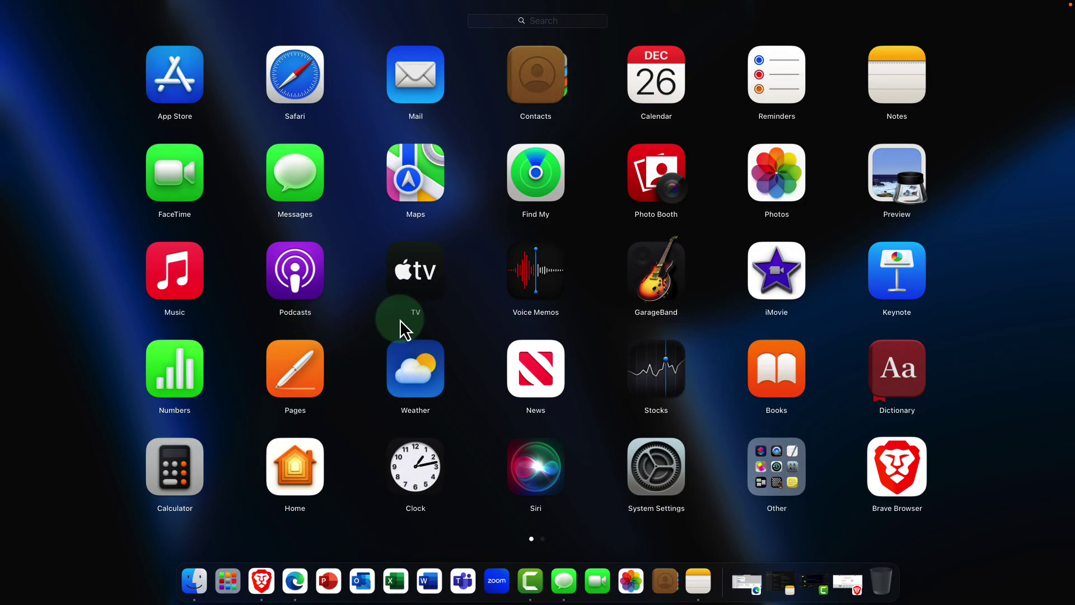
scroll(530, 263, "right", 2)
scroll(521, 268, "right", 3)
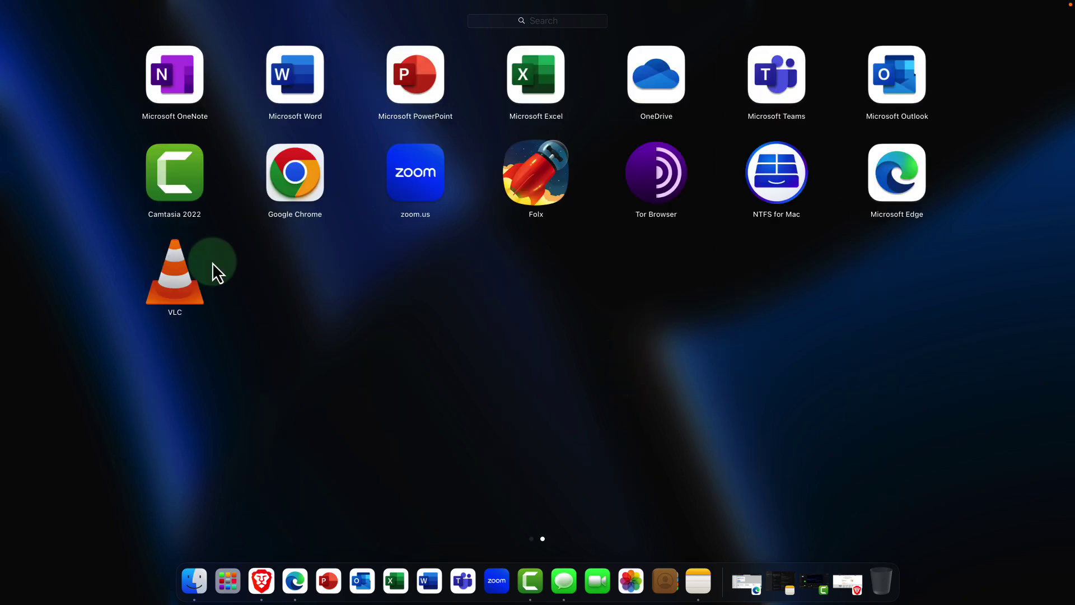
left_click_drag(185, 274, 687, 589)
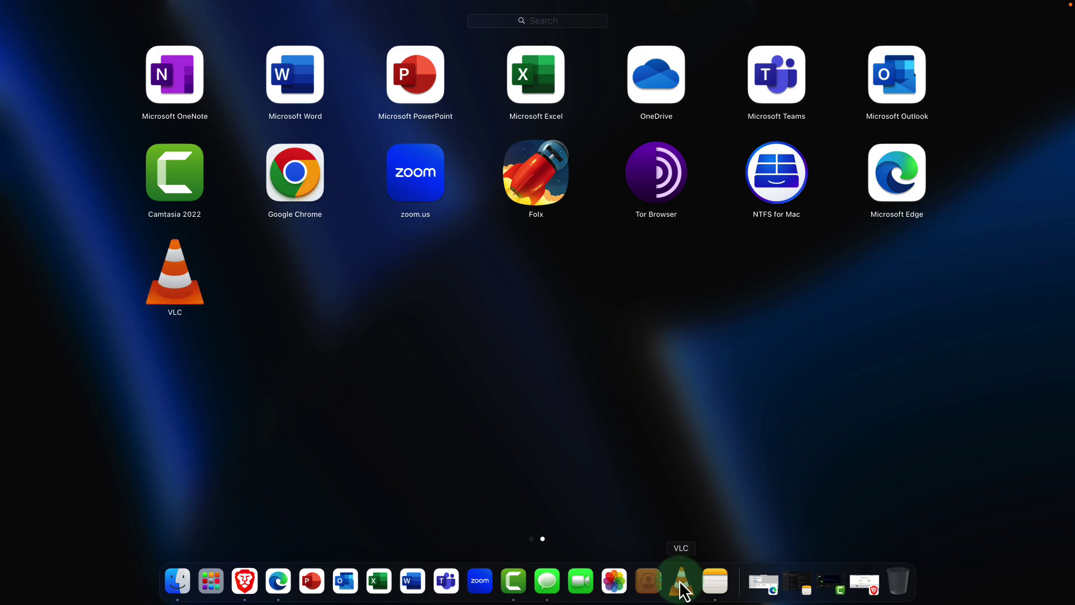
left_click_drag(685, 590, 895, 588)
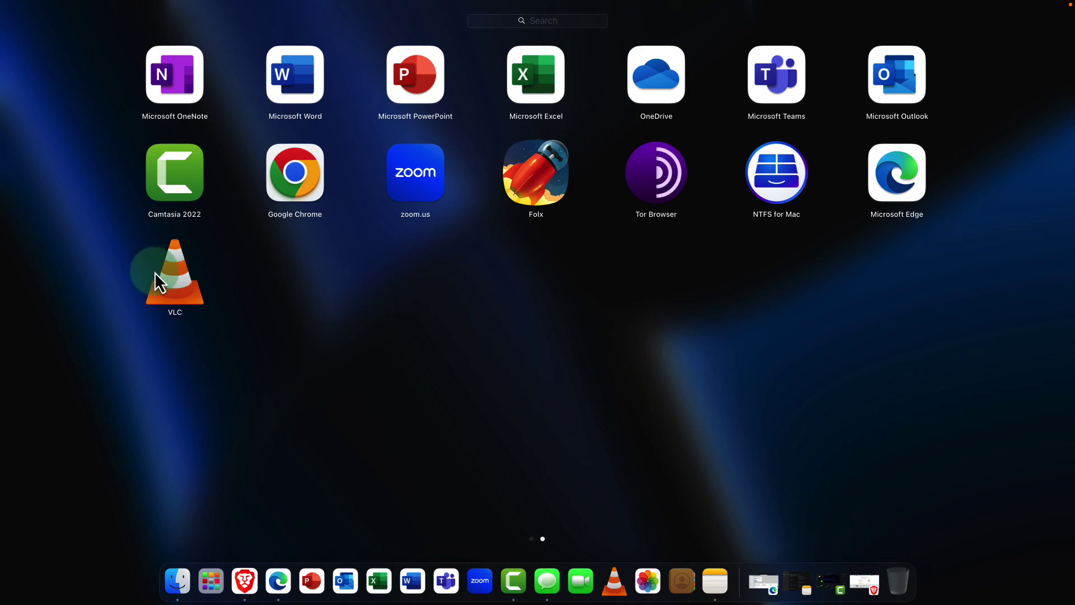
left_click_drag(160, 283, 895, 600)
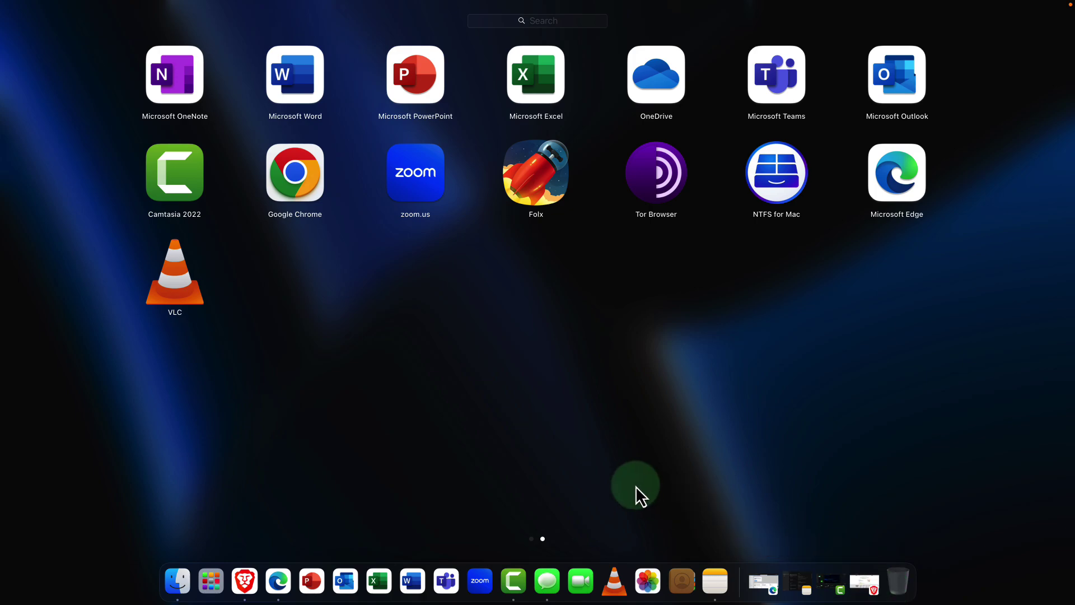
Step: Open the Applications folder in a new Finder window and drag VLC to the Bin
left_click(174, 582)
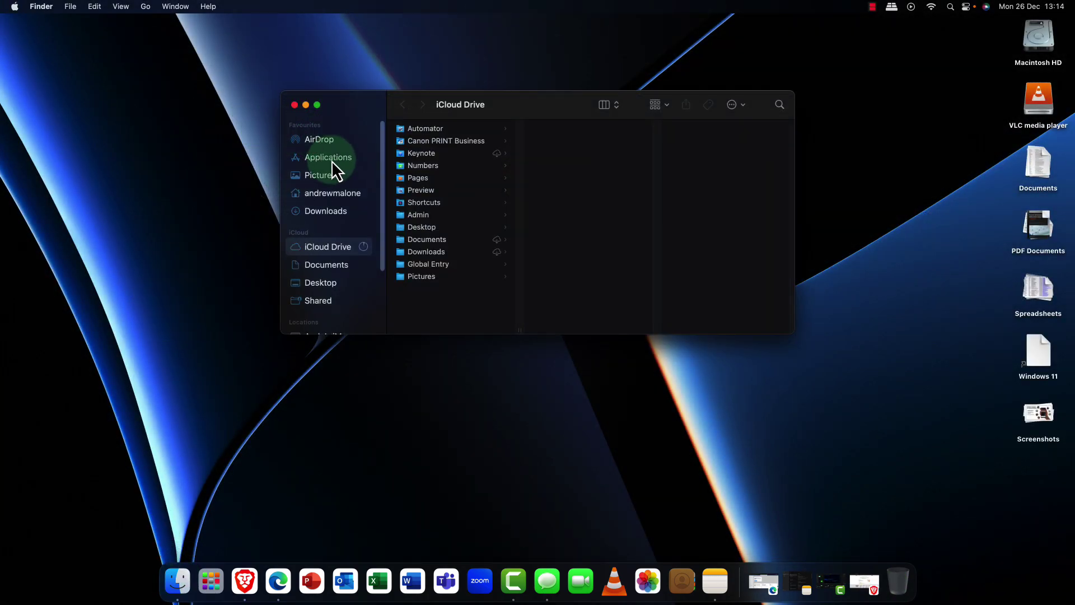
left_click(294, 105)
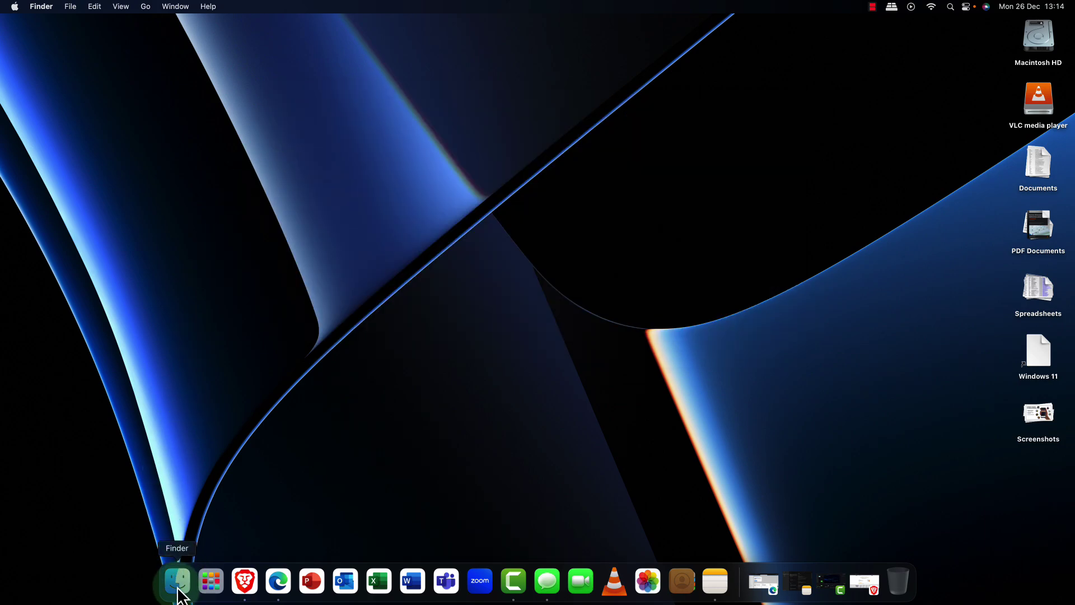
left_click(177, 568)
left_click(338, 157)
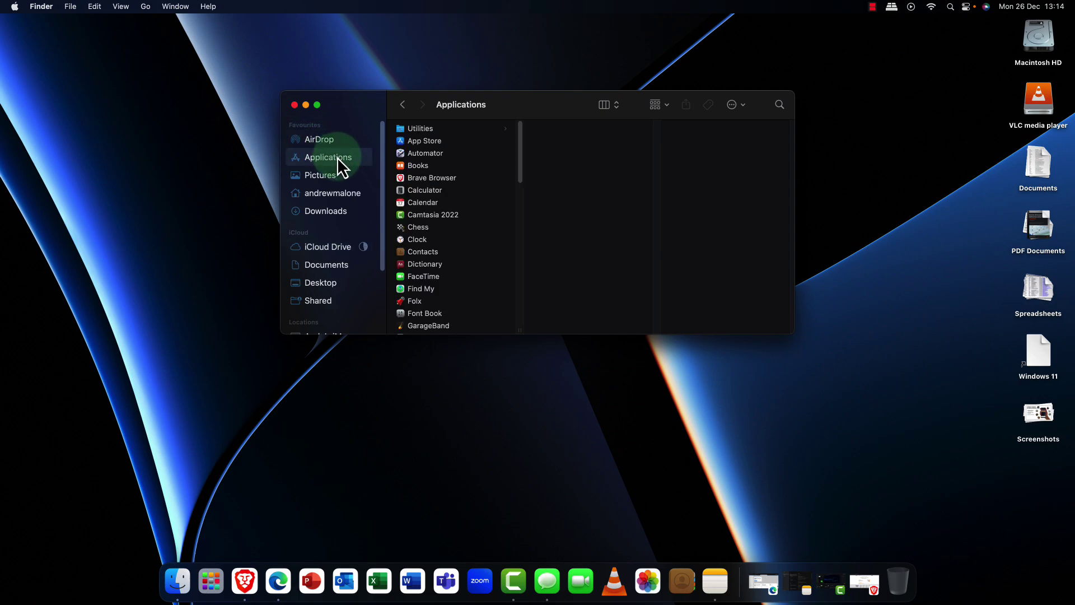
scroll(443, 164, "down", 15)
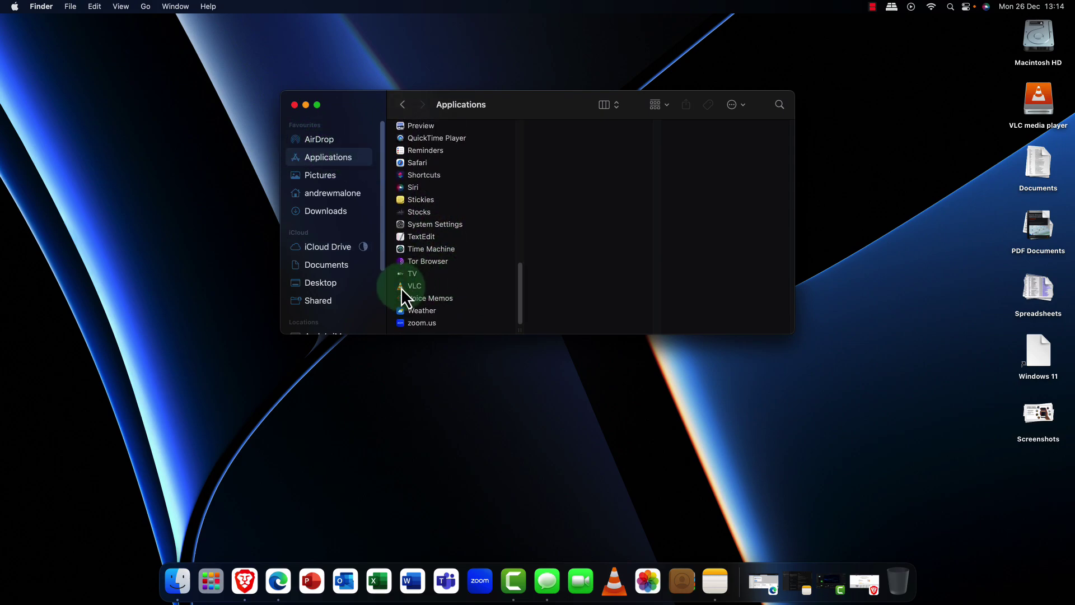
left_click_drag(401, 287, 900, 582)
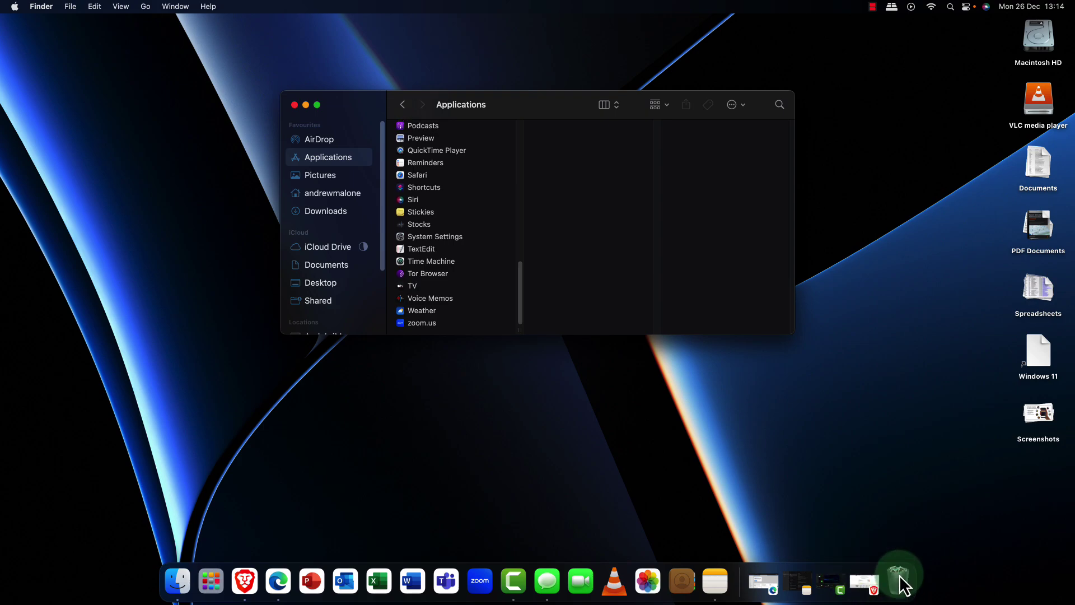
Step: Empty the Bin and confirm permanently erasing its contents
right_click(899, 575)
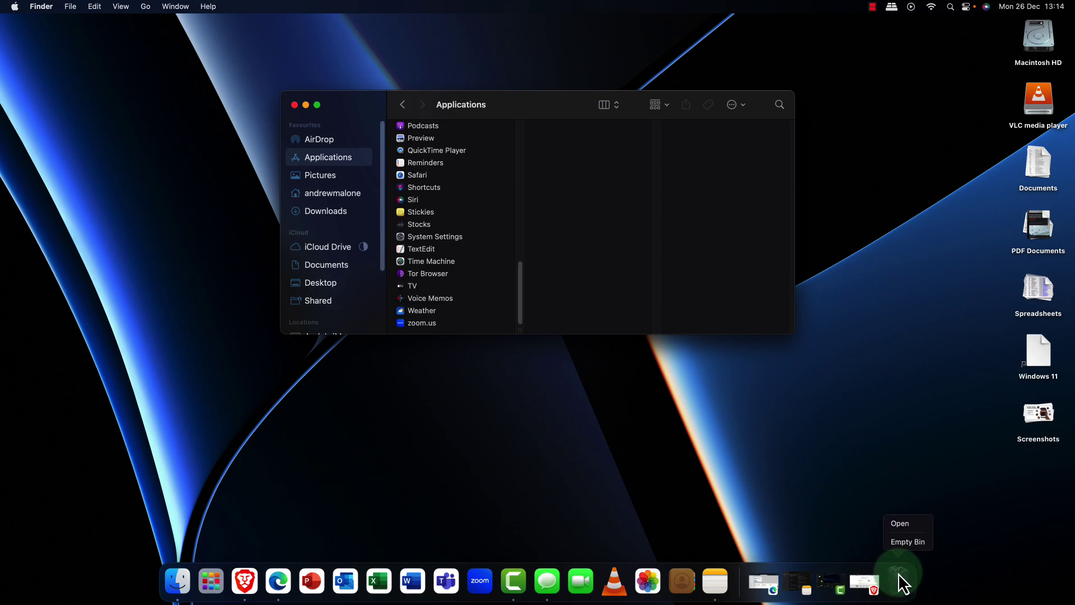
left_click(906, 543)
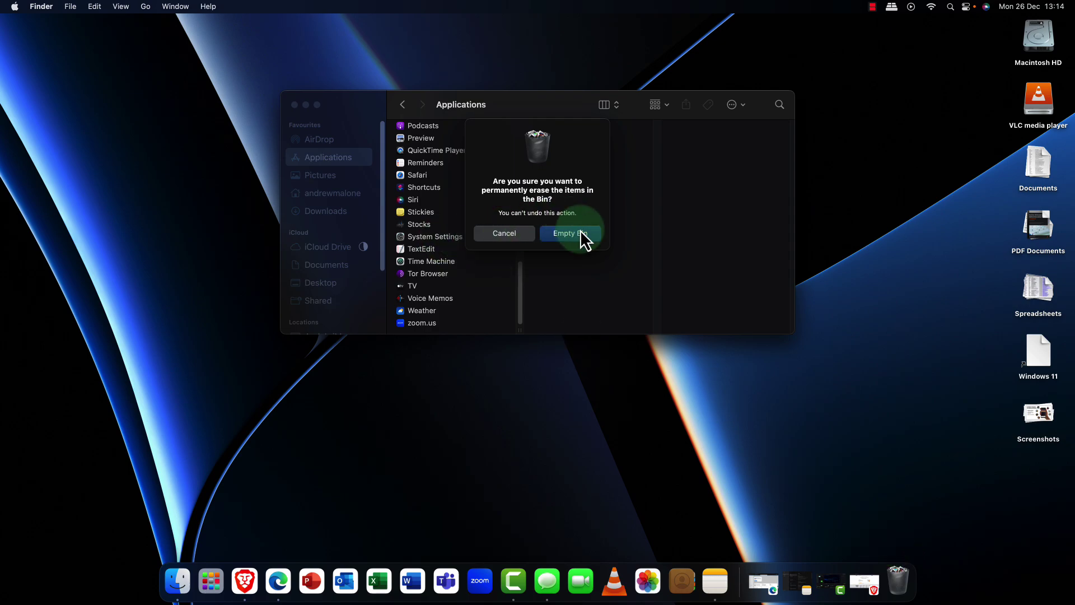
left_click(580, 234)
scroll(420, 224, "down", 1)
left_click(294, 106)
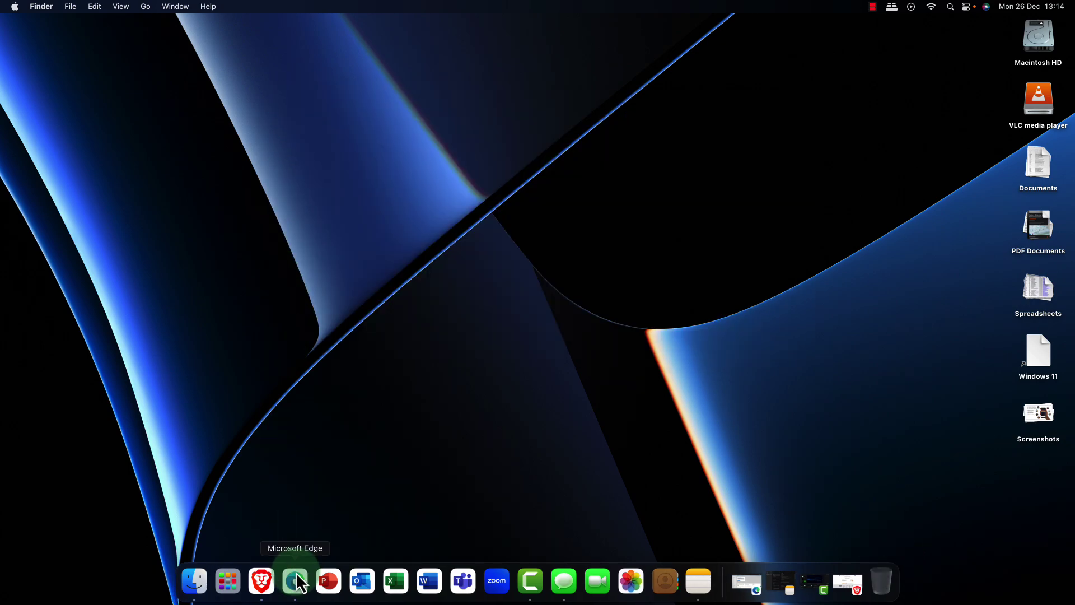
left_click(228, 580)
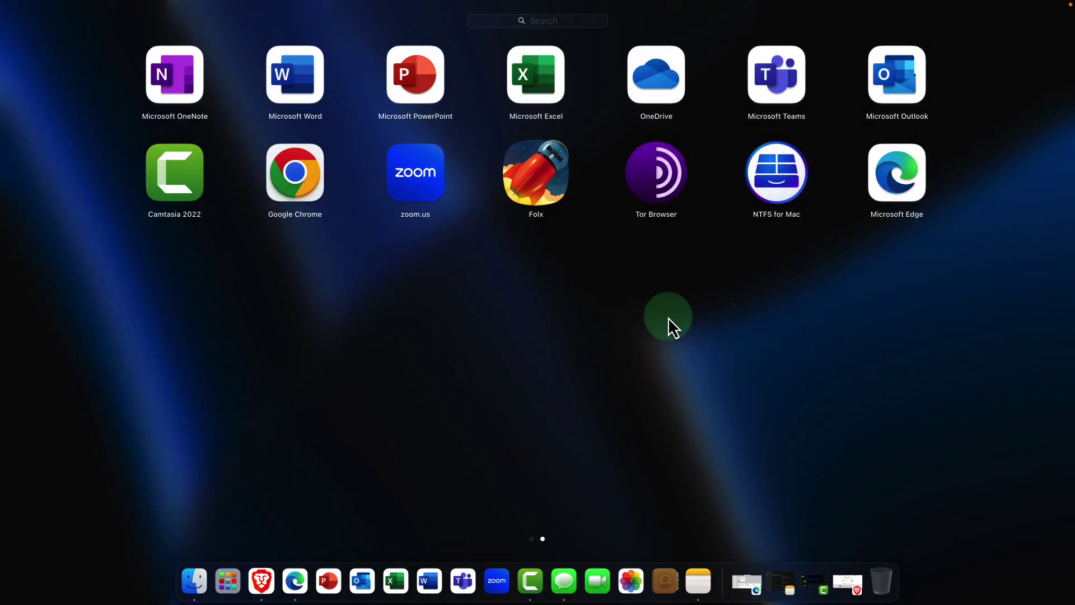
left_click(599, 304)
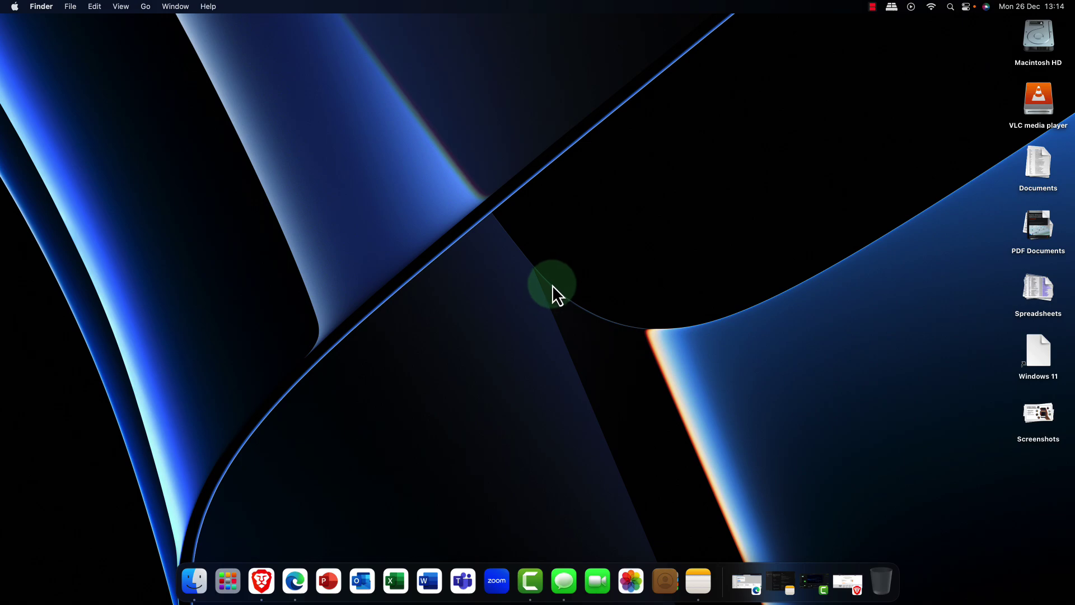